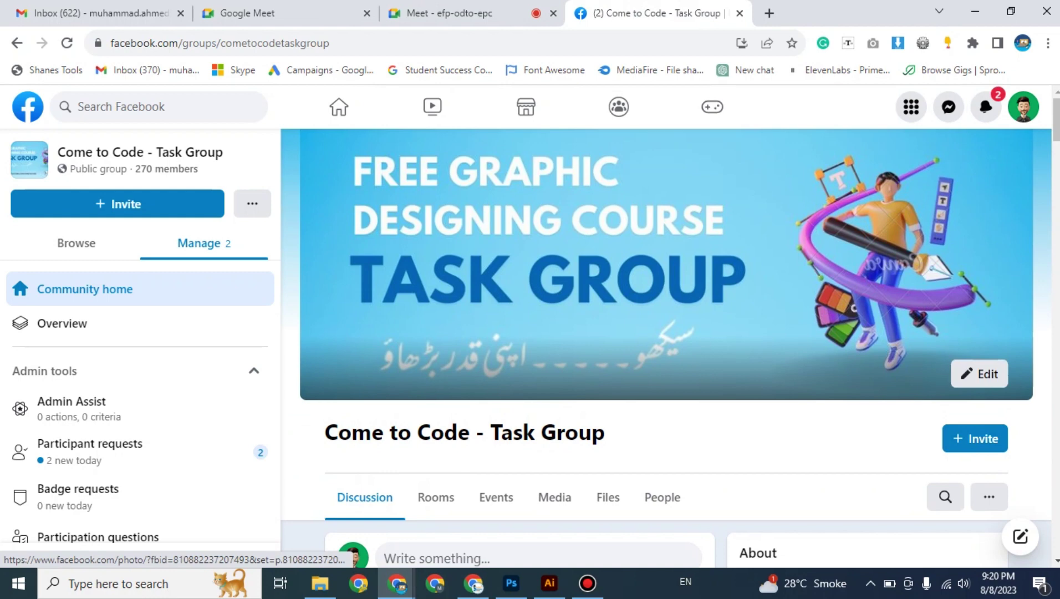
# Step: Look through the students' assignment posts in the Come to Code - Task Group discussion feed
pyautogui.scroll(-3, 665, 333)
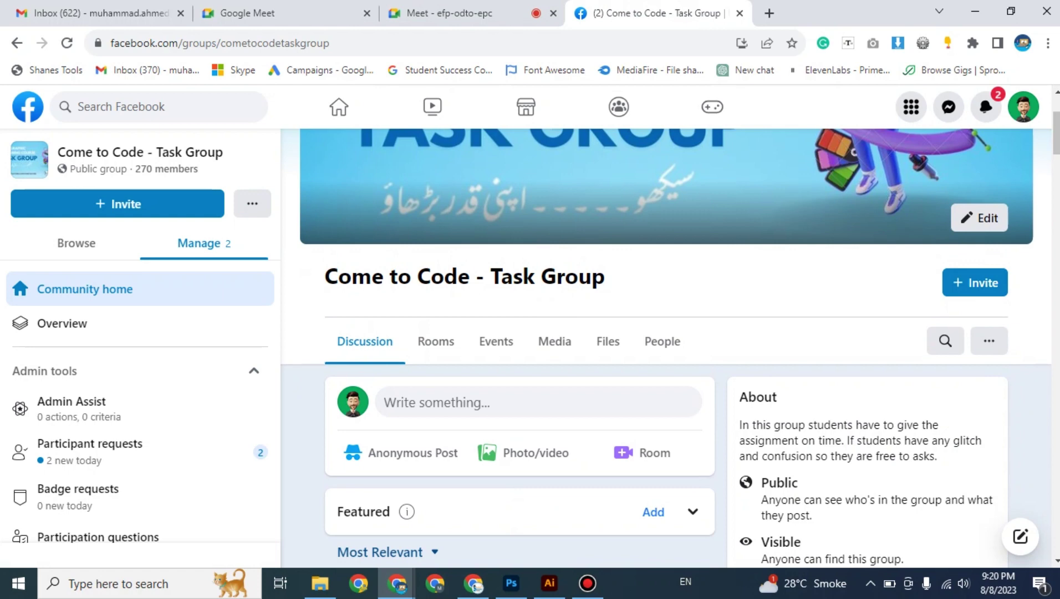
pyautogui.scroll(-4, 665, 349)
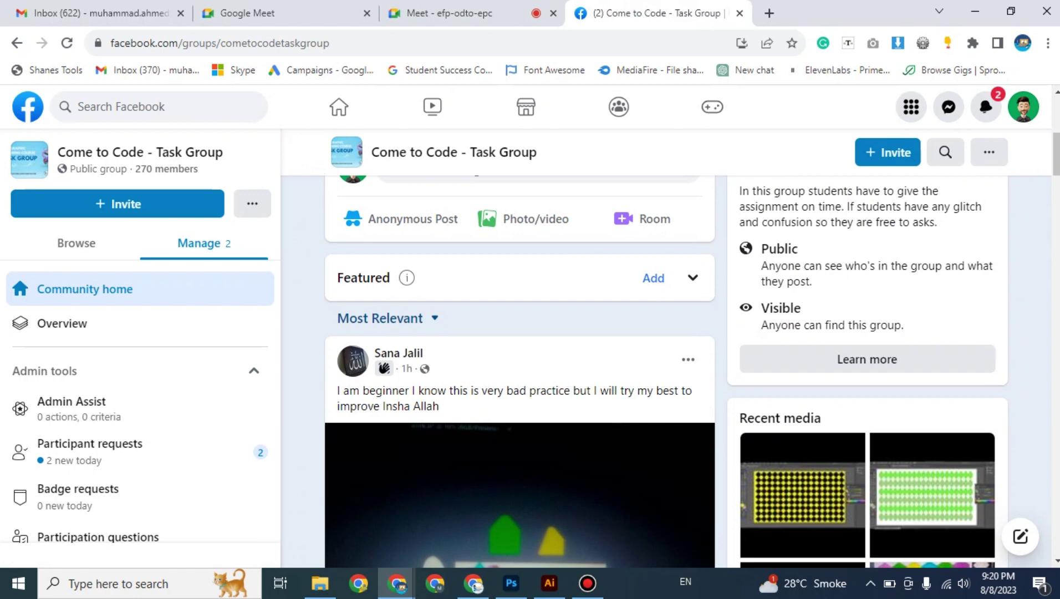
pyautogui.scroll(1, 666, 349)
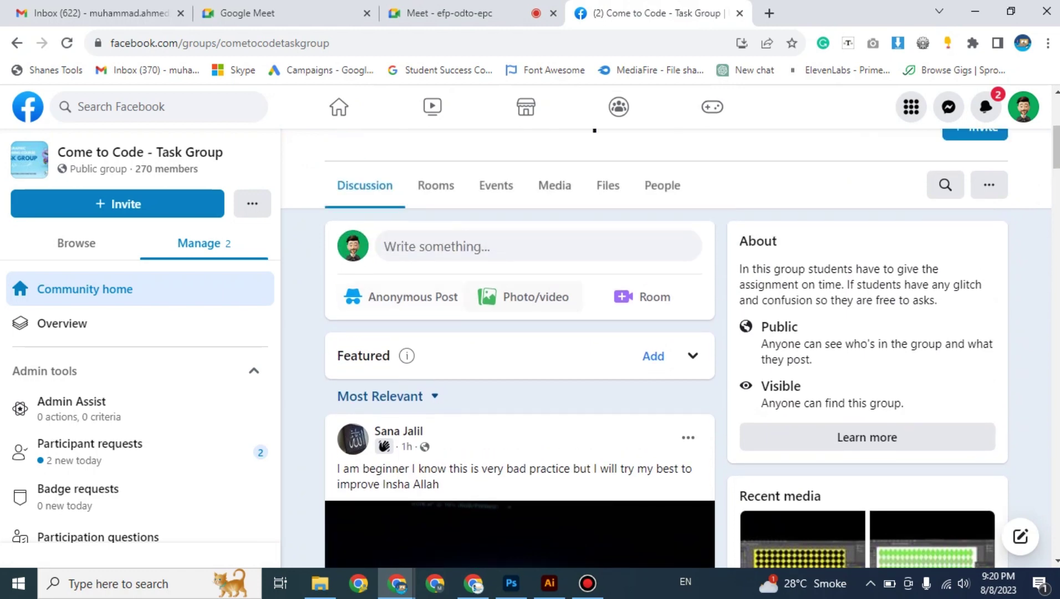
pyautogui.scroll(-9, 519, 350)
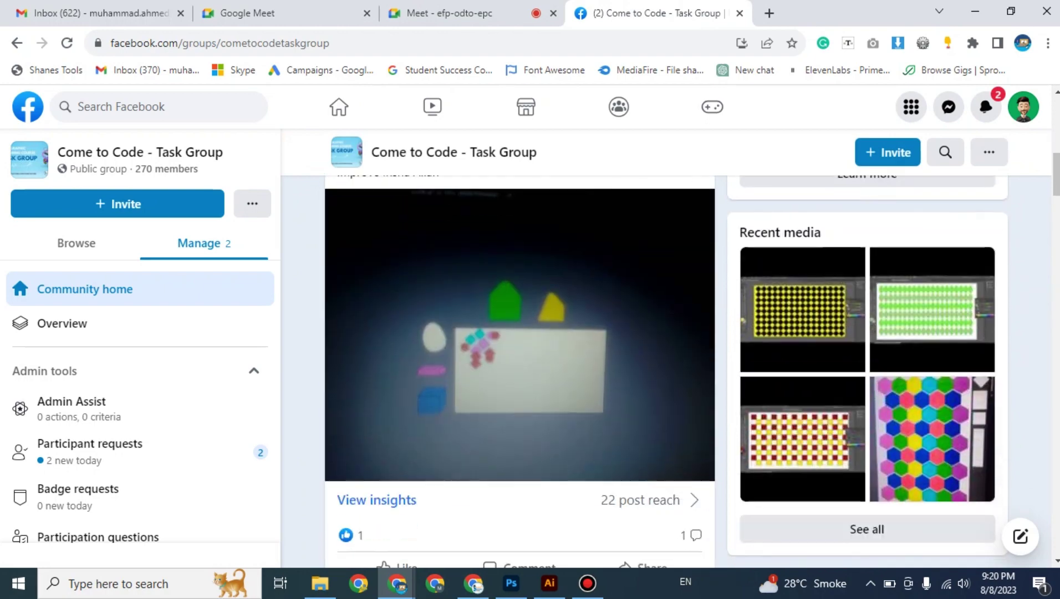
pyautogui.scroll(-12, 520, 350)
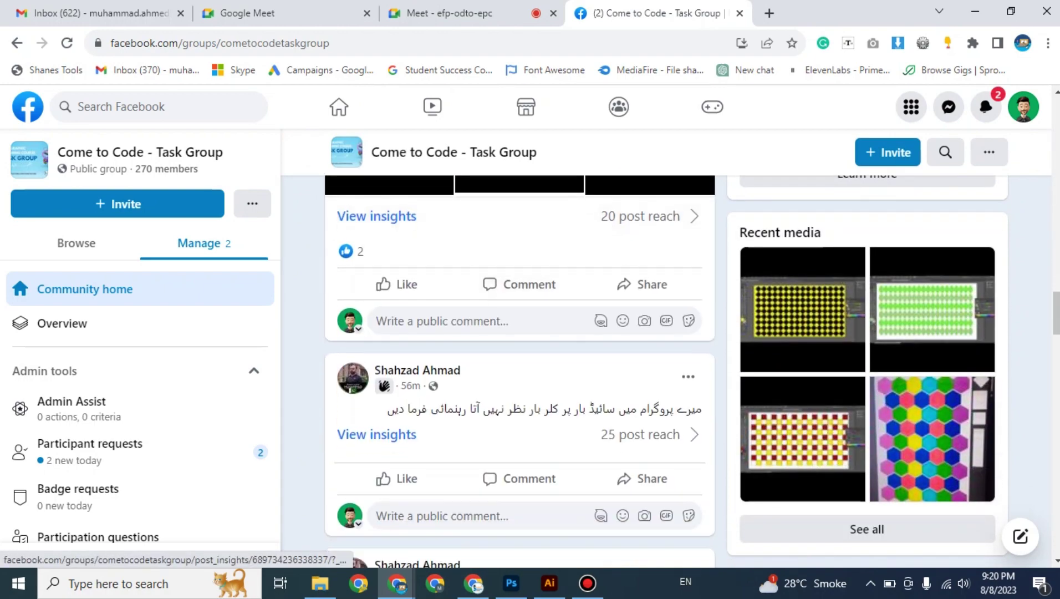
pyautogui.scroll(-15, 520, 350)
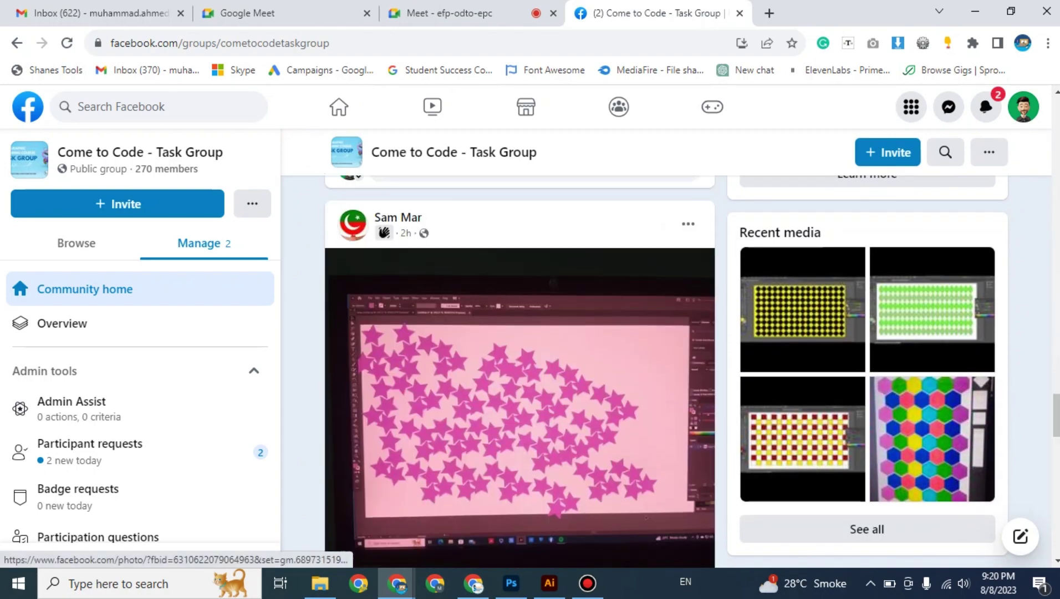
pyautogui.scroll(-15, 520, 349)
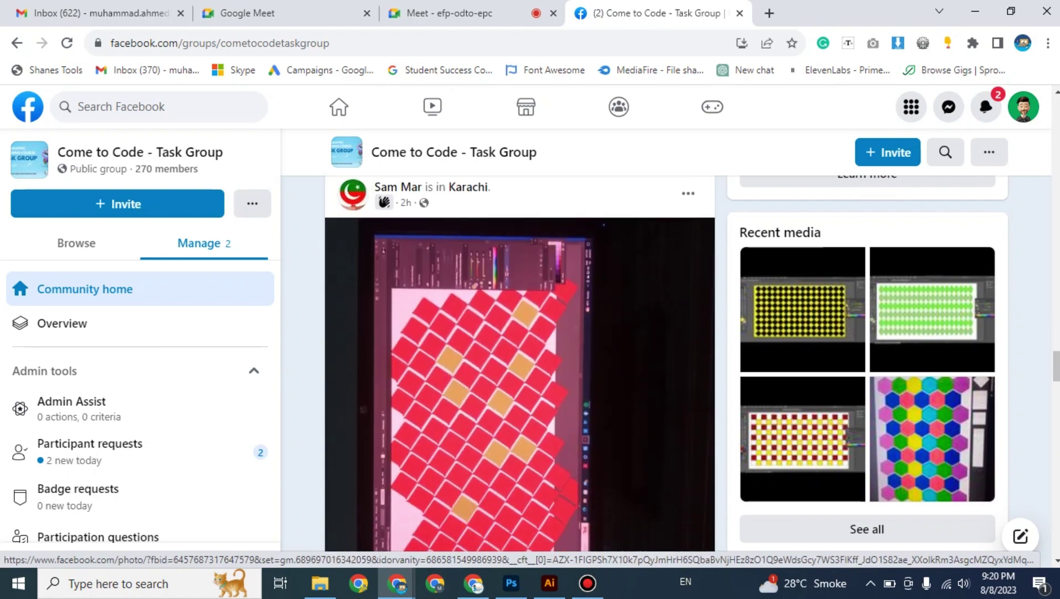
pyautogui.scroll(-15, 520, 349)
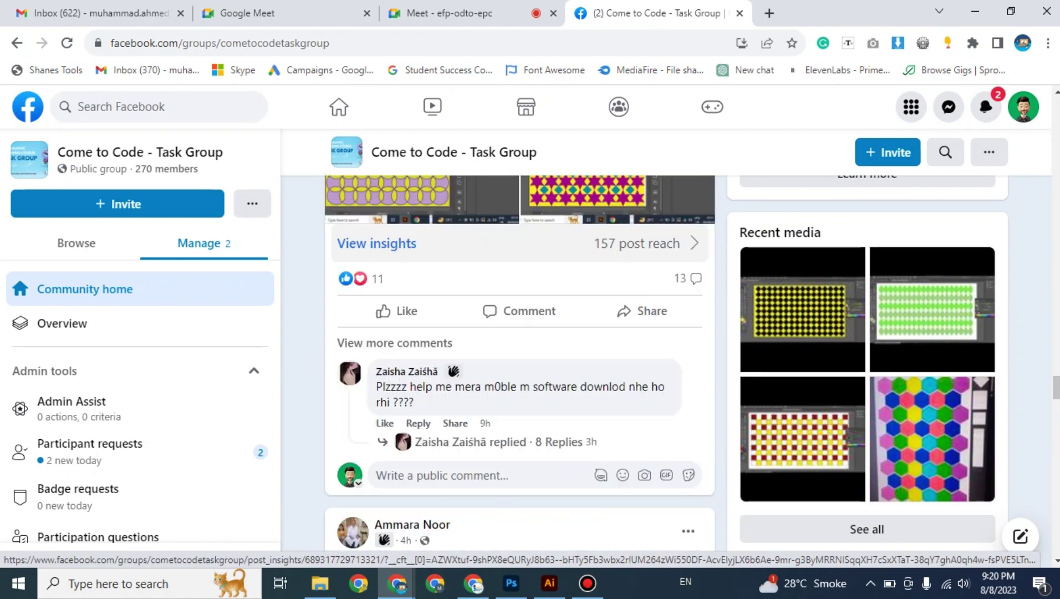
pyautogui.scroll(-15, 519, 350)
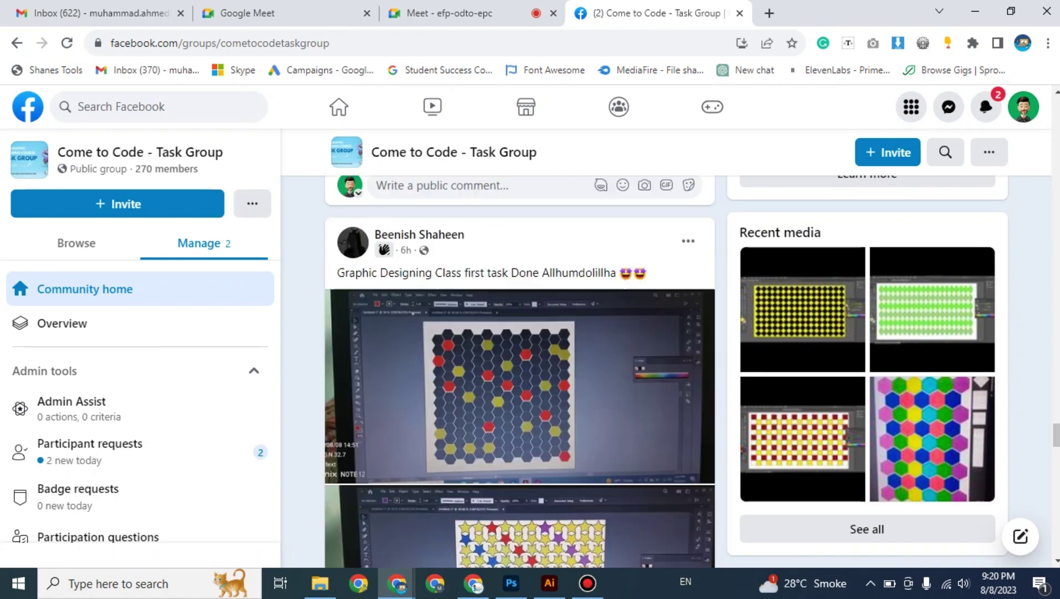
pyautogui.scroll(-15, 519, 349)
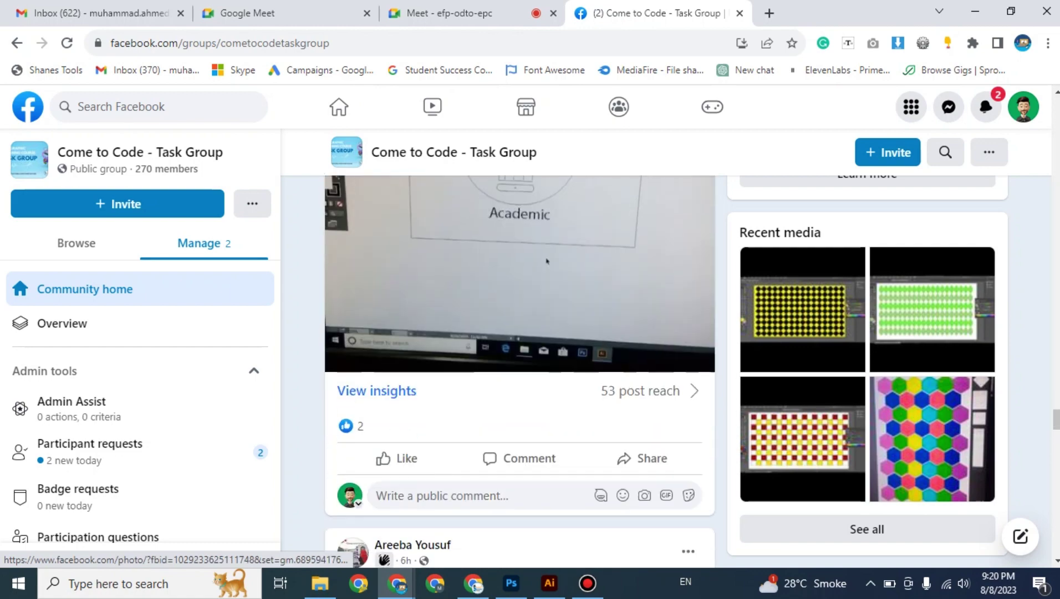
pyautogui.scroll(-15, 520, 350)
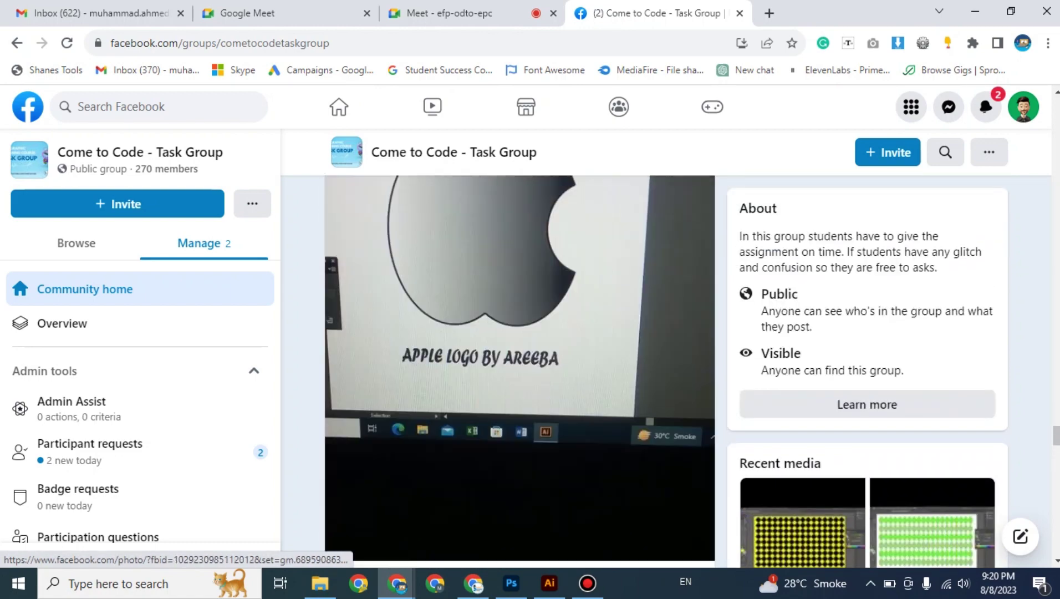
pyautogui.scroll(-15, 520, 349)
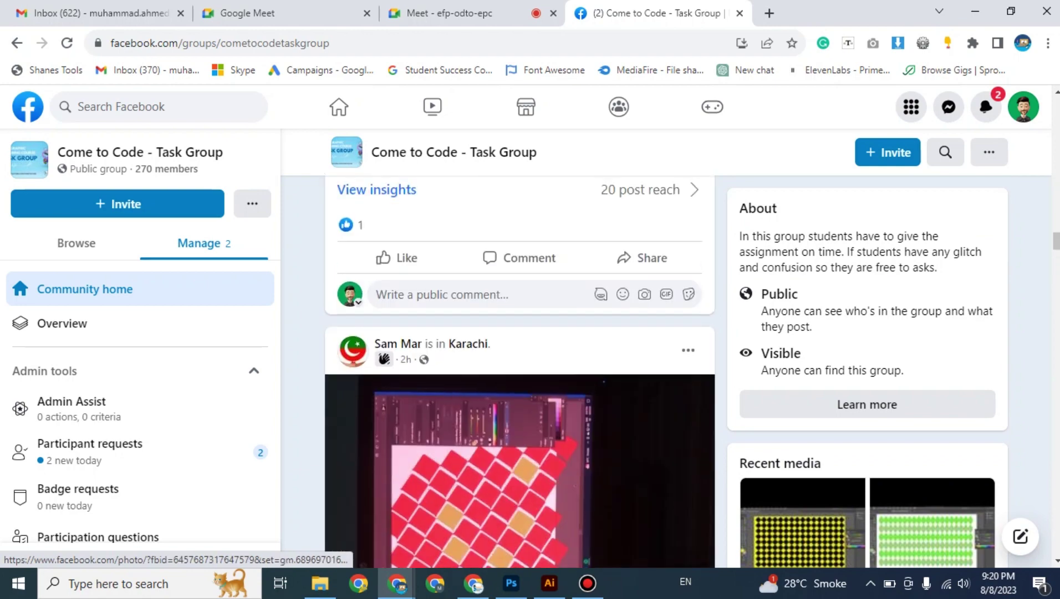
pyautogui.scroll(20, 520, 349)
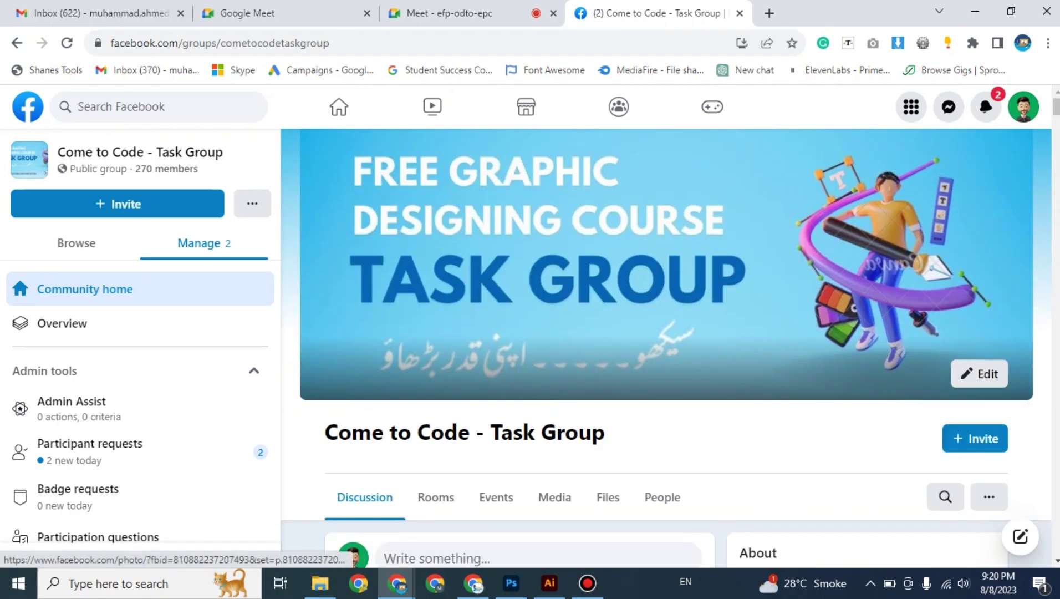
# Step: Switch to Illustrator and create a new document from the recent Common 1366 x 768 px preset
pyautogui.click(443, 13)
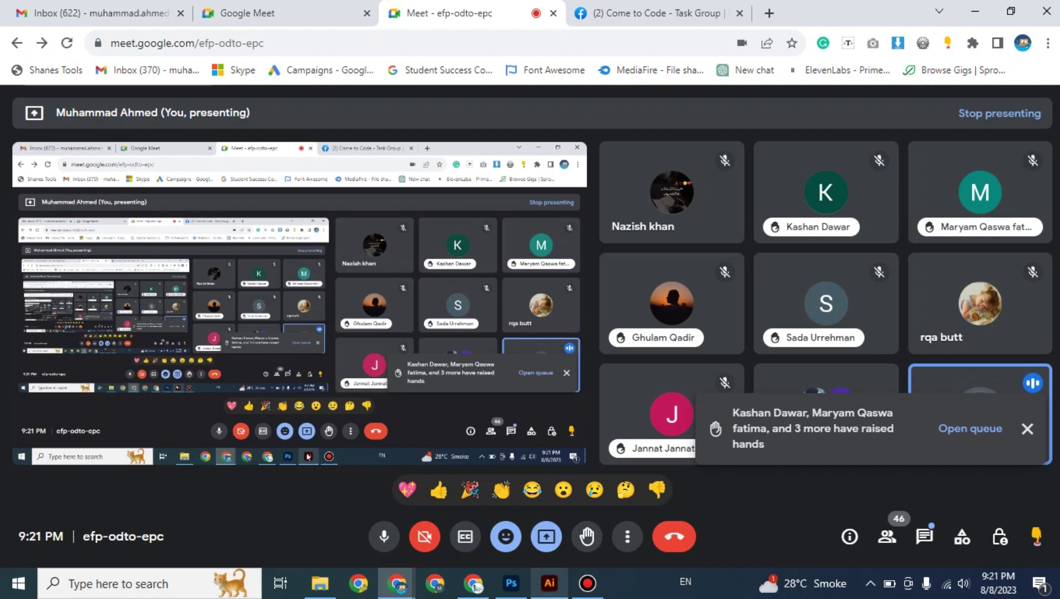
pyautogui.click(549, 582)
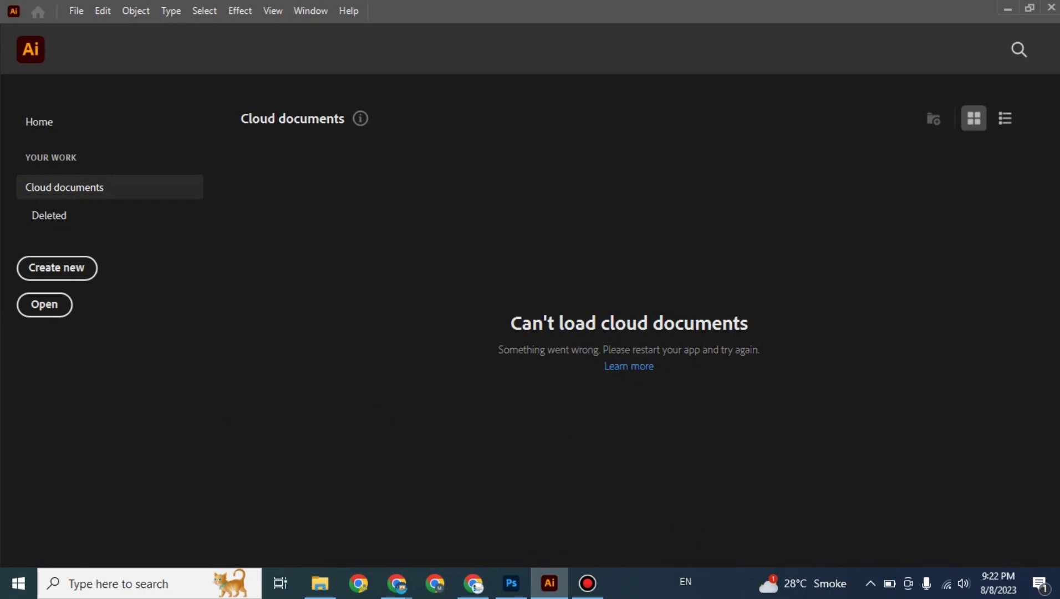
pyautogui.click(57, 268)
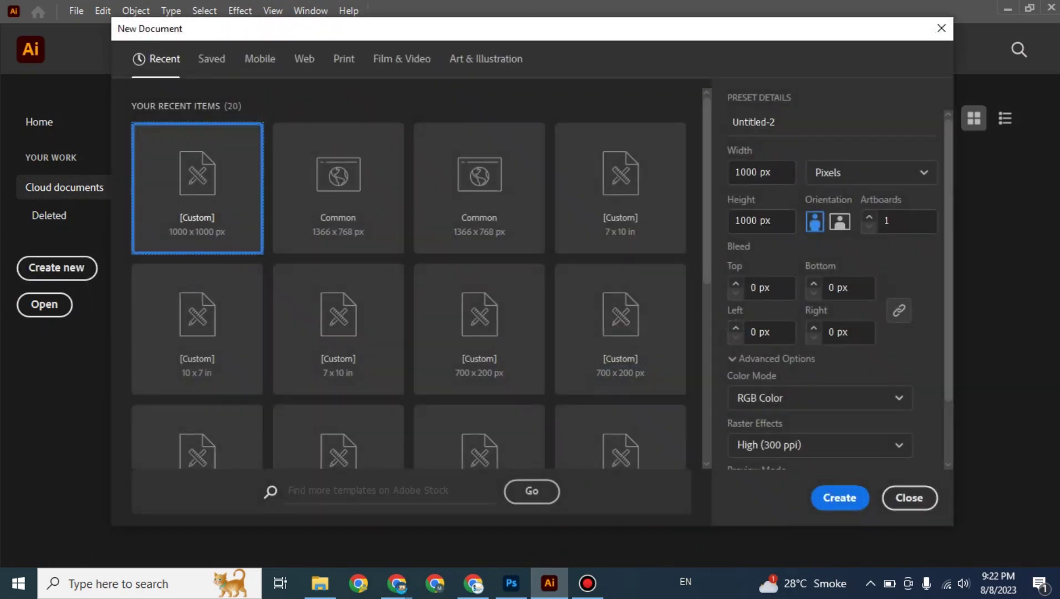
pyautogui.click(338, 189)
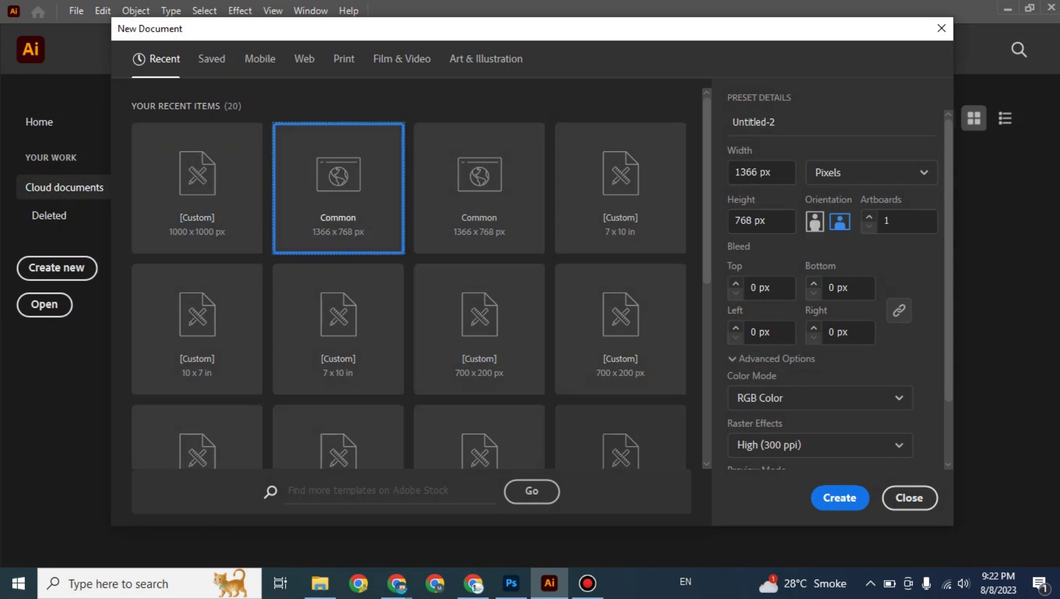
pyautogui.press('Return')
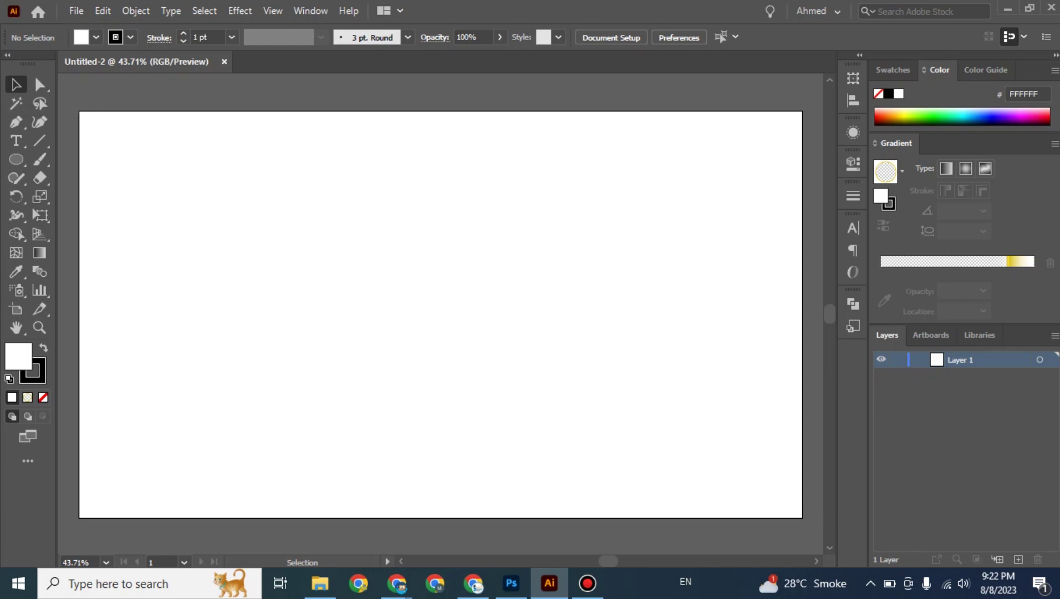
pyautogui.hotkey('ctrl', '-')
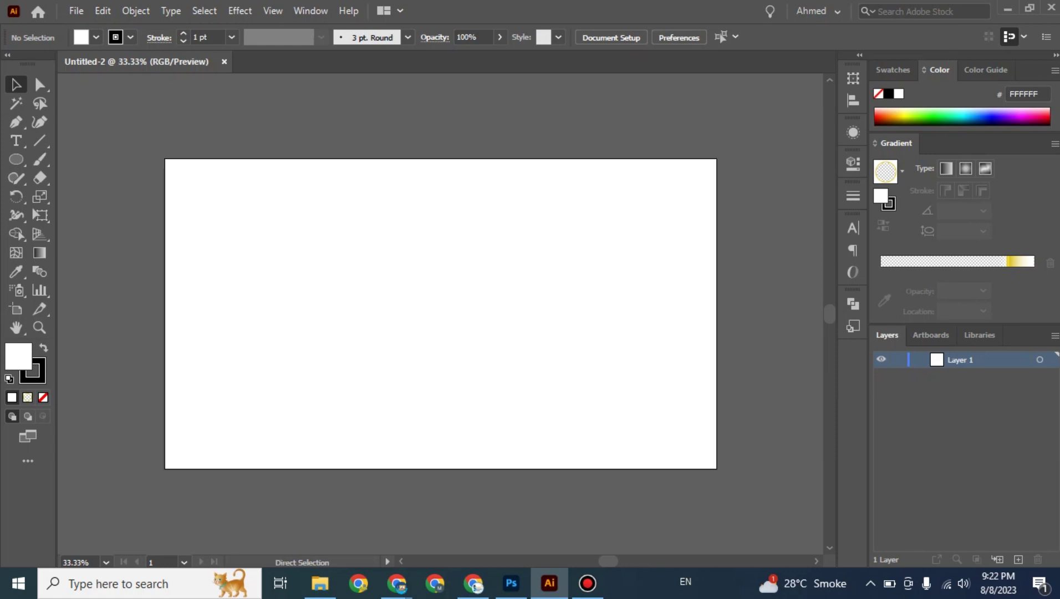
pyautogui.hotkey('ctrl', '+')
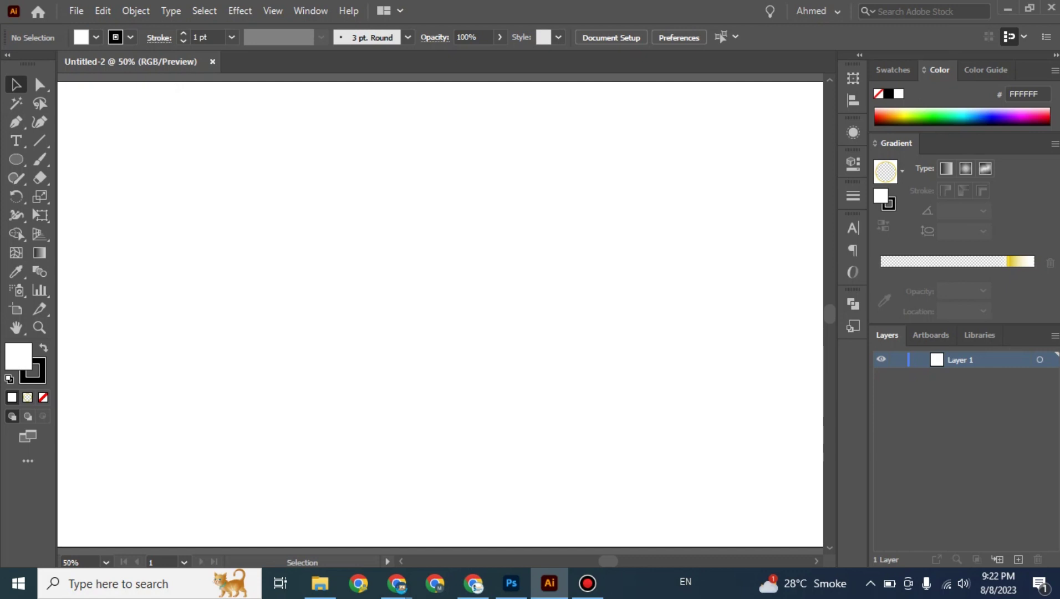
pyautogui.hotkey('ctrl', '-')
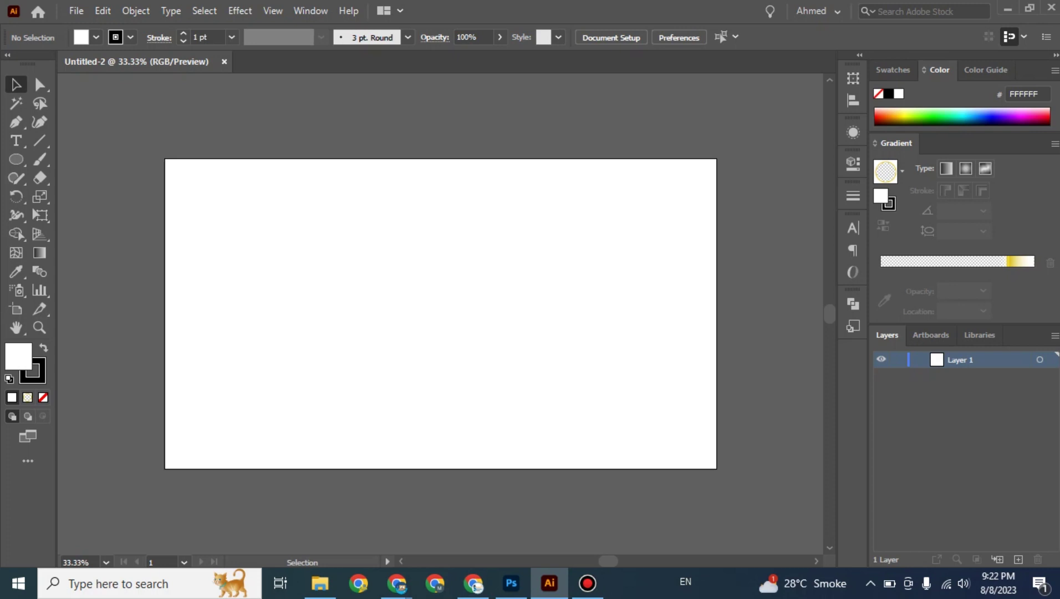
pyautogui.click(37, 81)
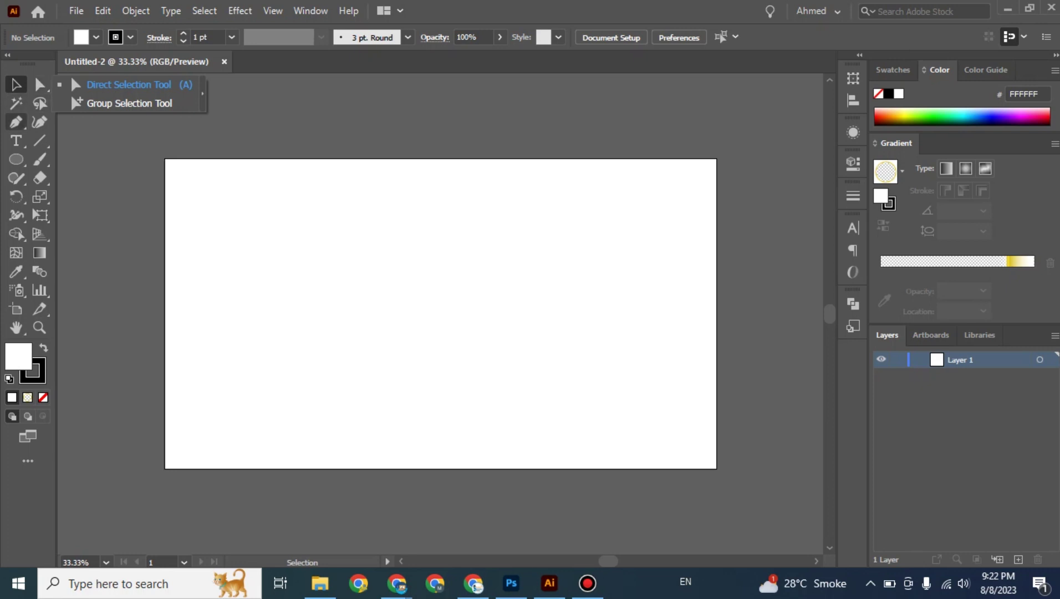
pyautogui.click(16, 121)
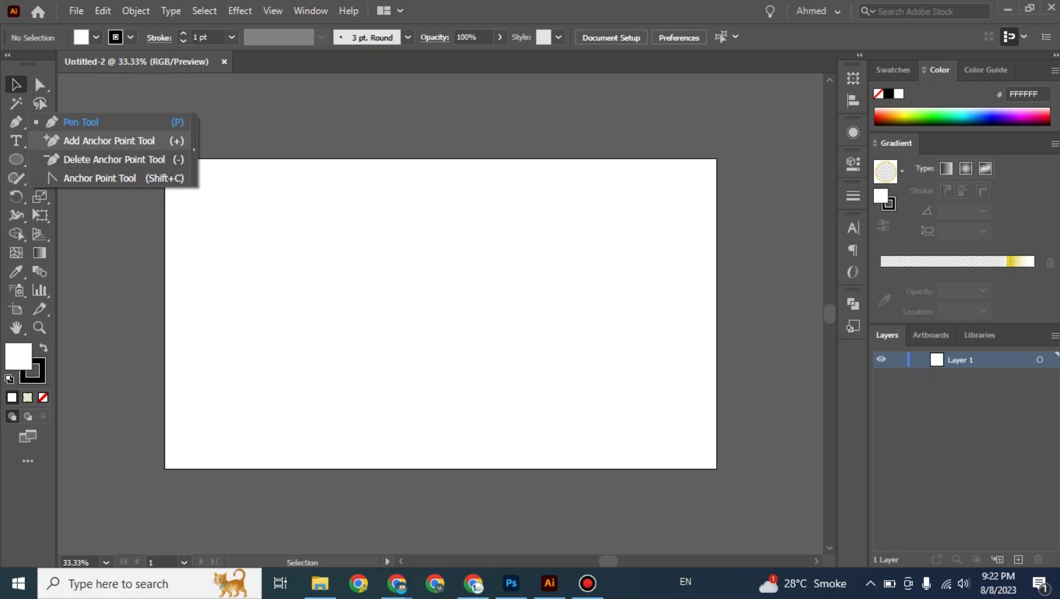
pyautogui.press('Escape')
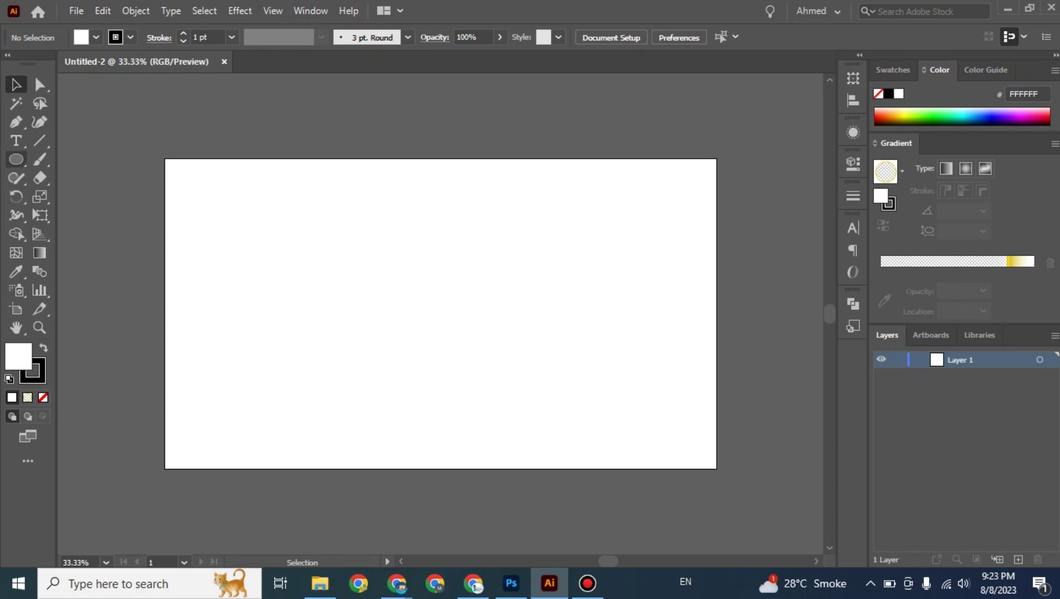
# Step: Draw a small square with the Rectangle tool near the artboard's upper-left corner, then deselect it
pyautogui.rightClick(16, 159)
pyautogui.click(94, 160)
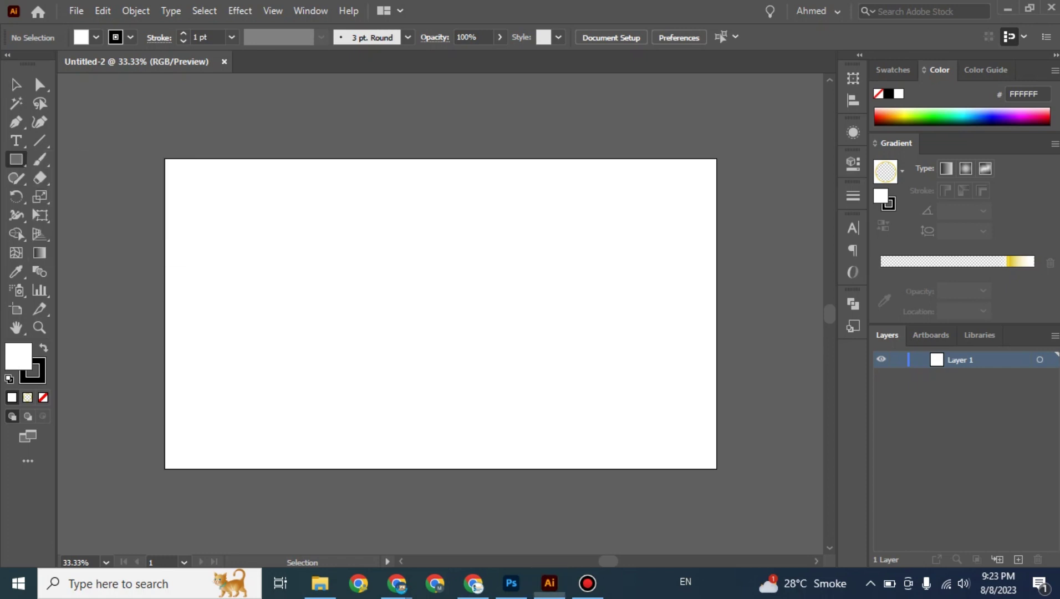
pyautogui.moveTo(209, 201); pyautogui.dragTo(255, 244)
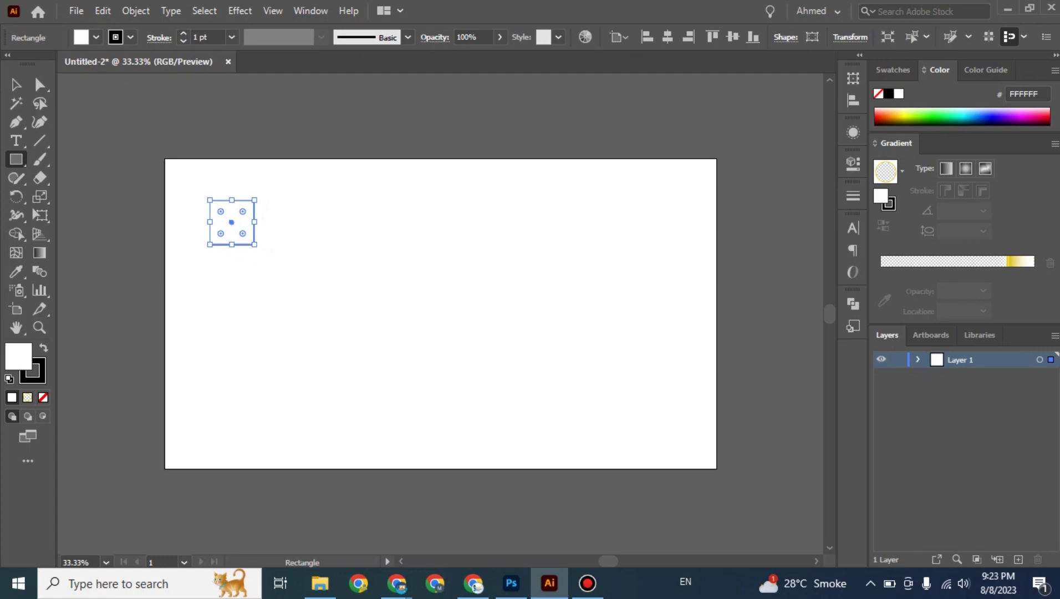
pyautogui.press('v')
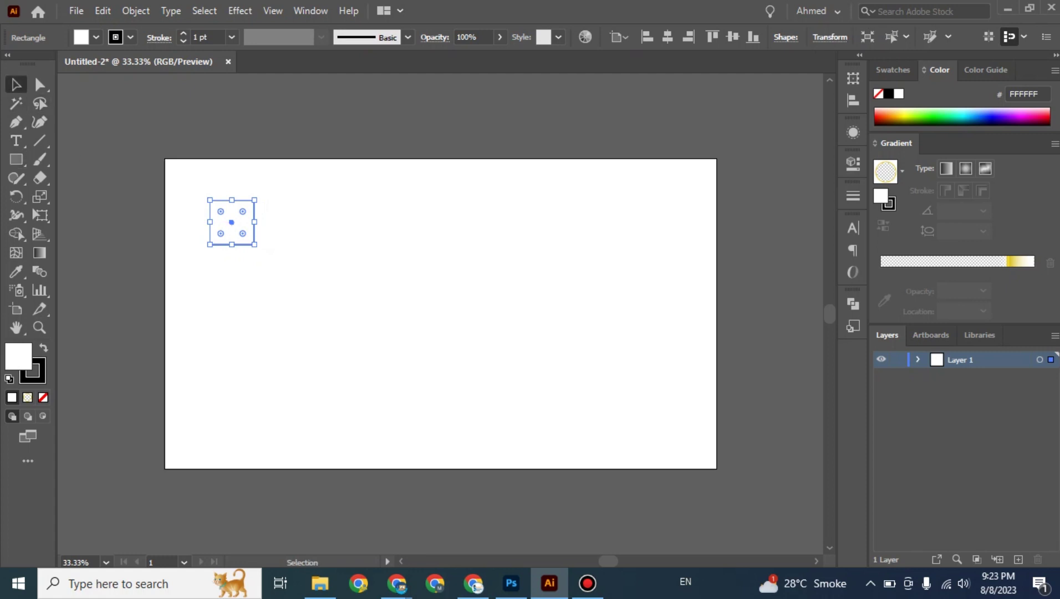
pyautogui.hotkey('ctrl', 'shift', 'a')
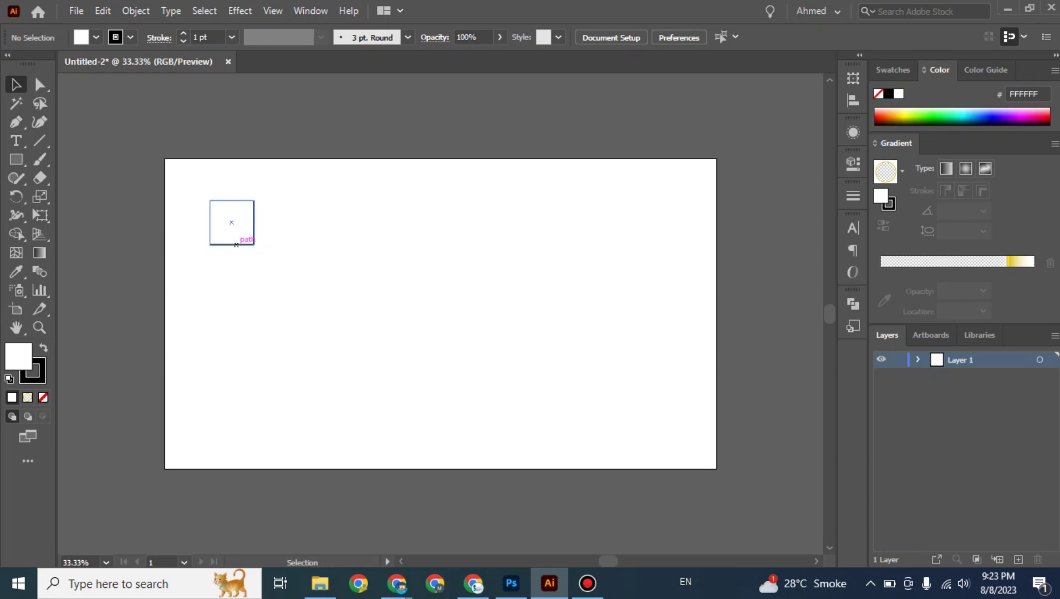
# Step: Duplicate the square, align the copy just below the original, and stretch it rightward into a rectangle about four times as wide
pyautogui.click(253, 244)
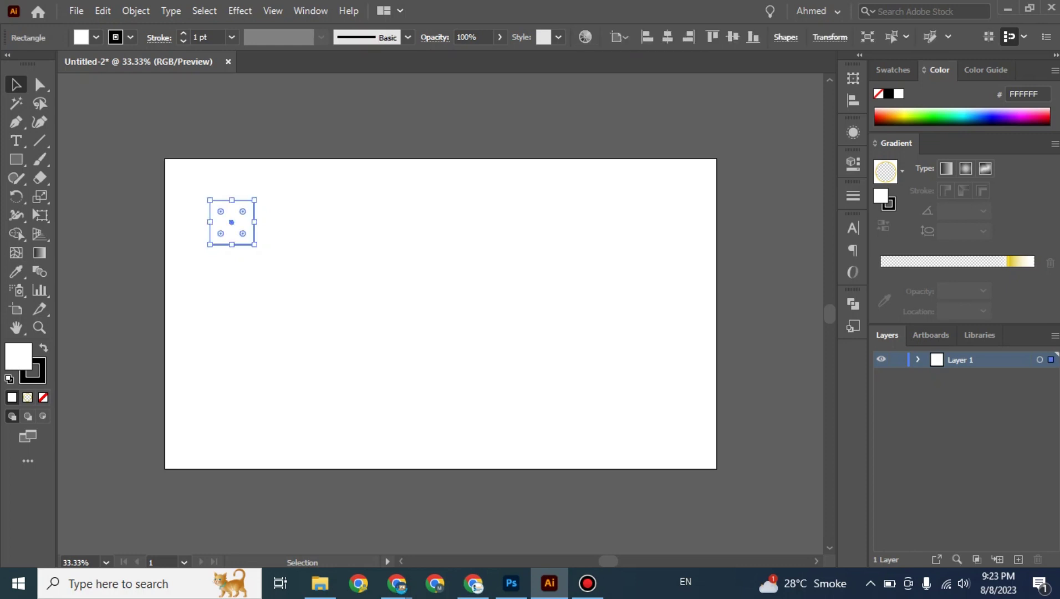
pyautogui.press('a')
pyautogui.hotkey('ctrl', 'v')
pyautogui.press('v')
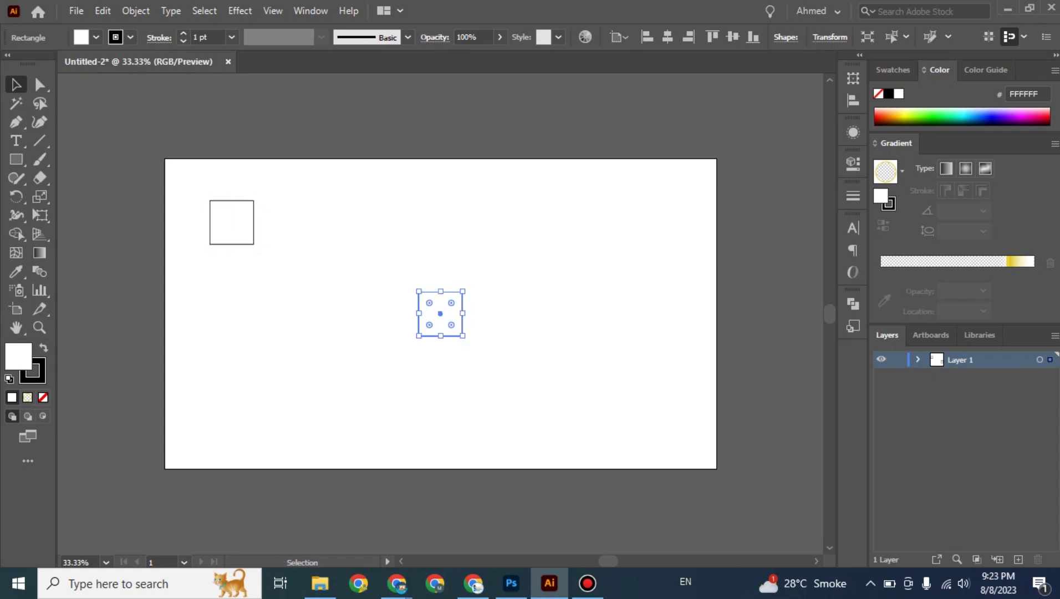
pyautogui.moveTo(462, 319); pyautogui.dragTo(232, 276)
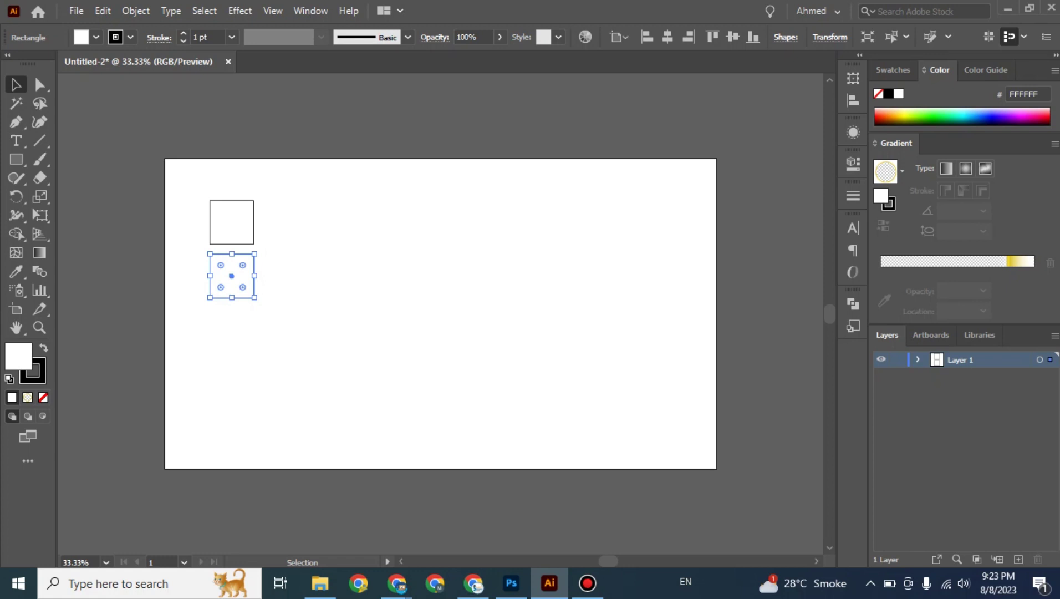
pyautogui.moveTo(255, 276); pyautogui.dragTo(384, 276)
pyautogui.hotkey('ctrl', 'shift', 'a')
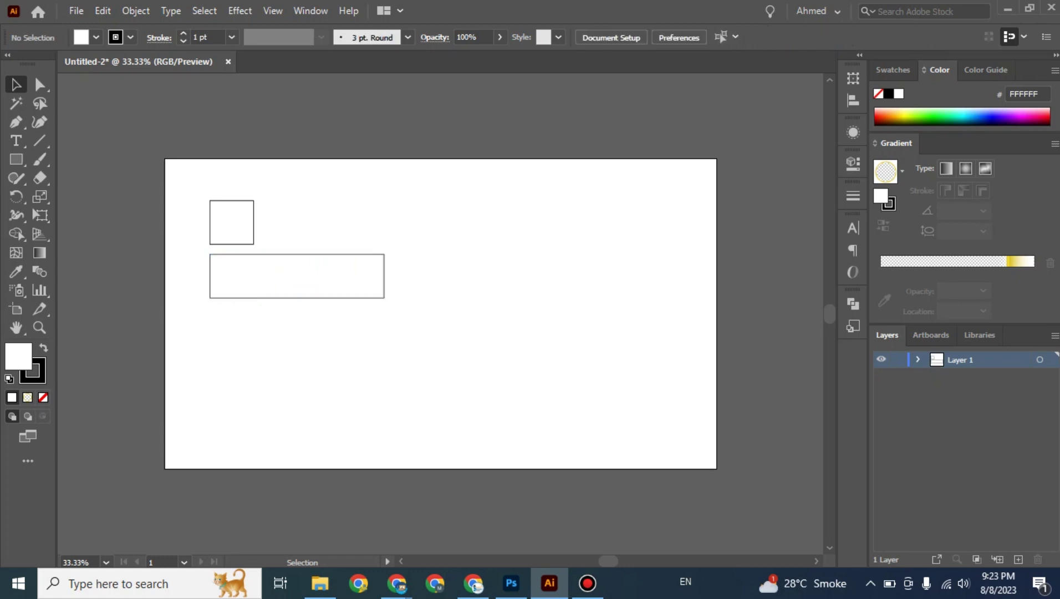
# Step: Move the small square horizontally off the artboard, onto the empty canvas beyond its left edge
pyautogui.hotkey('ctrl', '=')
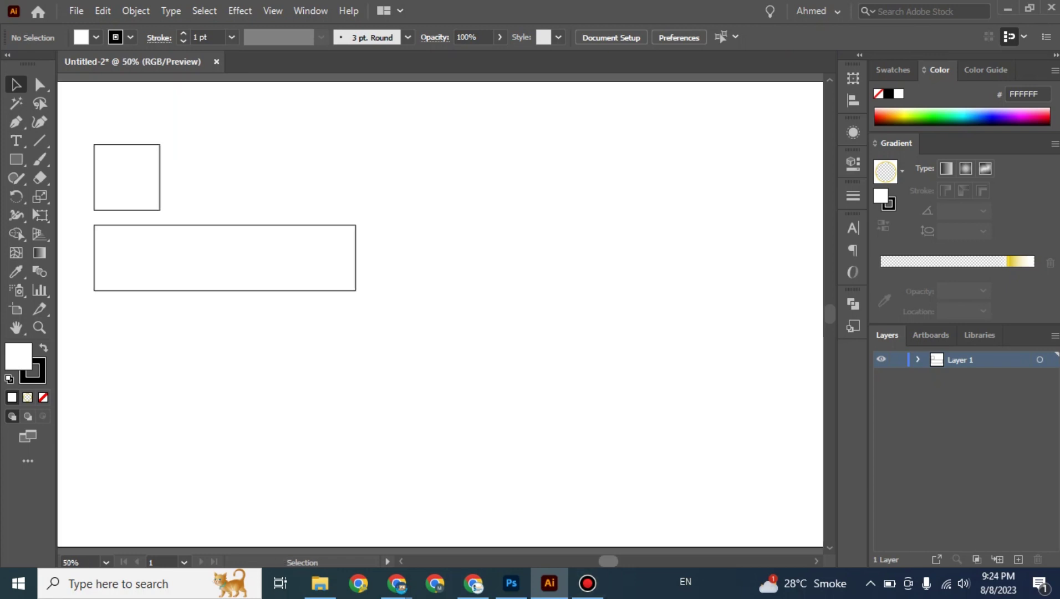
pyautogui.hscroll(-5, 441, 314)
pyautogui.hscroll(-2, 440, 314)
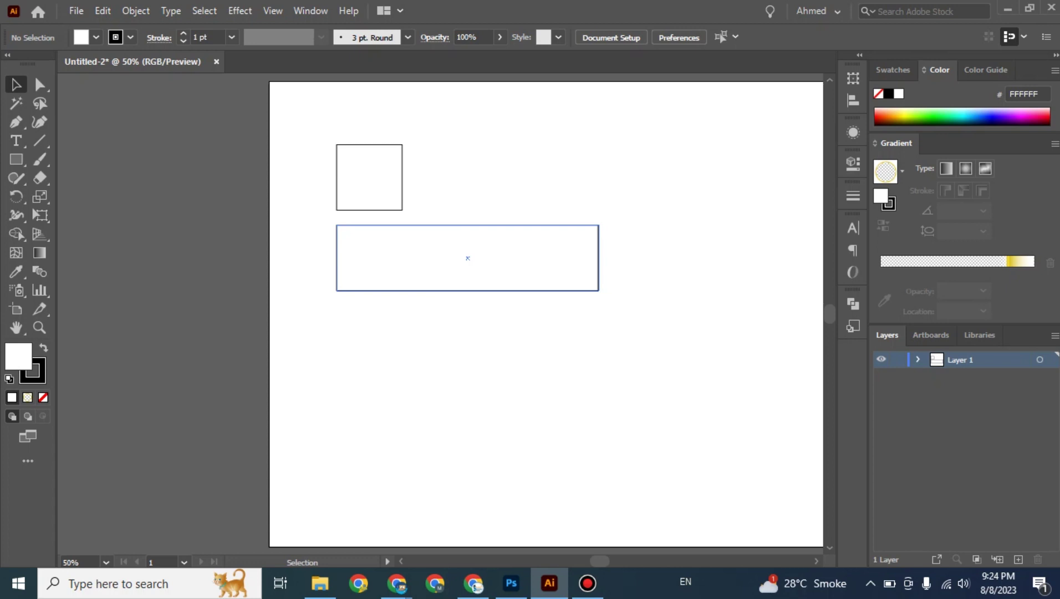
pyautogui.moveTo(399, 173); pyautogui.dragTo(243, 173)
pyautogui.hotkey('ctrl', 'shift', 'a')
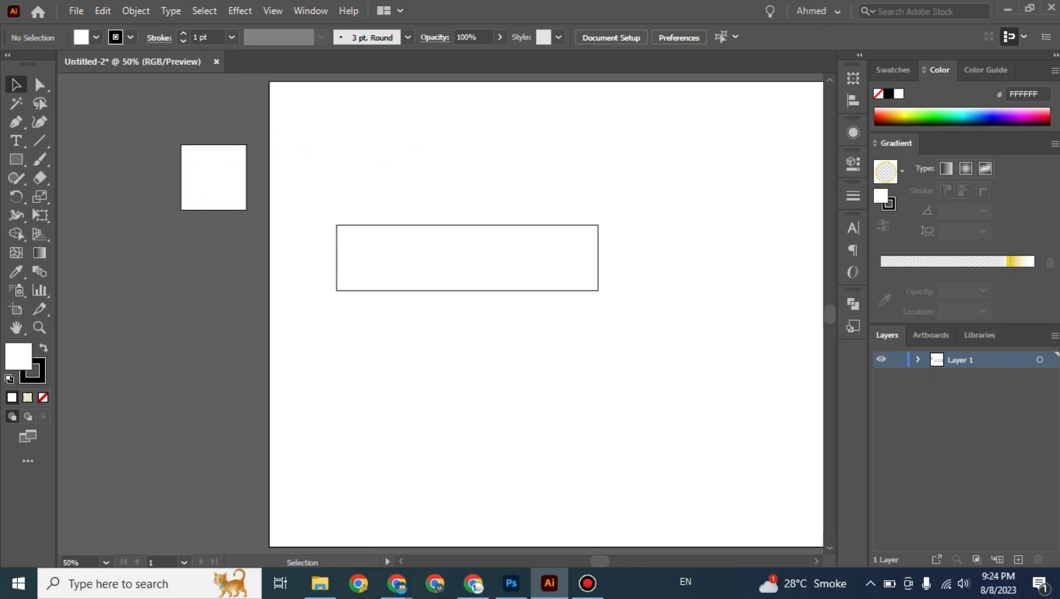
# Step: Remove the small square's fill, then shift the square slightly down and to the left on the canvas outside the artboard
pyautogui.click(213, 176)
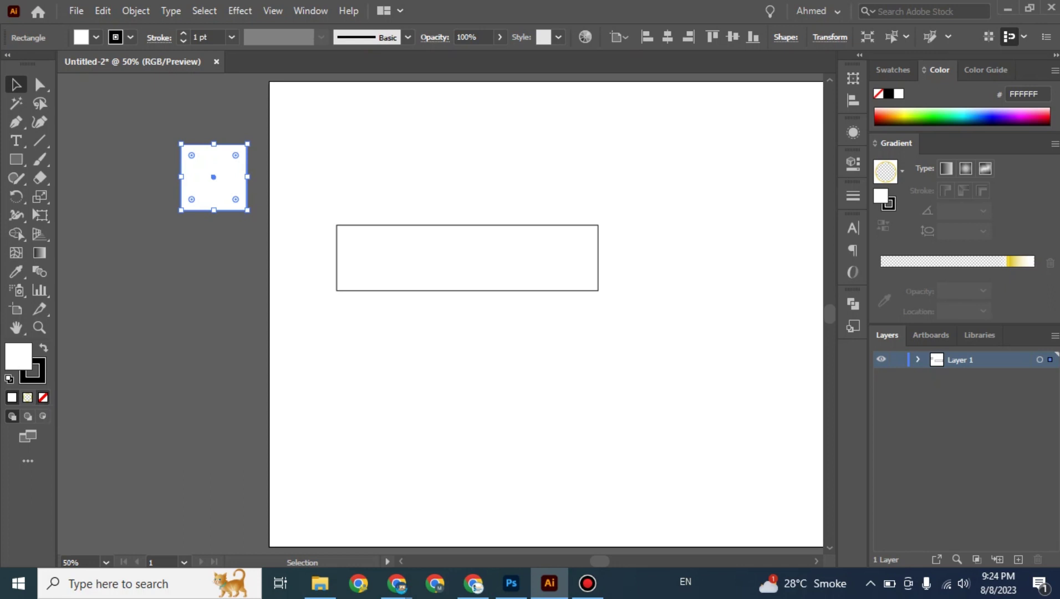
pyautogui.press('/')
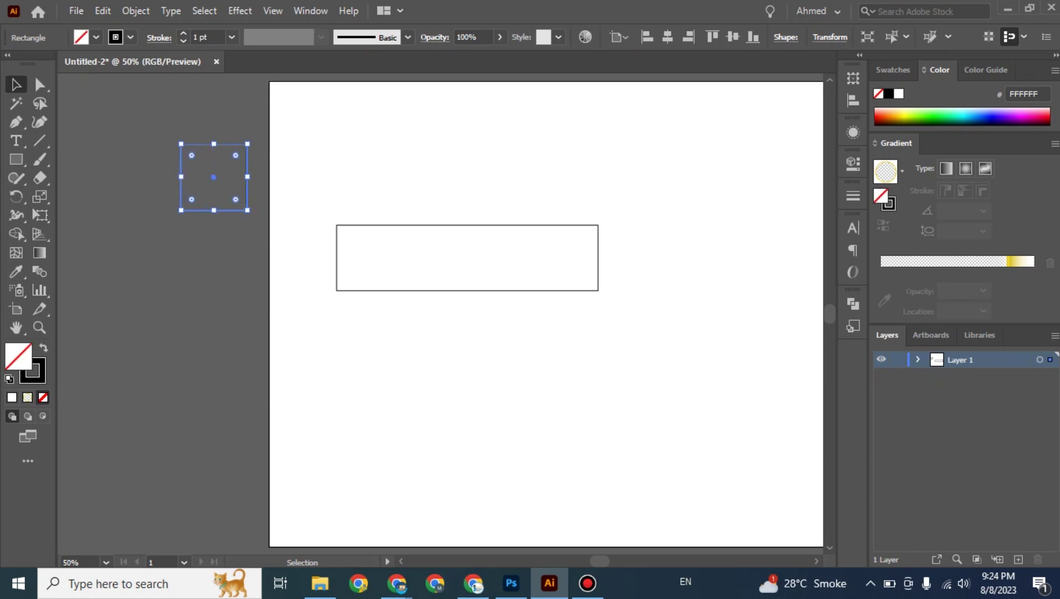
pyautogui.hotkey('ctrl', 'shift', 'a')
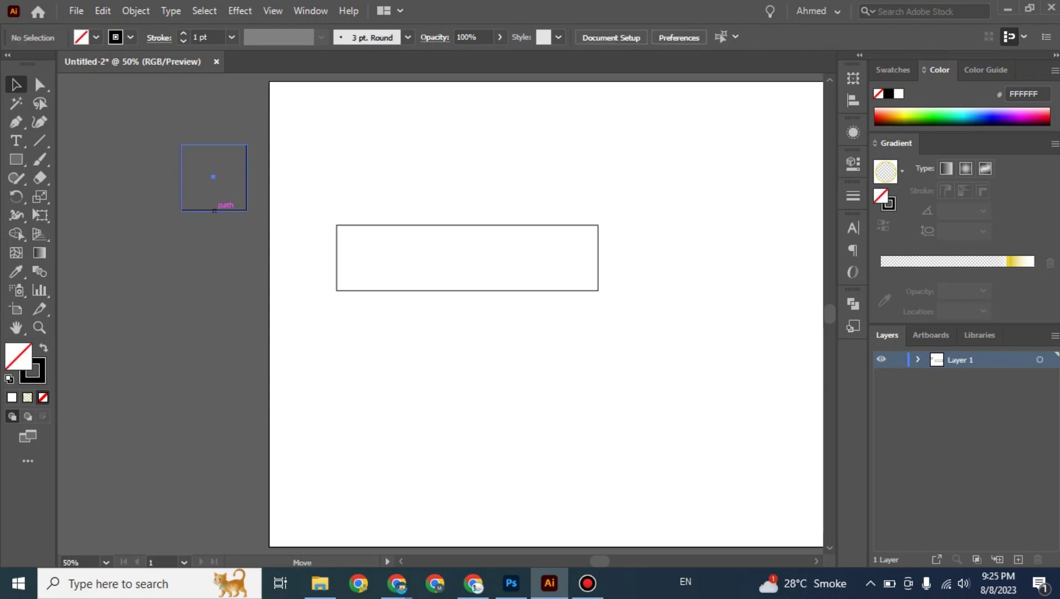
pyautogui.moveTo(222, 204); pyautogui.dragTo(213, 218)
pyautogui.hotkey('ctrl', 'shift', 'a')
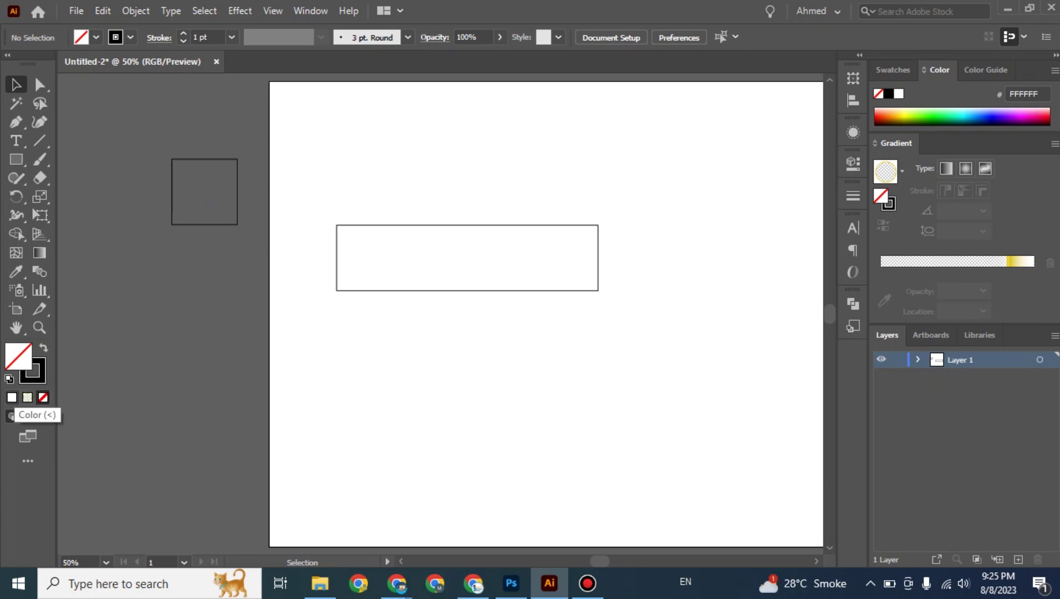
# Step: Give the unfilled small square a solid white fill again and deselect it
pyautogui.click(11, 416)
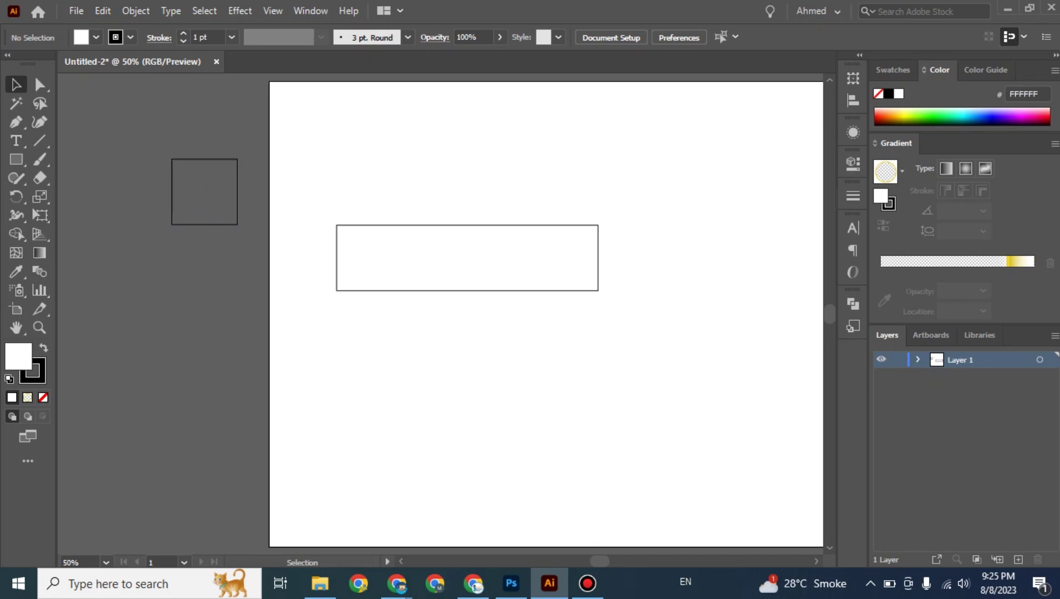
pyautogui.click(238, 159)
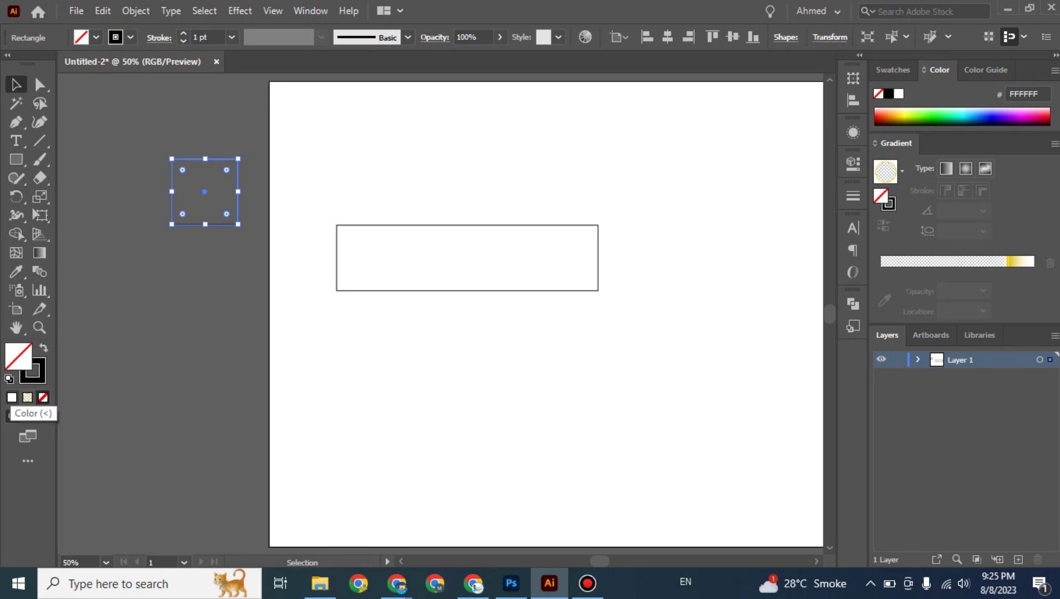
pyautogui.click(11, 397)
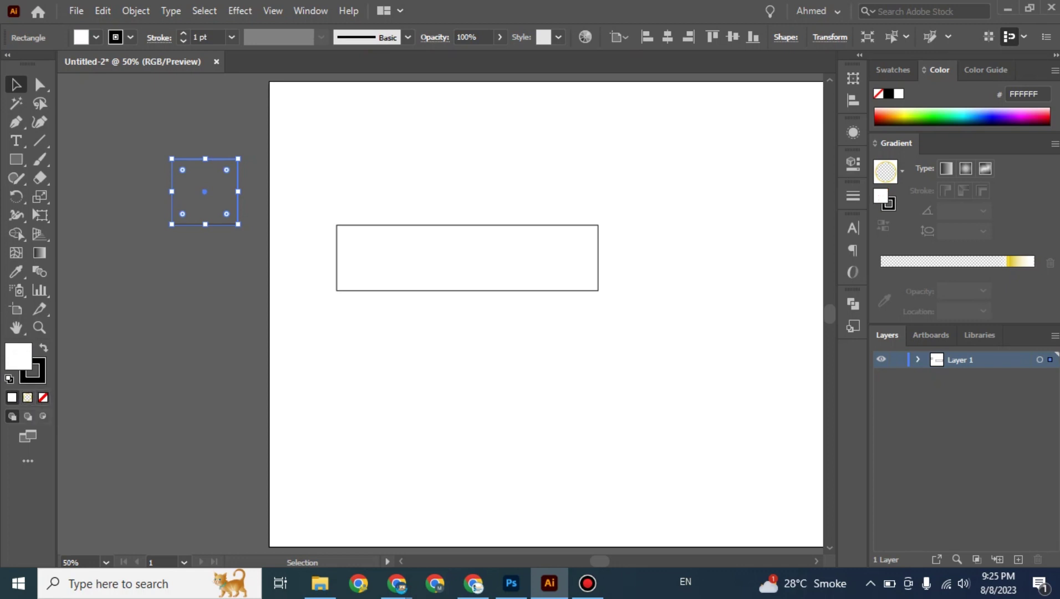
pyautogui.hotkey('ctrl', 'shift', 'a')
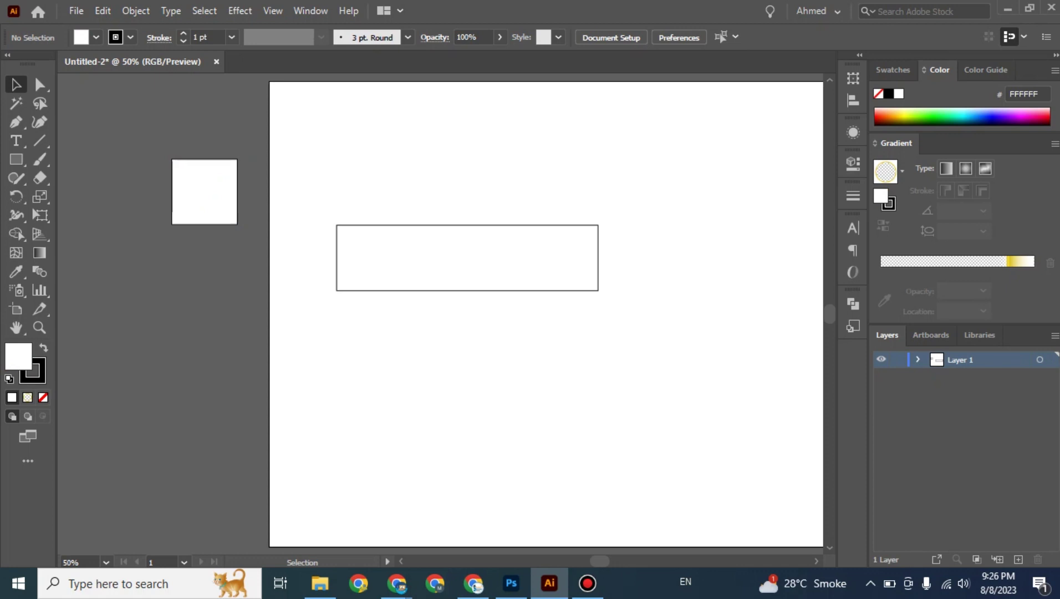
# Step: Swap the small square's fill and stroke colours to get a black fill with a white outline
pyautogui.hotkey('shift', 'x')
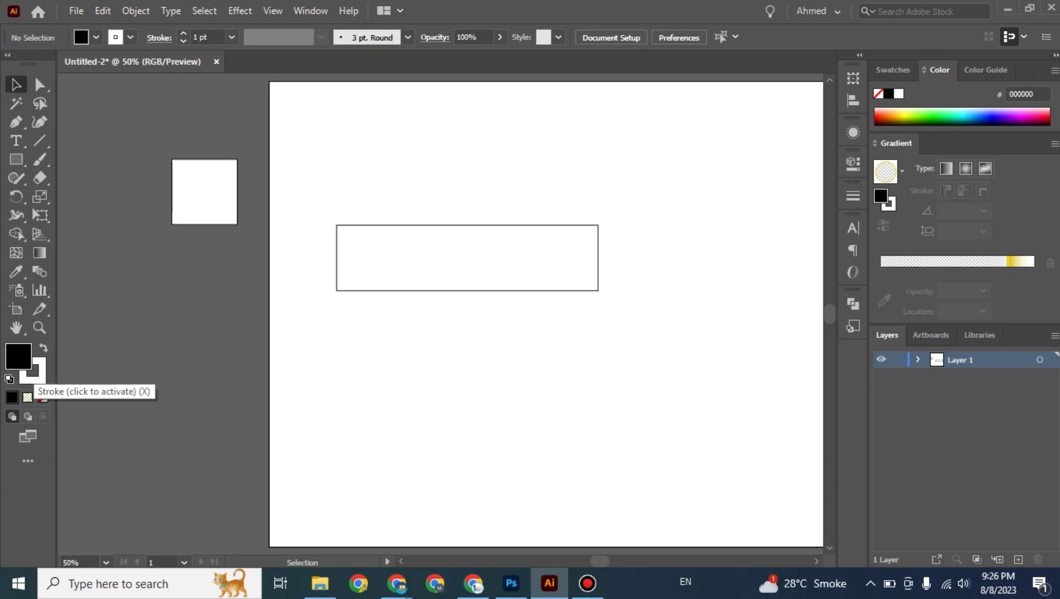
pyautogui.click(205, 192)
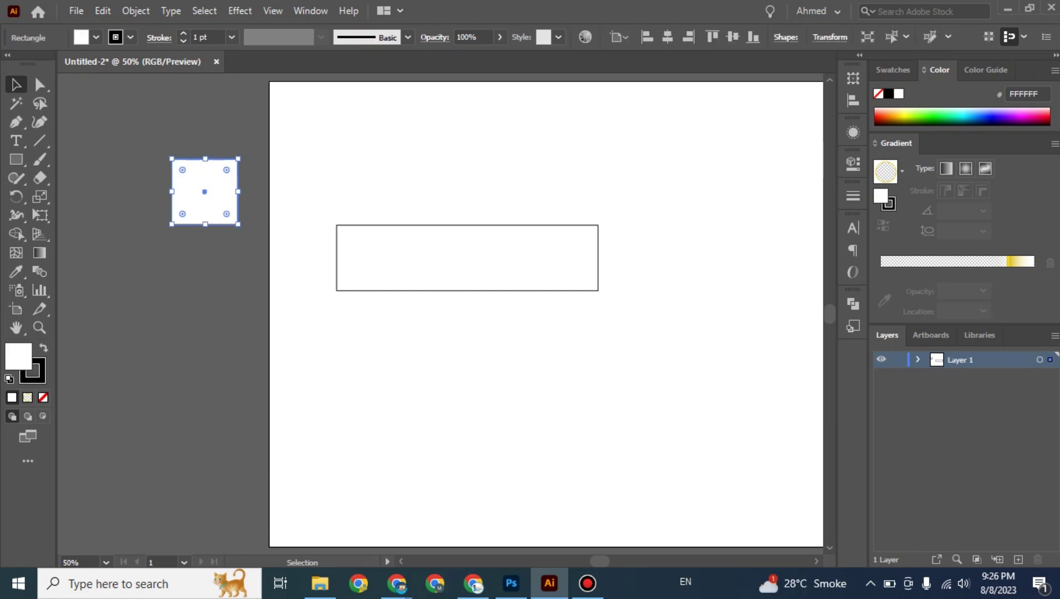
pyautogui.click(44, 348)
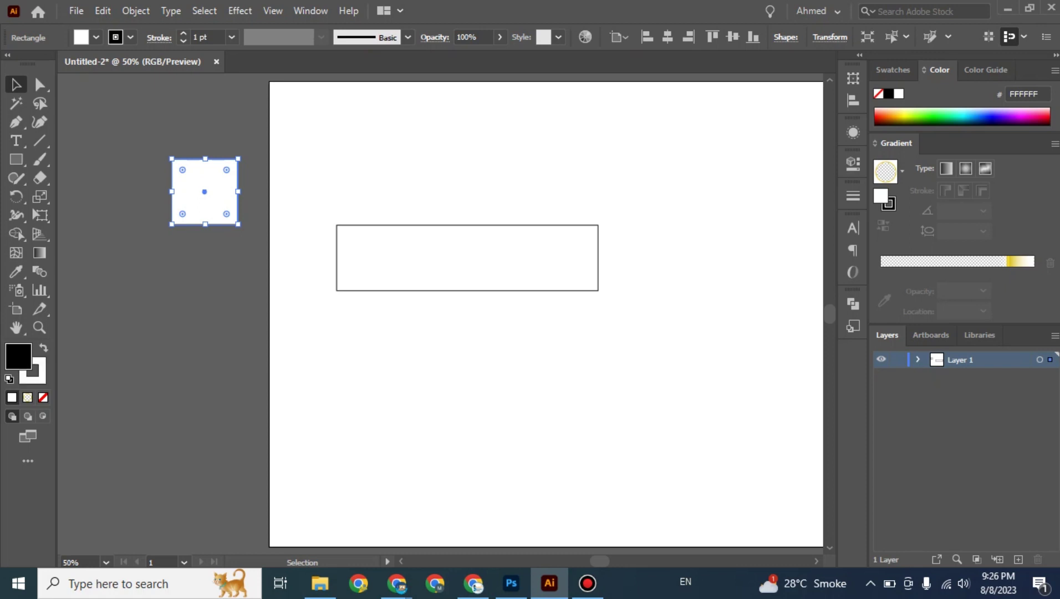
pyautogui.hotkey('ctrl', 'shift', 'a')
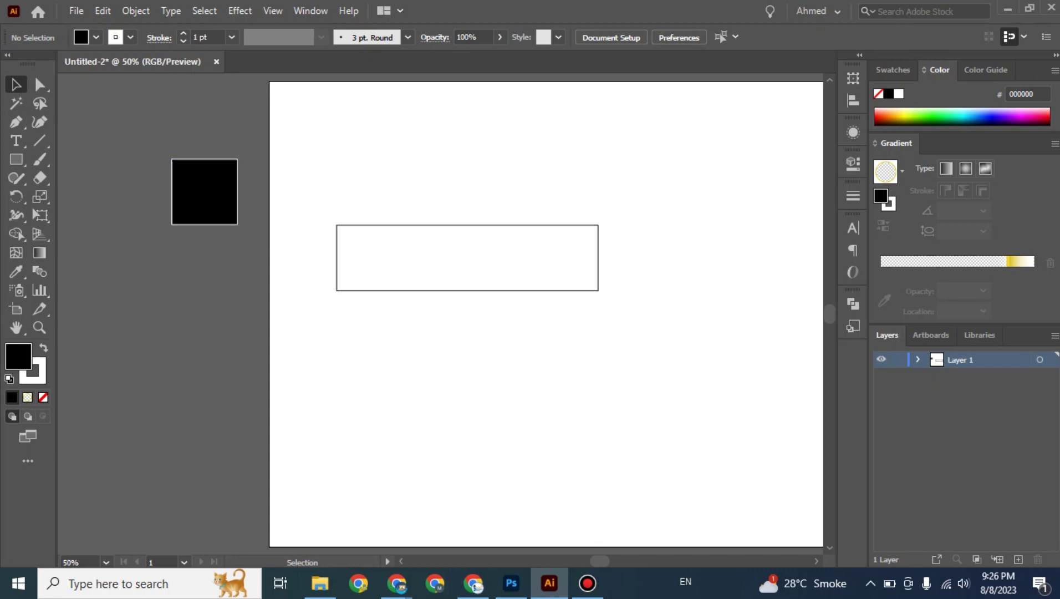
# Step: Swap the colours of the black square back to a white fill with a black stroke
pyautogui.click(205, 192)
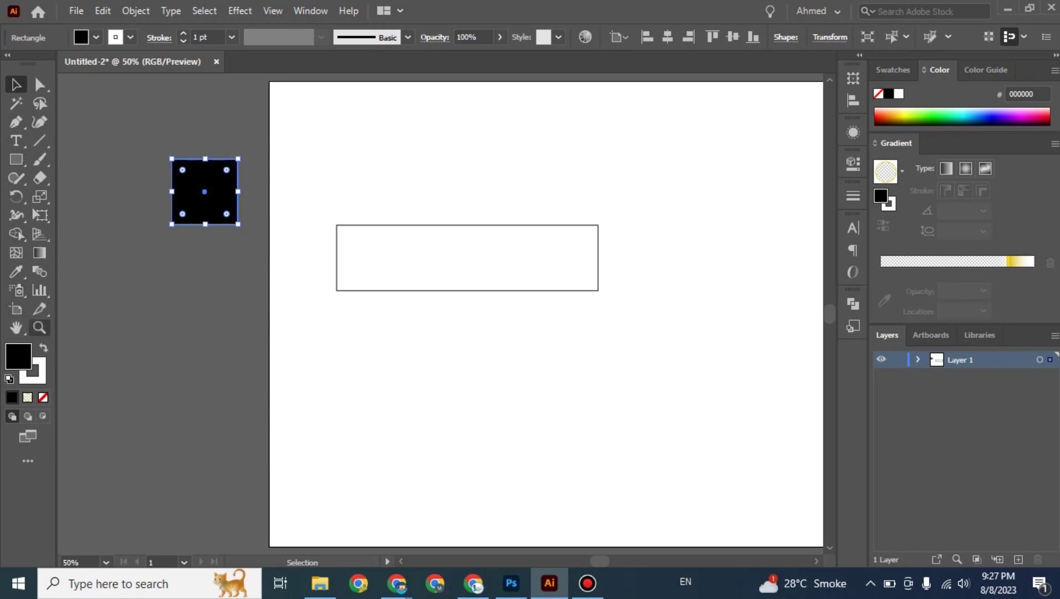
pyautogui.click(44, 348)
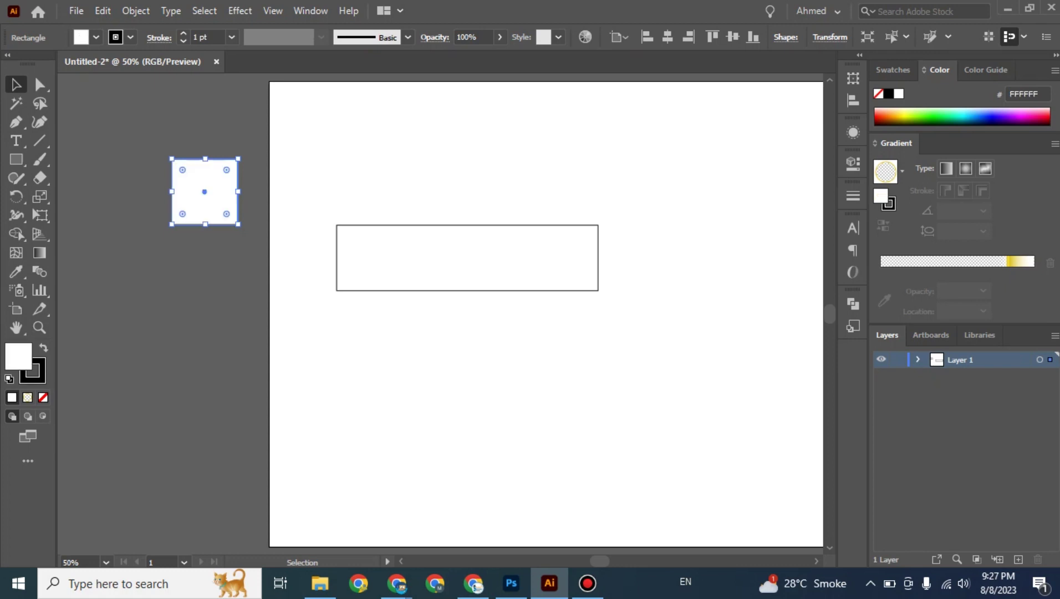
pyautogui.hotkey('ctrl', 'shift', 'a')
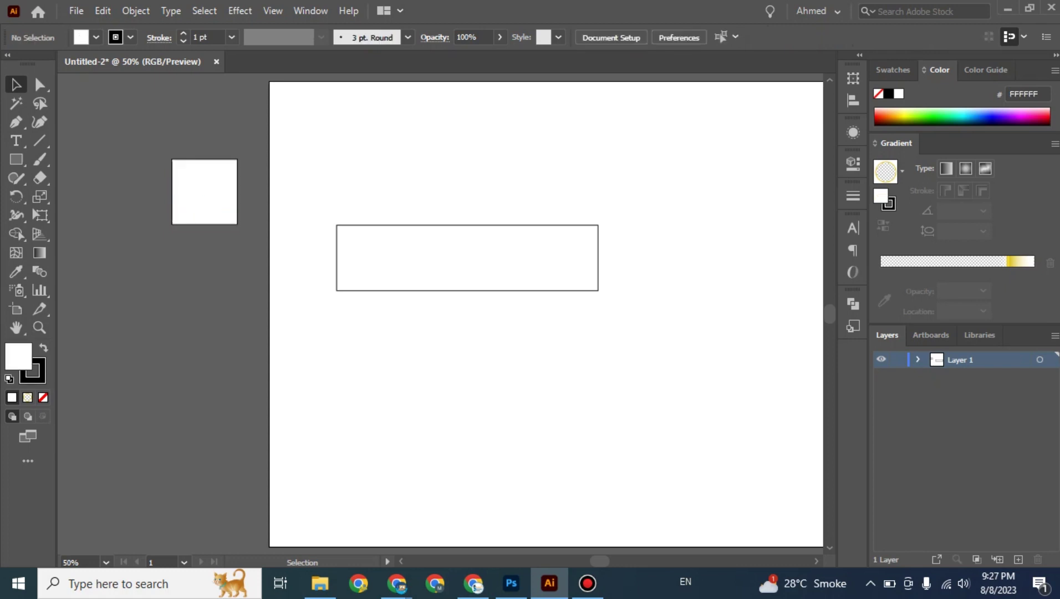
# Step: Select the small square and alternate the active colour attribute between fill and stroke several times
pyautogui.click(203, 189)
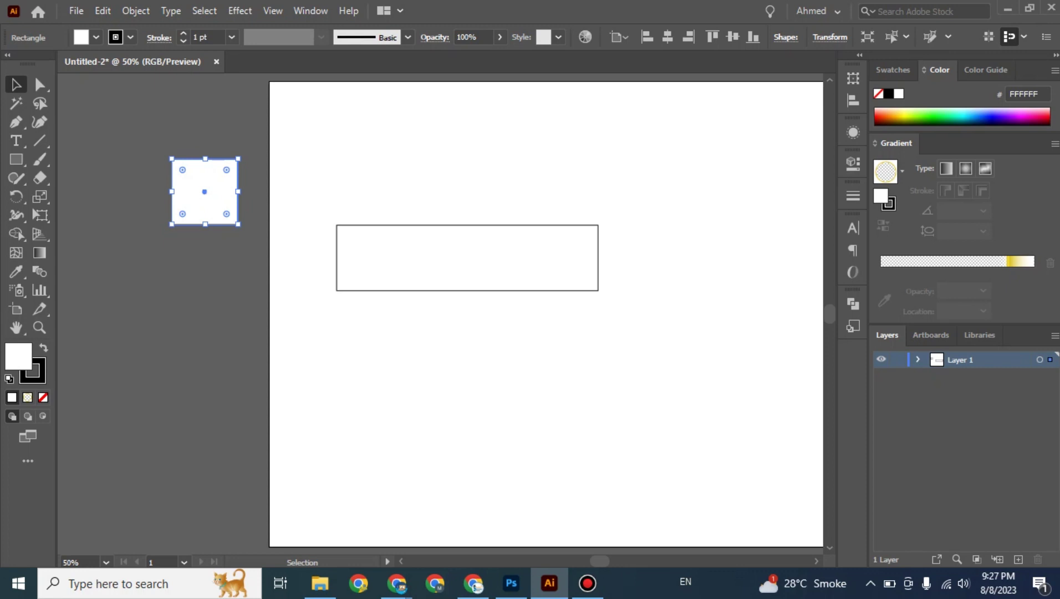
pyautogui.press('x')
pyautogui.press('x')
pyautogui.press('x')
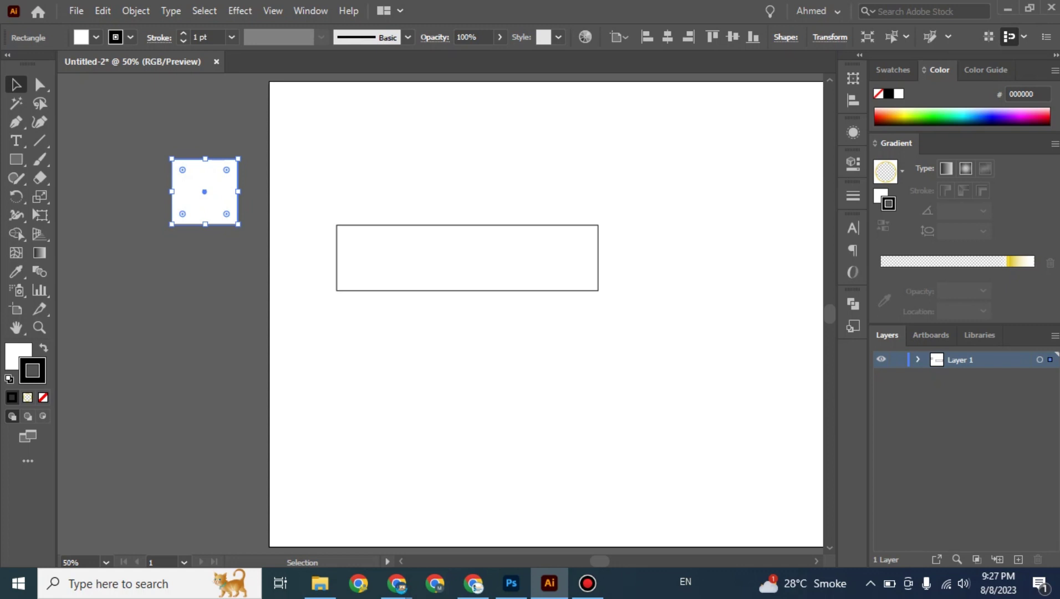
pyautogui.press('x')
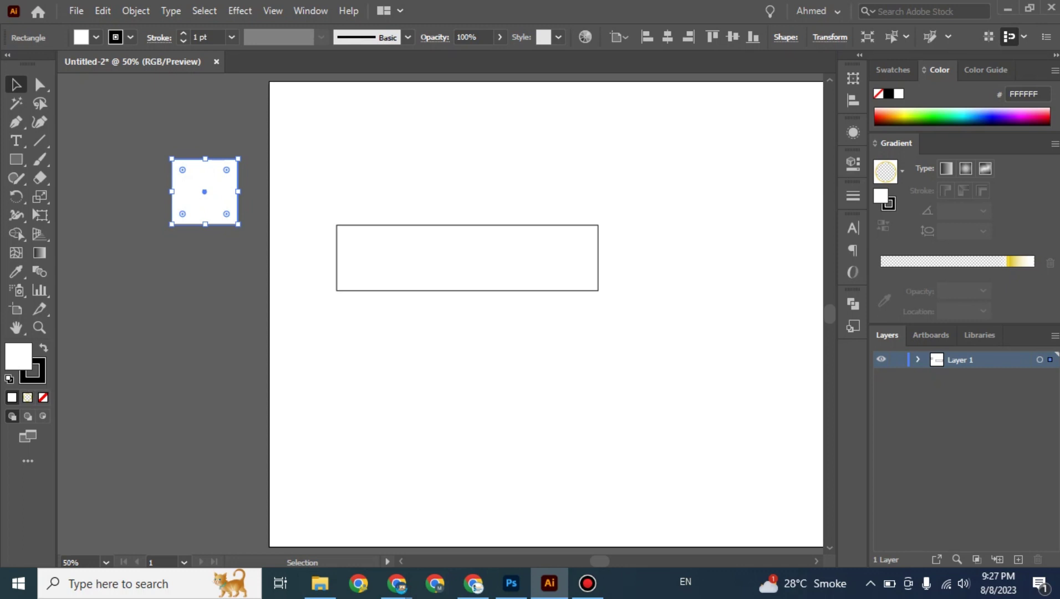
pyautogui.press('x')
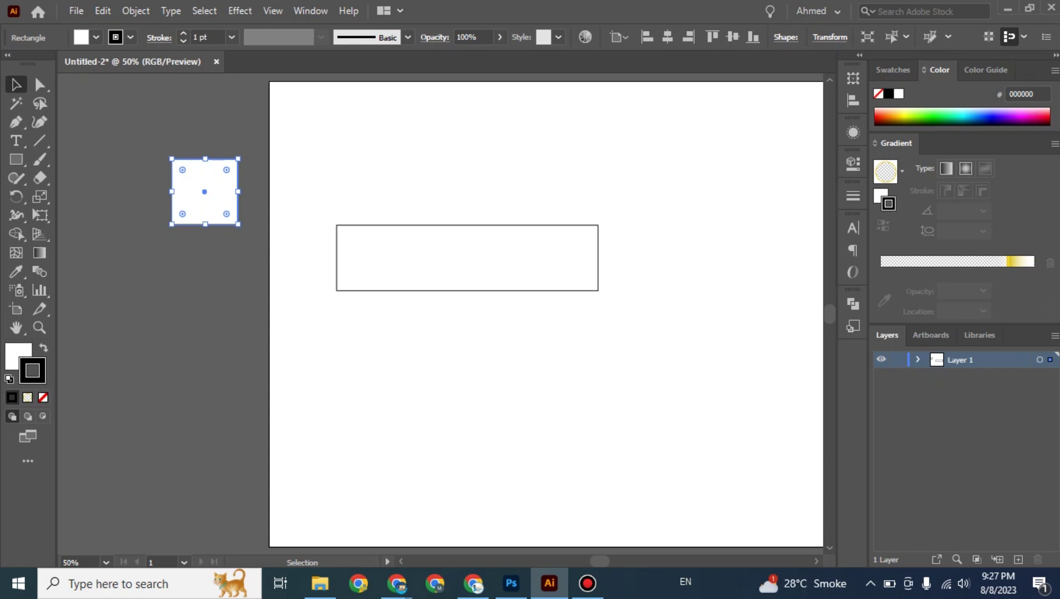
pyautogui.press('x')
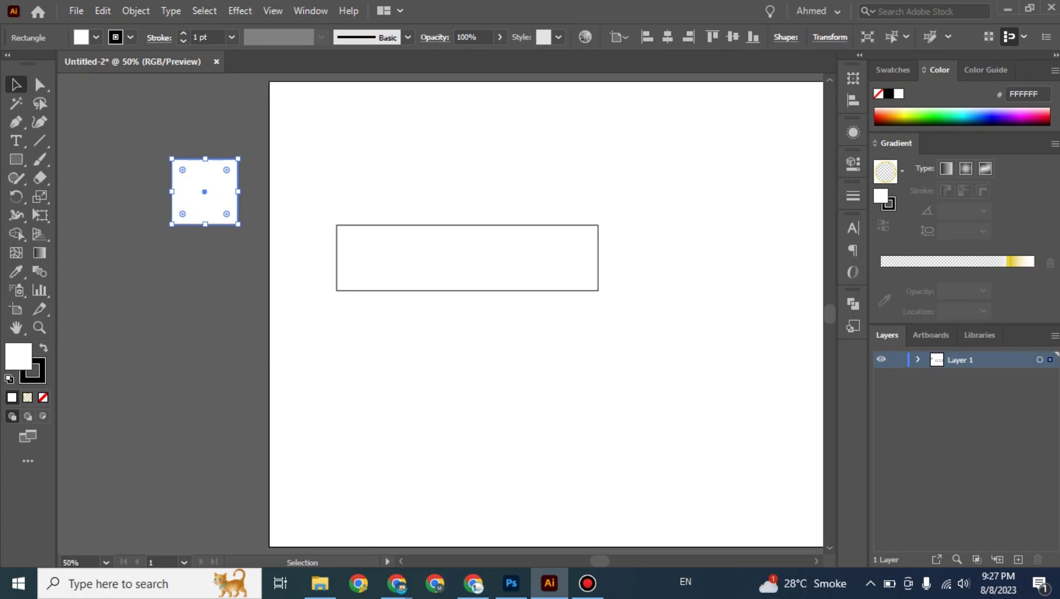
pyautogui.click(33, 376)
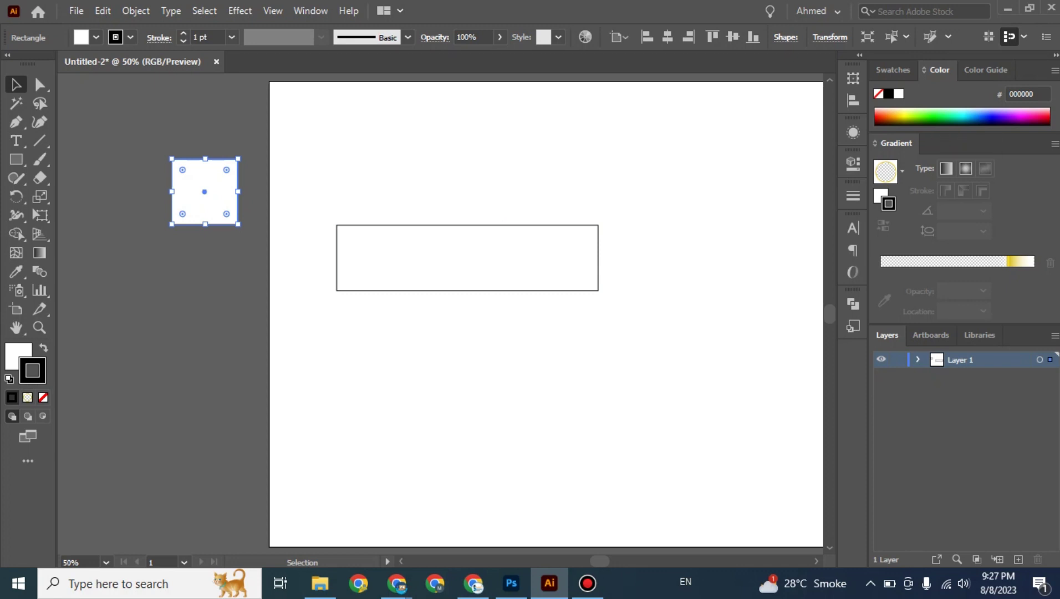
pyautogui.doubleClick(32, 370)
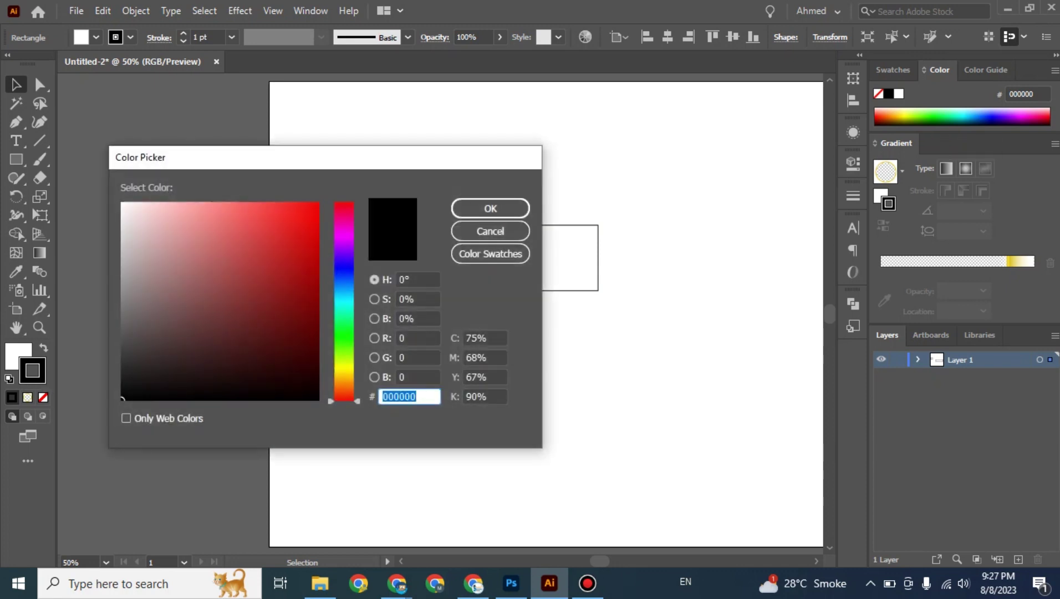
pyautogui.moveTo(280, 160); pyautogui.dragTo(425, 195)
pyautogui.click(443, 254)
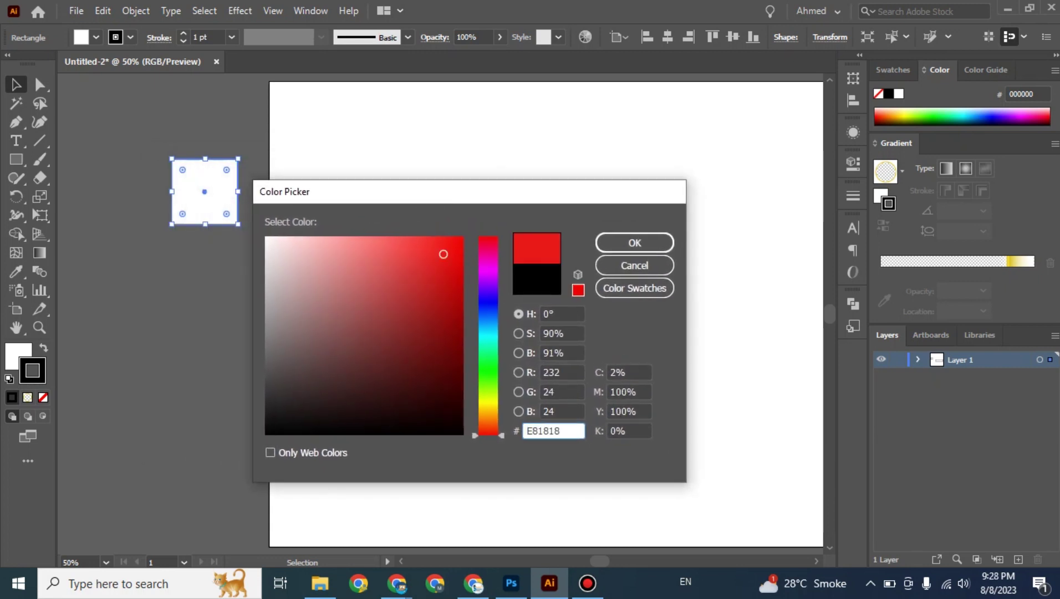
pyautogui.click(634, 265)
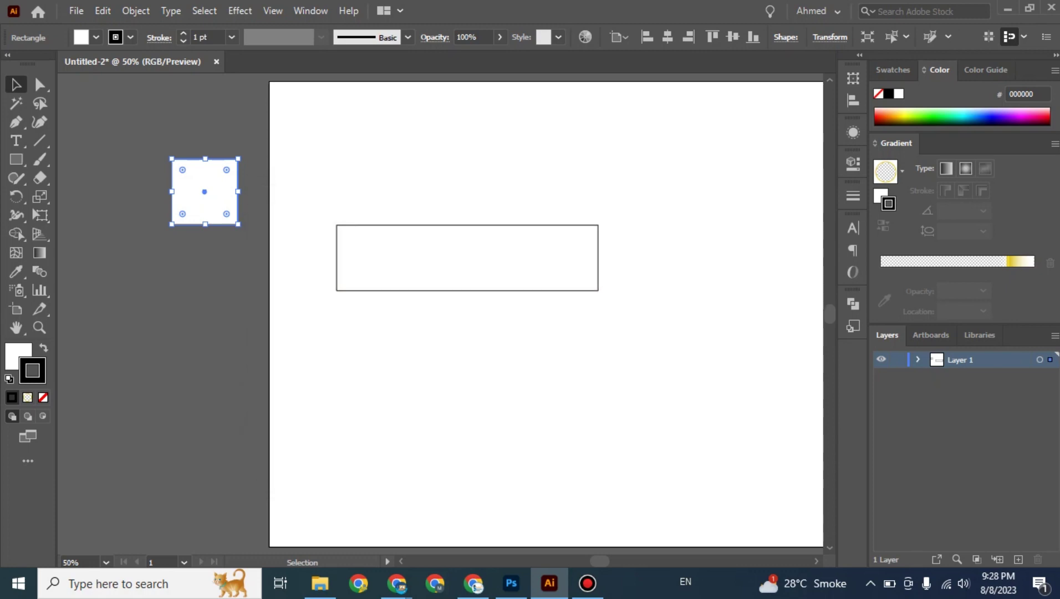
# Step: Make the stroke the active attribute and set the small square's outline colour to orange-red E93E00
pyautogui.press('x')
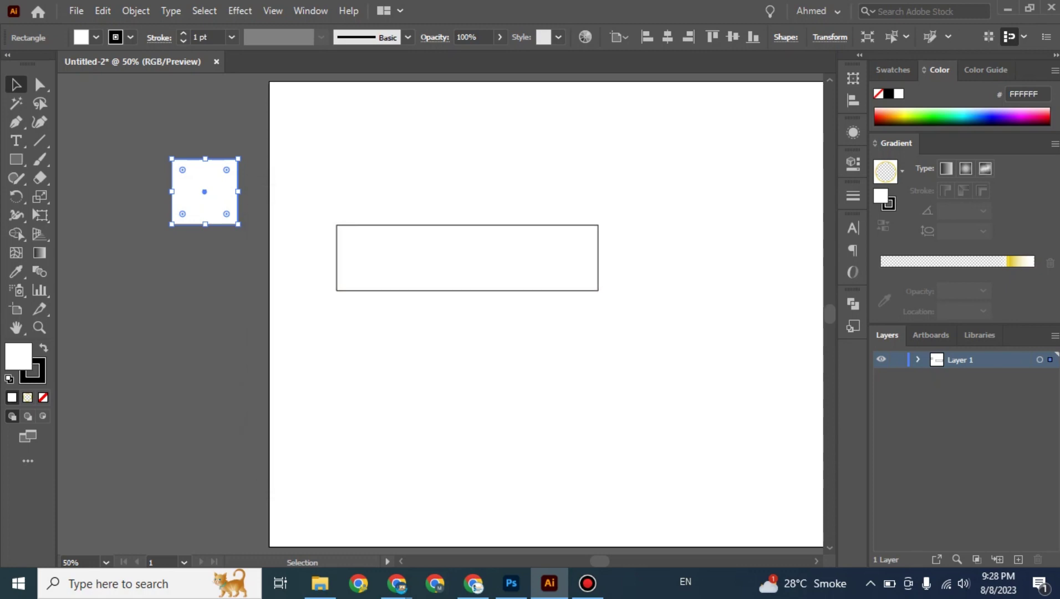
pyautogui.press('x')
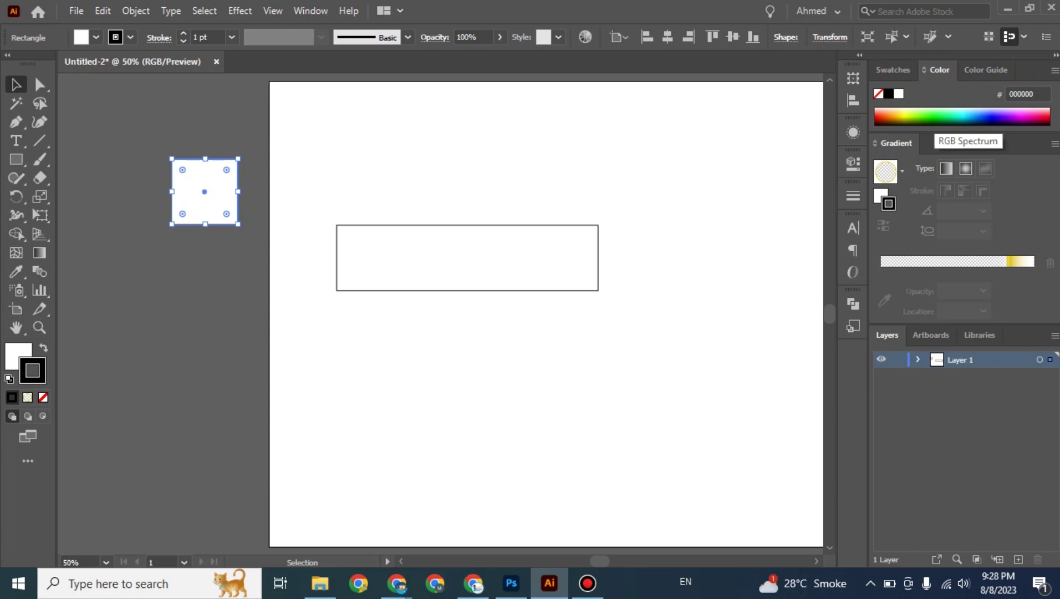
pyautogui.click(883, 118)
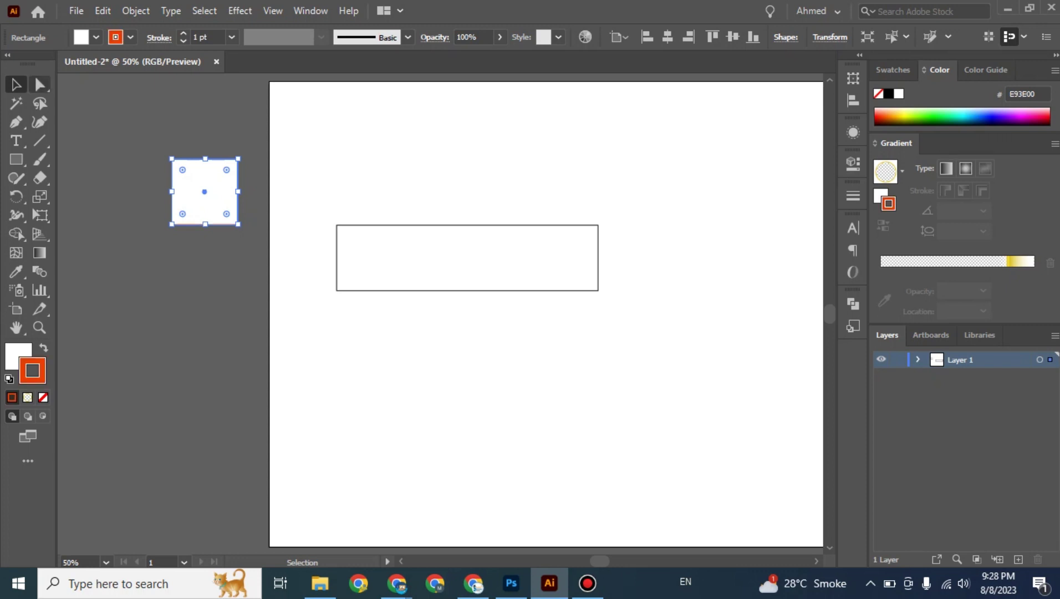
pyautogui.hotkey('ctrl', 'shift', 'a')
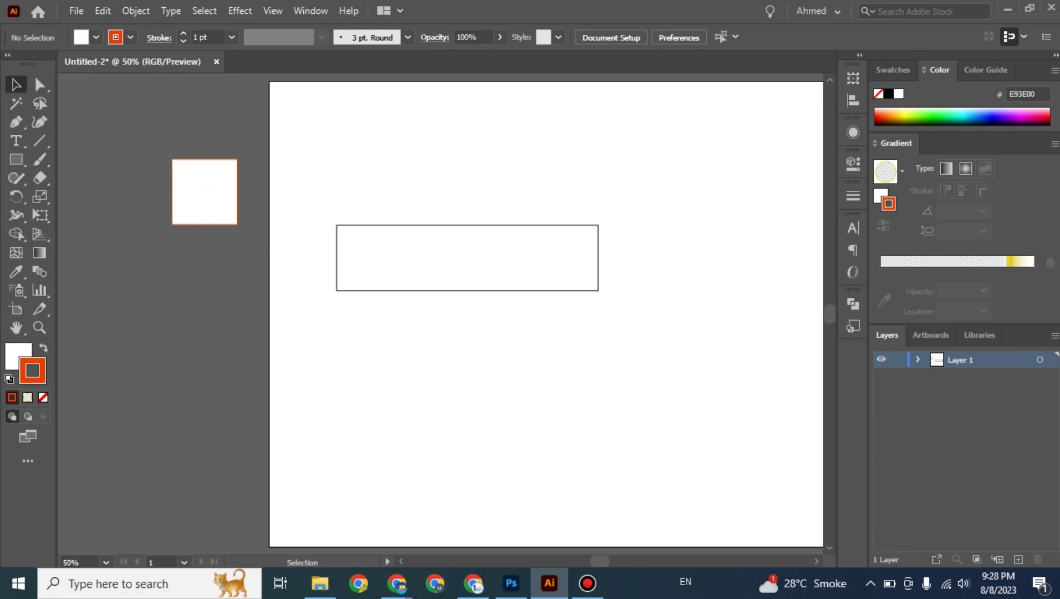
# Step: Fill the small square with teal 00BCBF and move it slightly up and to the left
pyautogui.press('x')
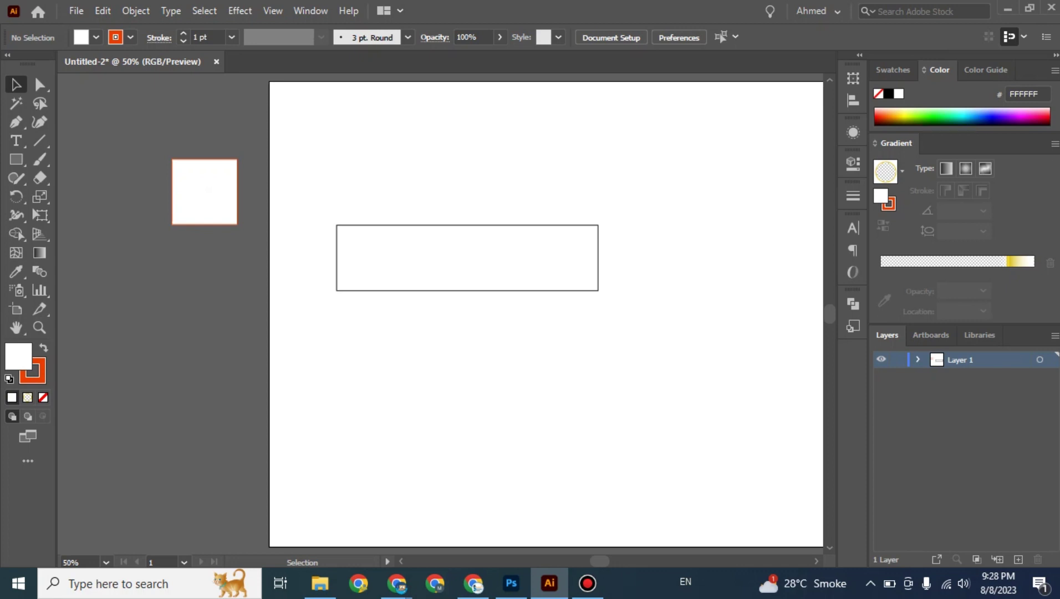
pyautogui.click(965, 118)
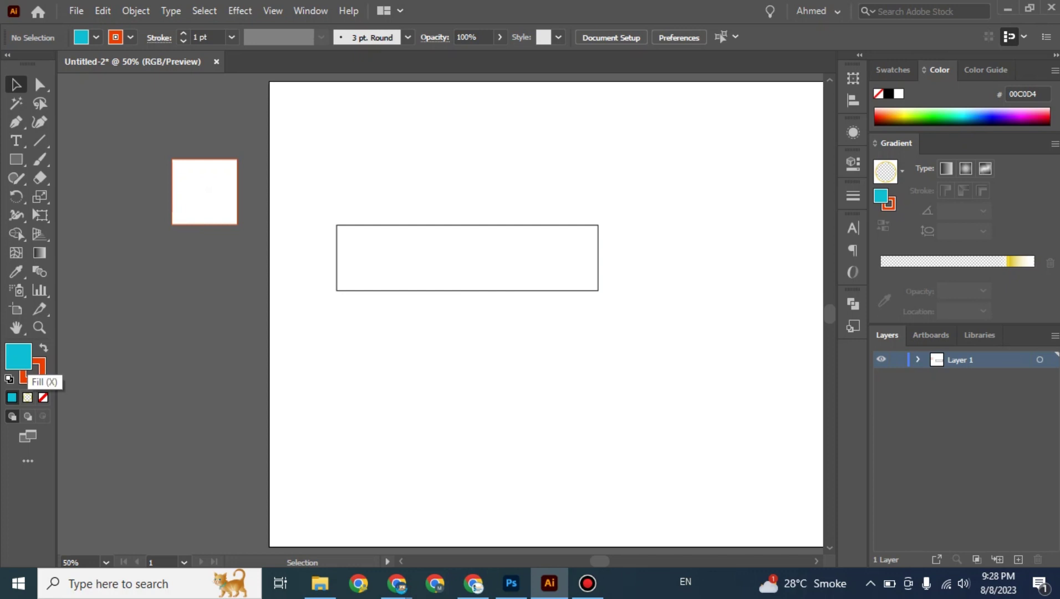
pyautogui.click(204, 192)
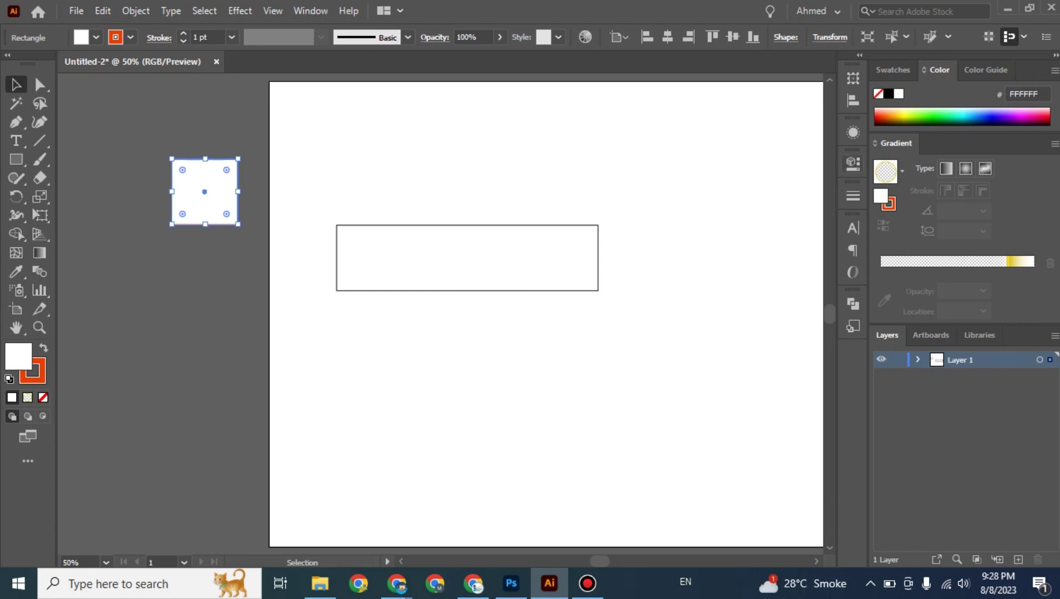
pyautogui.click(961, 118)
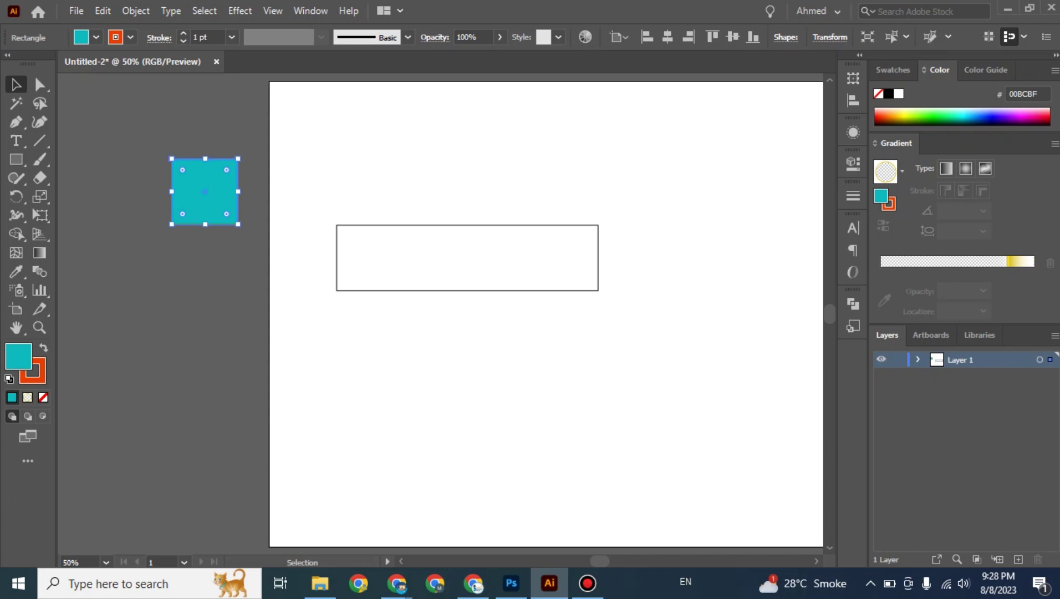
pyautogui.hotkey('ctrl', 'shift', 'a')
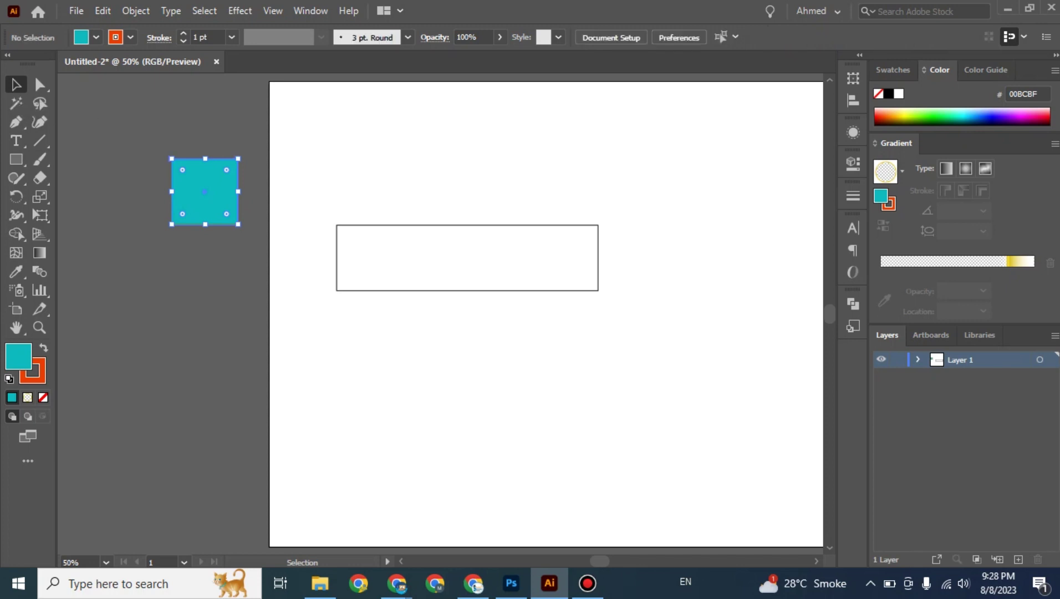
pyautogui.moveTo(235, 191); pyautogui.dragTo(219, 173)
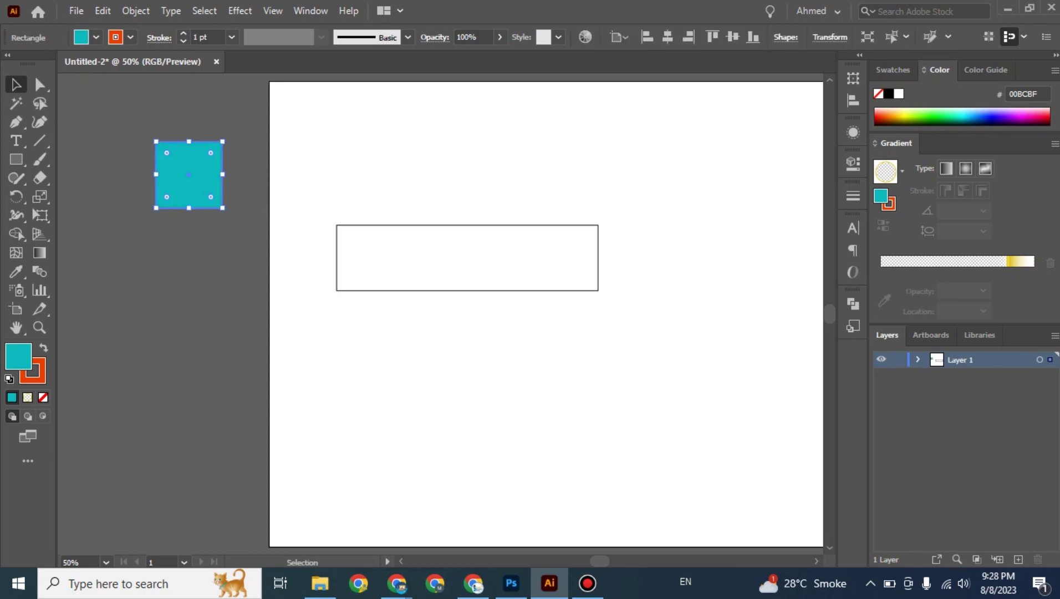
pyautogui.hotkey('ctrl', 'shift', 'a')
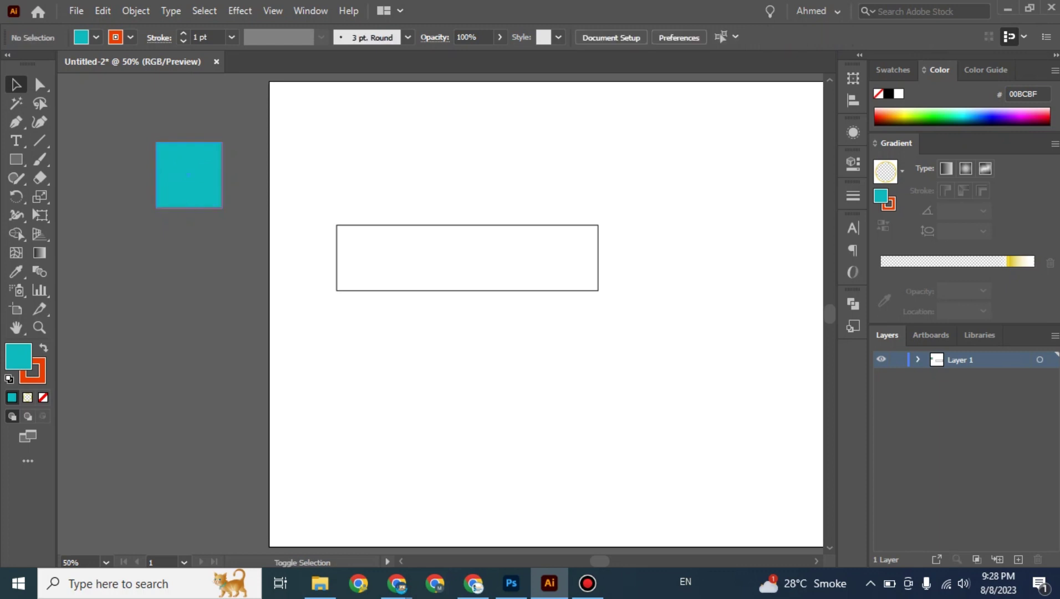
# Step: Swap the fill and stroke colours of the small teal square back and forth, ending on the teal fill
pyautogui.hotkey('shift', 'x')
pyautogui.click(188, 174)
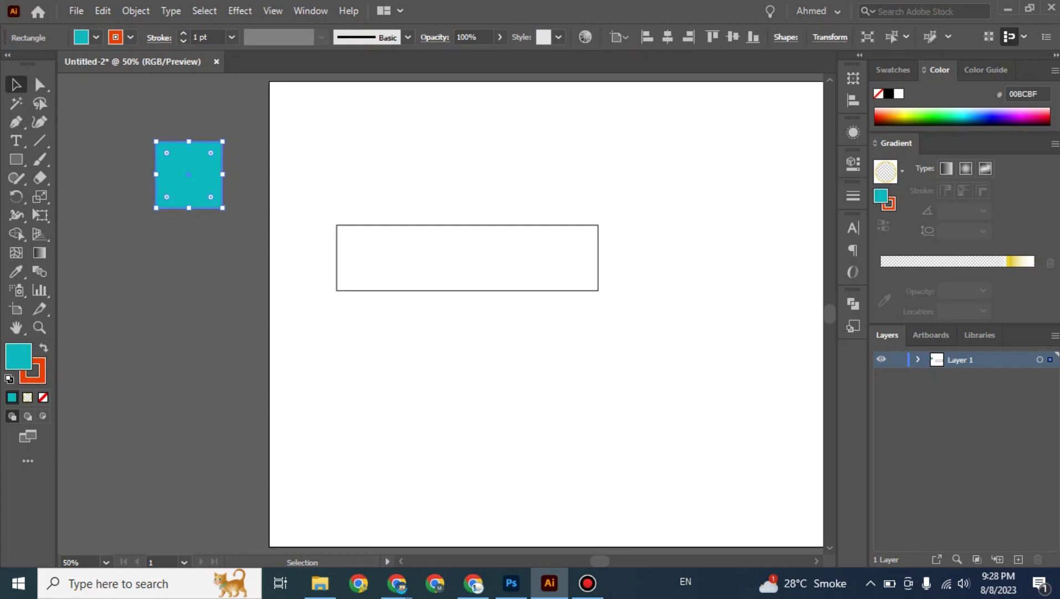
pyautogui.hotkey('shift', 'x')
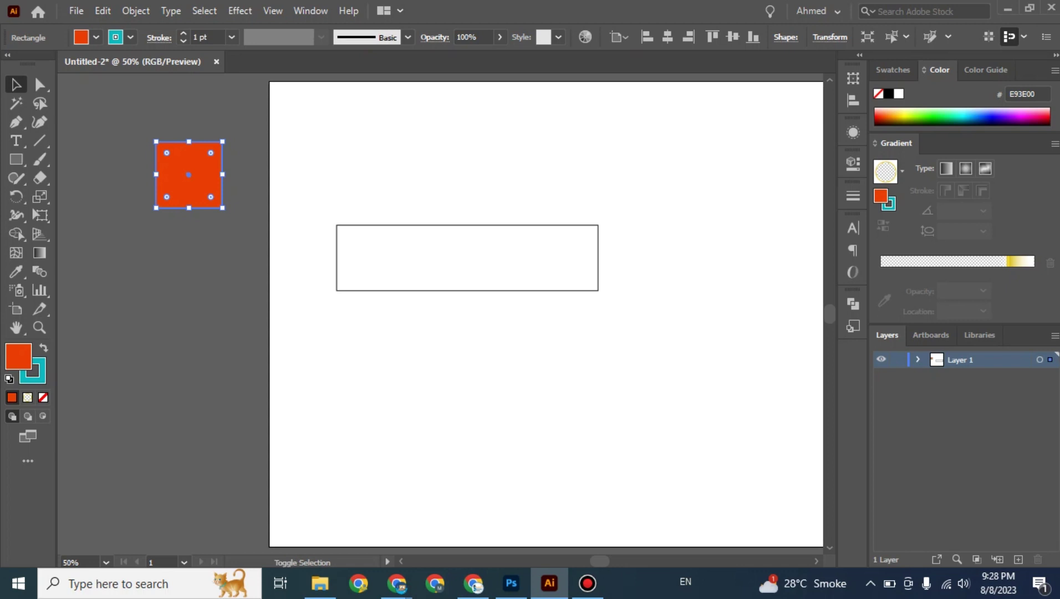
pyautogui.hotkey('shift', 'x')
pyautogui.hotkey('shift', 'x')
pyautogui.press('shift')
pyautogui.hotkey('shift', 'x')
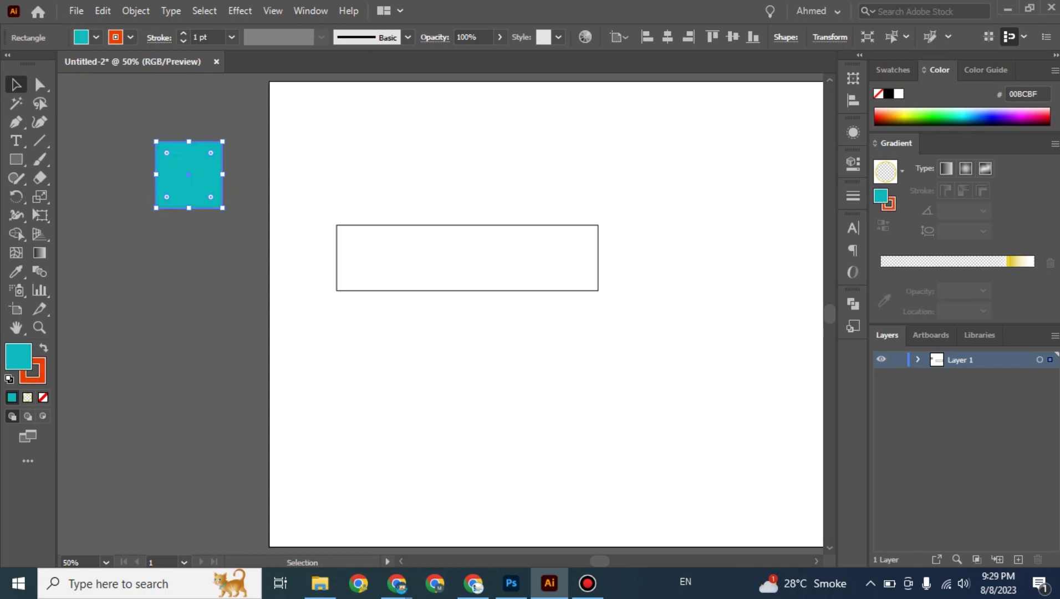
pyautogui.hotkey('ctrl', 'shift', 'a')
pyautogui.hotkey('ctrl', 'z')
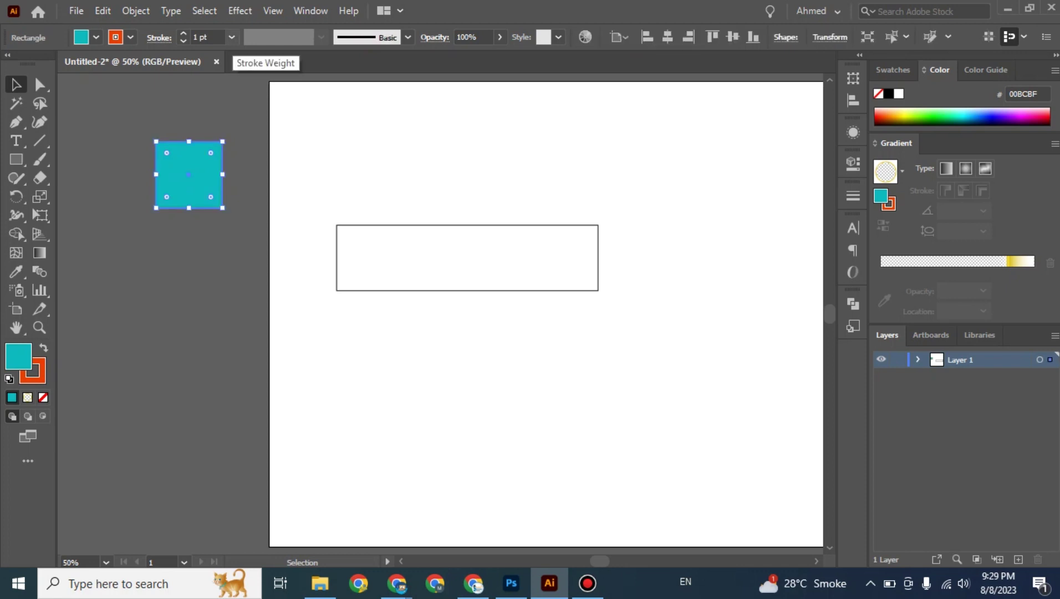
# Step: Set the small square's stroke weight to 10 pt and deselect it
pyautogui.click(232, 37)
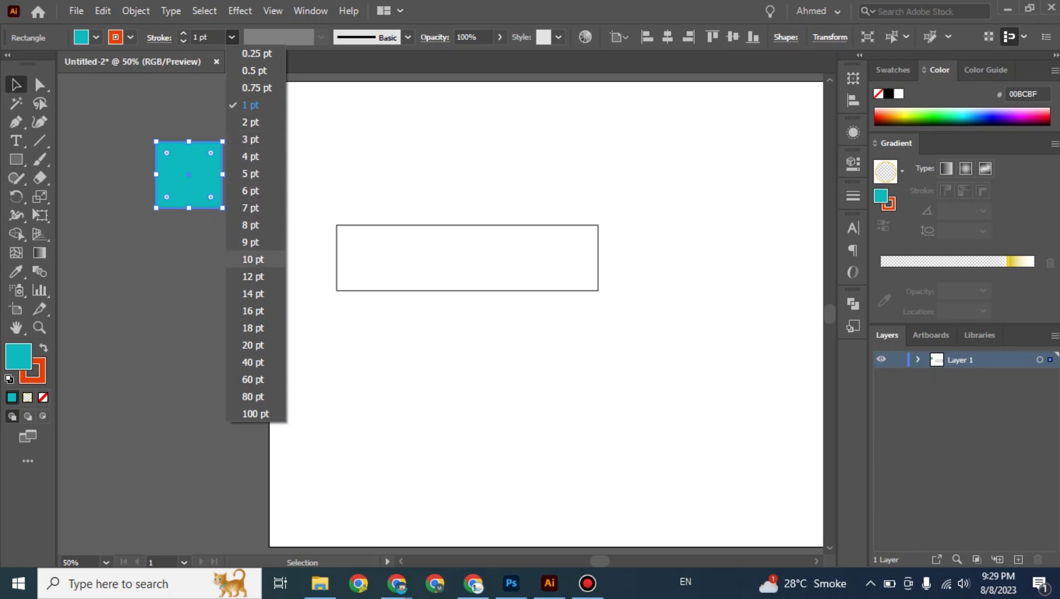
pyautogui.click(253, 259)
pyautogui.click(238, 249)
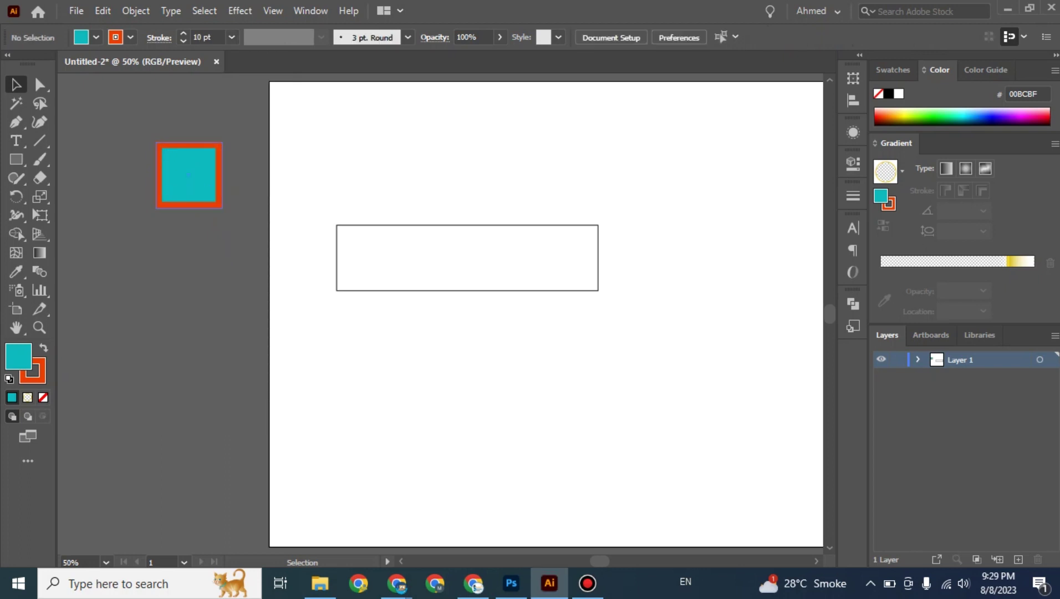
# Step: Exchange the thick-outlined square's fill and stroke colours repeatedly, finish with teal fill and orange-red stroke, and deselect it
pyautogui.click(200, 186)
pyautogui.hotkey('shift', 'x')
pyautogui.hotkey('shift', 'x')
pyautogui.hotkey('shift', 'x')
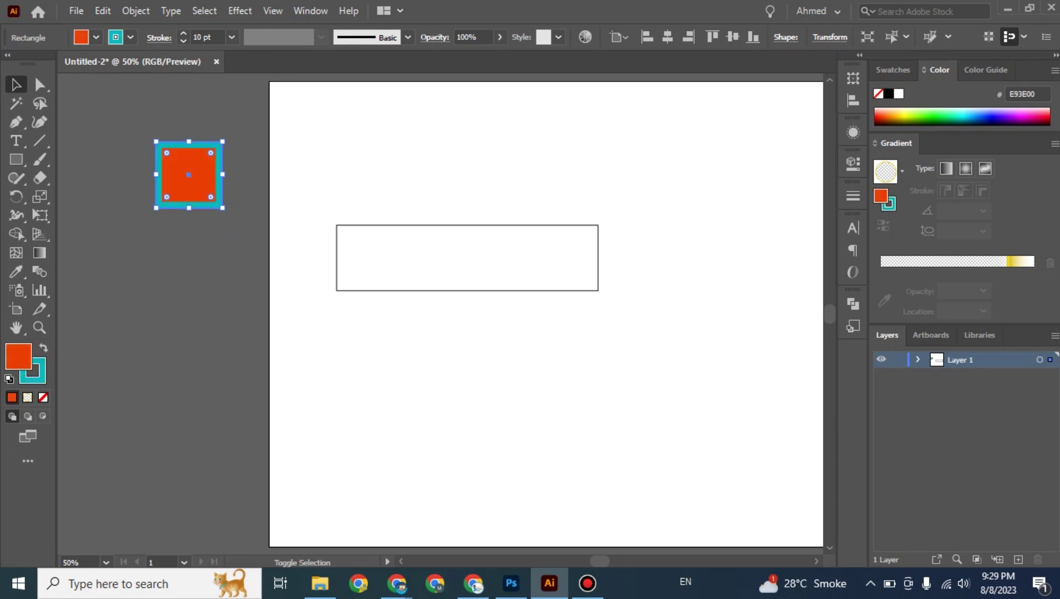
pyautogui.hotkey('shift', 'x')
pyautogui.hotkey('shift', 'x')
pyautogui.hotkey('shift', 'x')
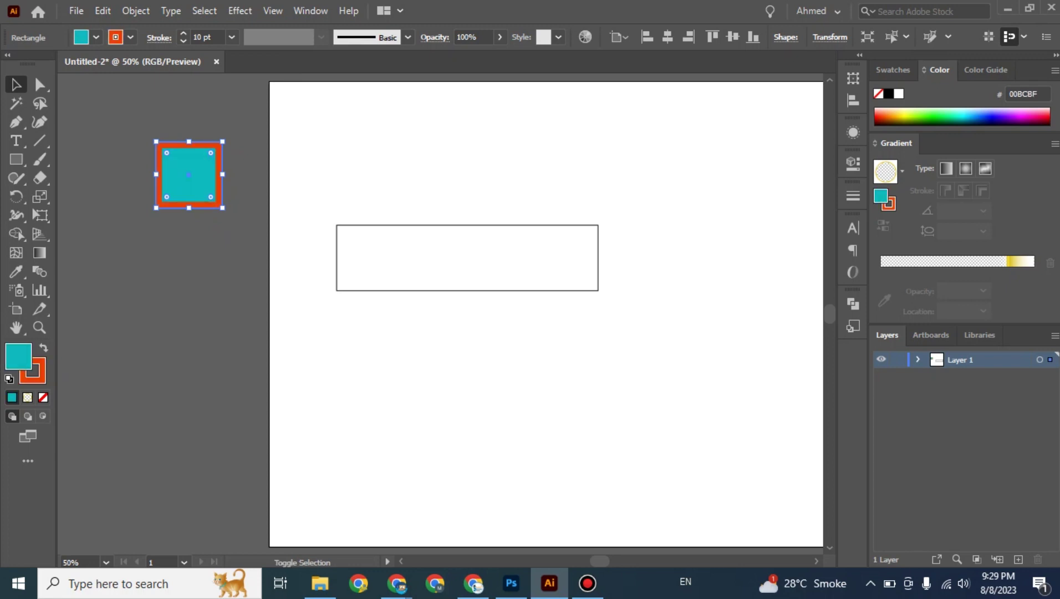
pyautogui.hotkey('shift', 'x')
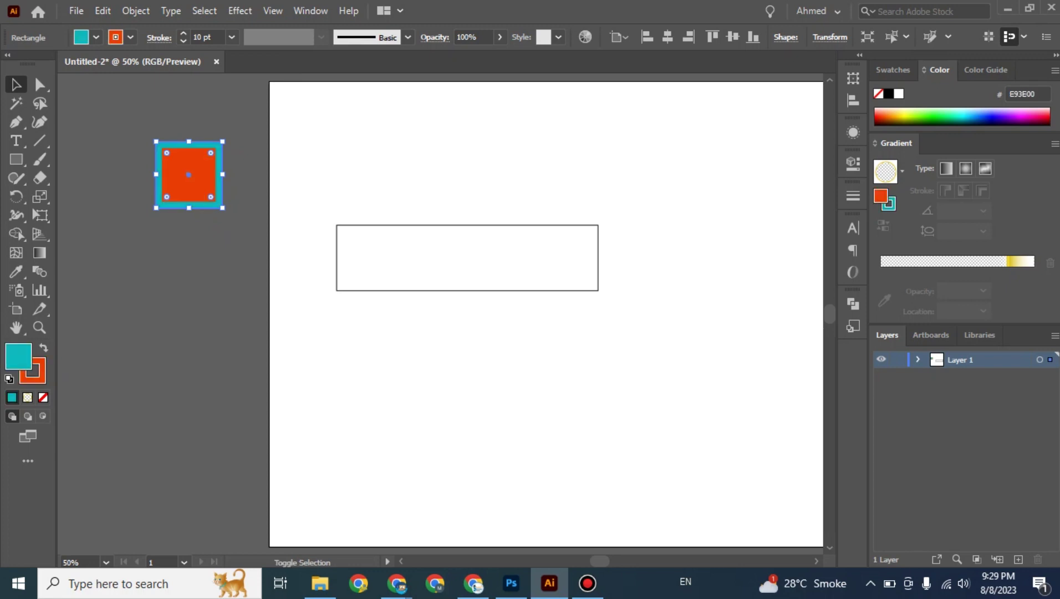
pyautogui.hotkey('shift', 'x')
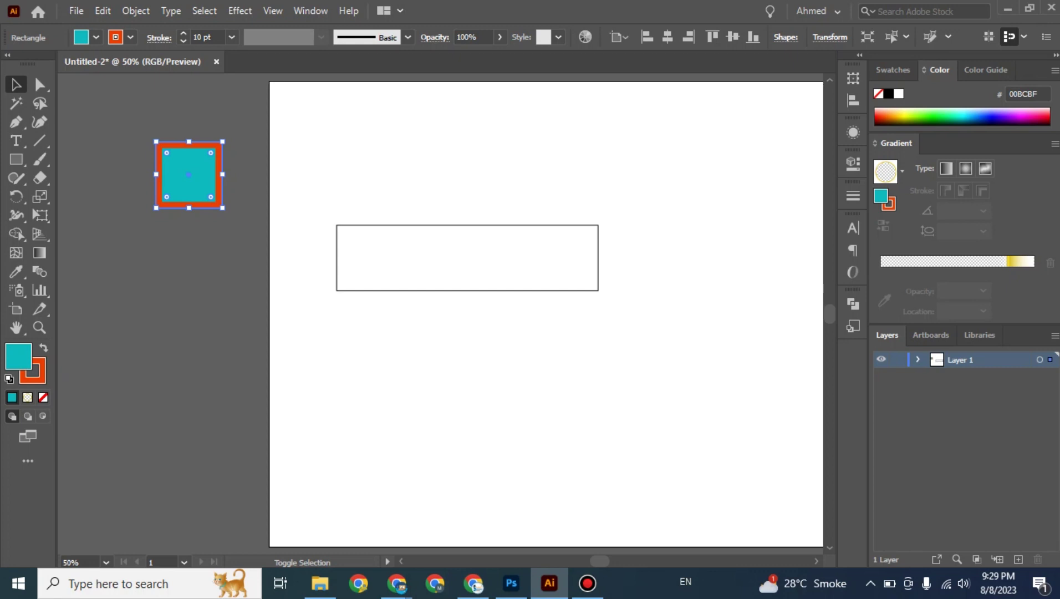
pyautogui.hotkey('shift', 'x')
pyautogui.hotkey('shift', 'x')
pyautogui.hotkey('shift', 'x')
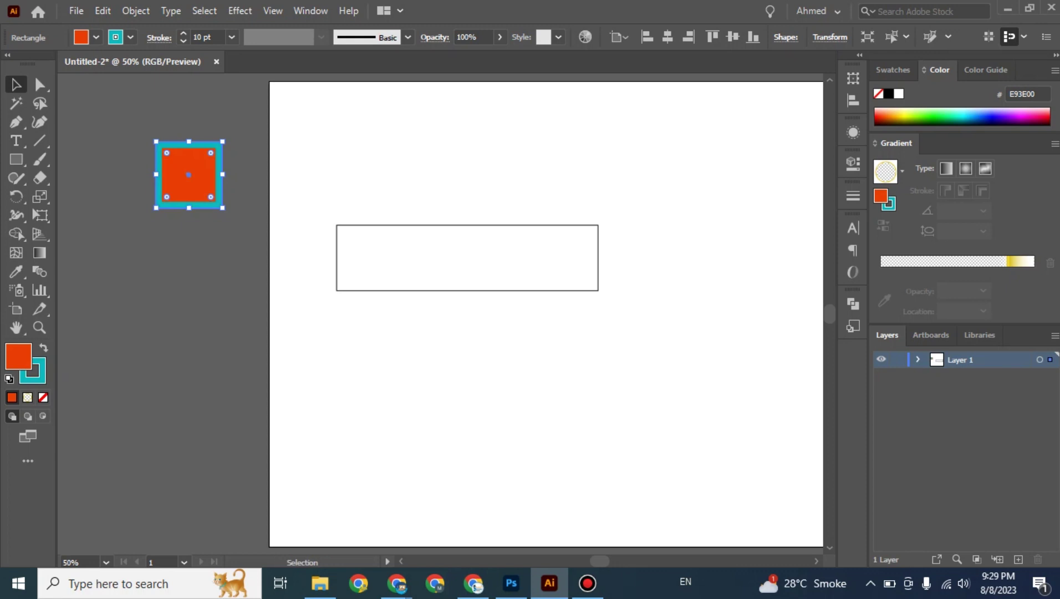
pyautogui.hotkey('shift', 'x')
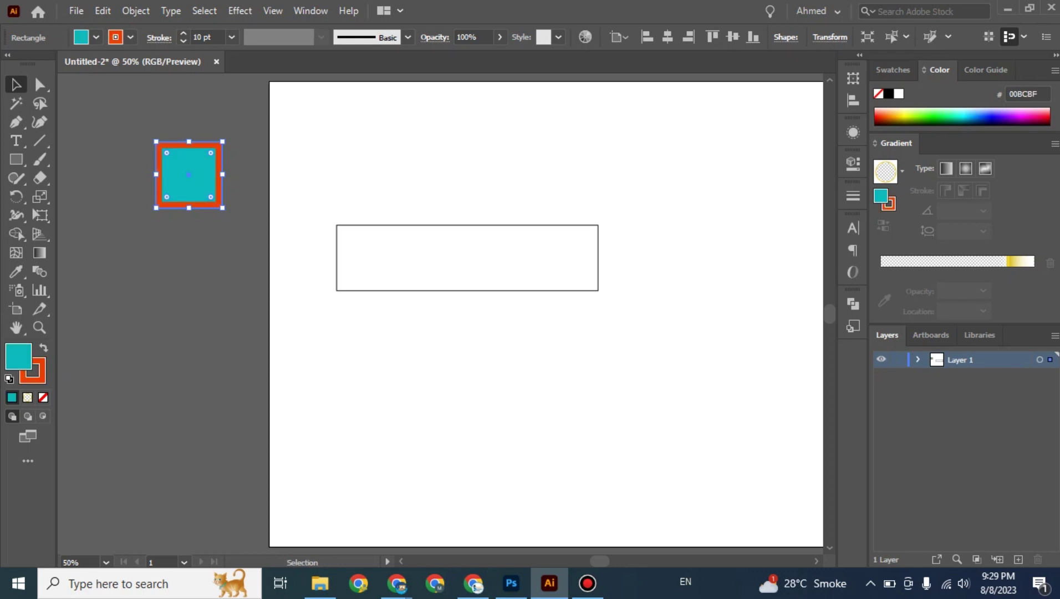
pyautogui.hotkey('ctrl', 'shift', 'a')
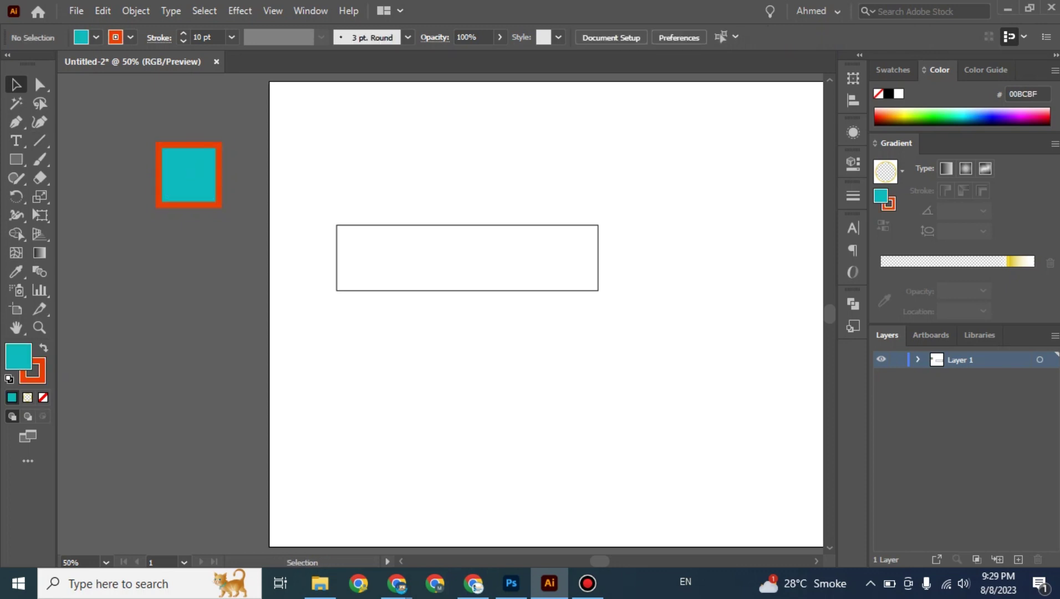
# Step: Select the small square and remove its stroke
pyautogui.moveTo(397, 583)
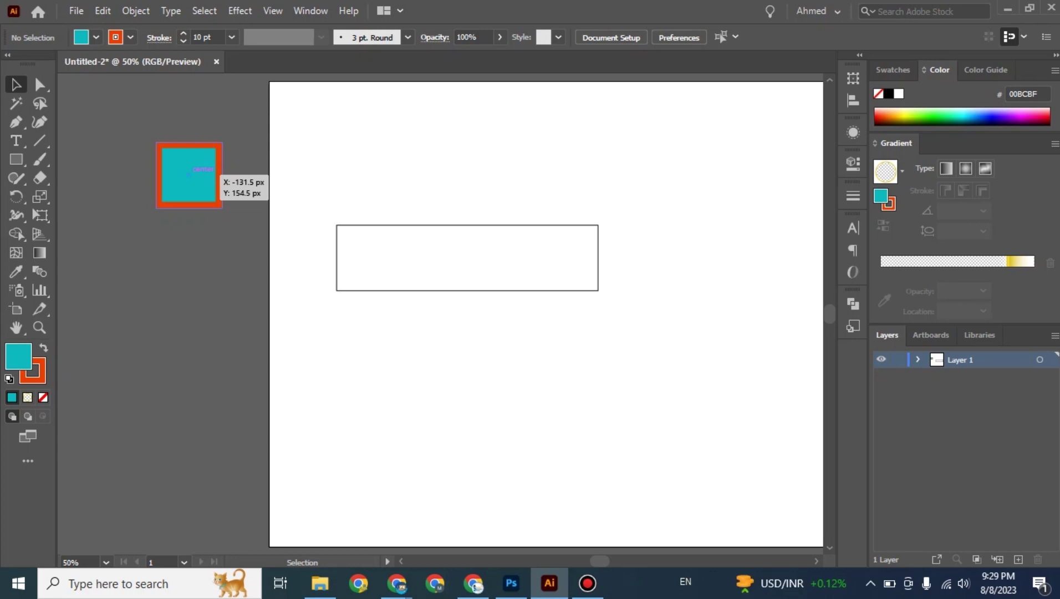
pyautogui.click(189, 174)
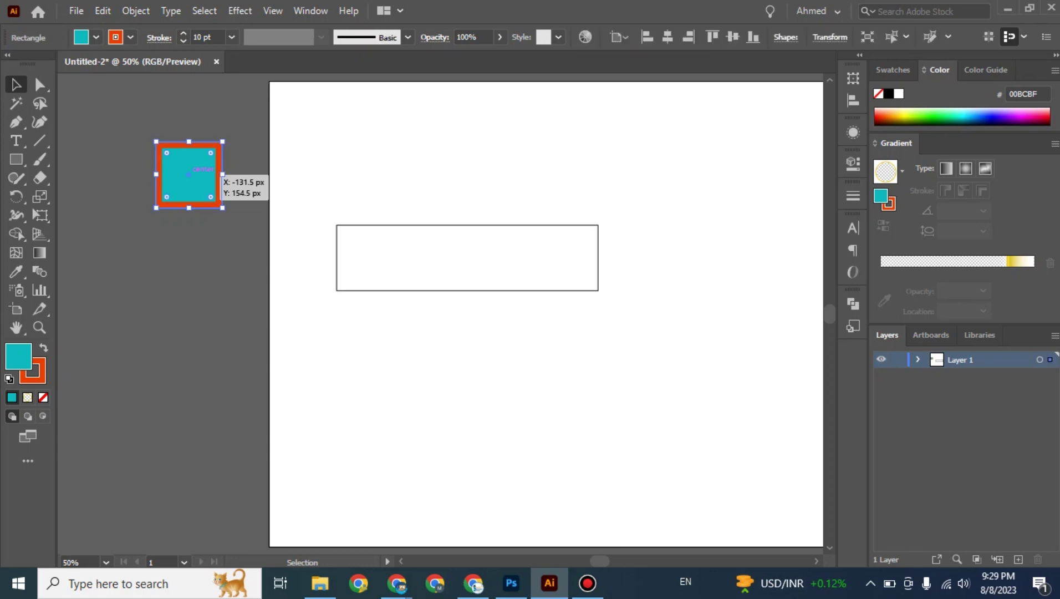
pyautogui.click(39, 378)
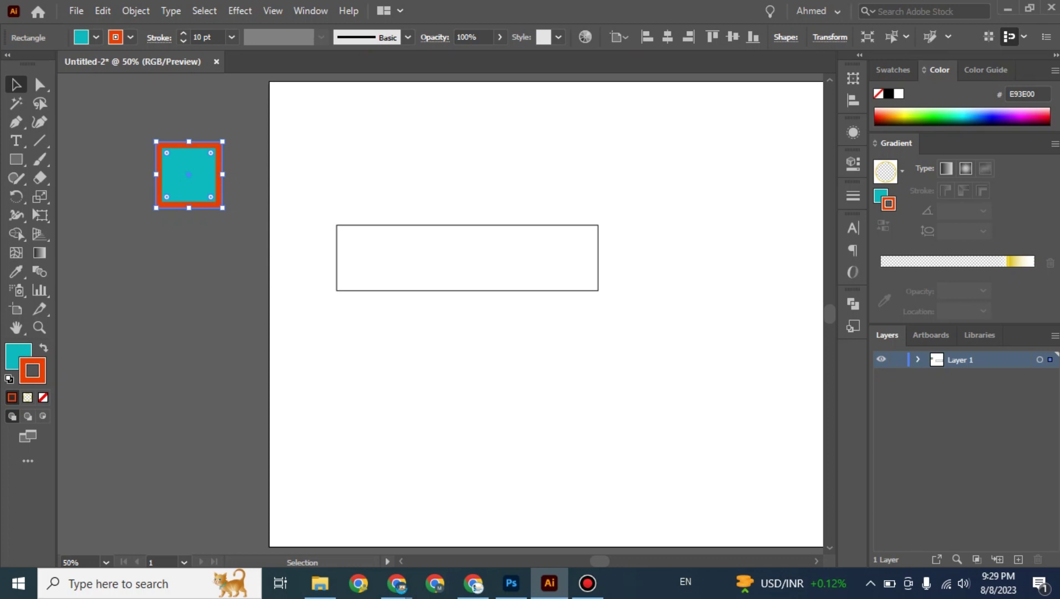
pyautogui.click(43, 397)
# Step: Fill the small square with near-black 000202 and move it onto the artboard above the wide rectangle
pyautogui.click(16, 362)
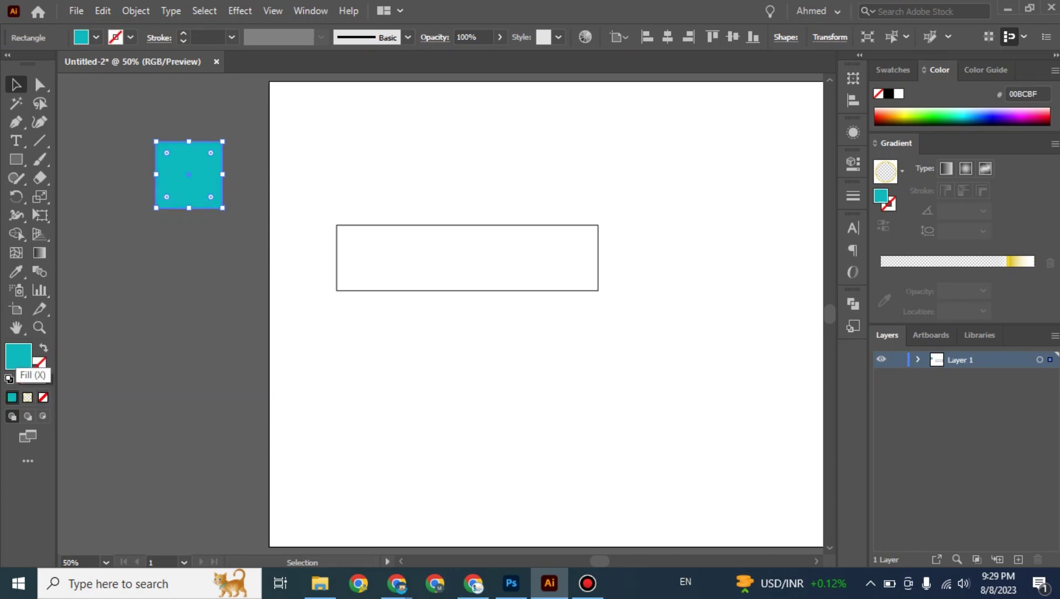
pyautogui.doubleClick(18, 356)
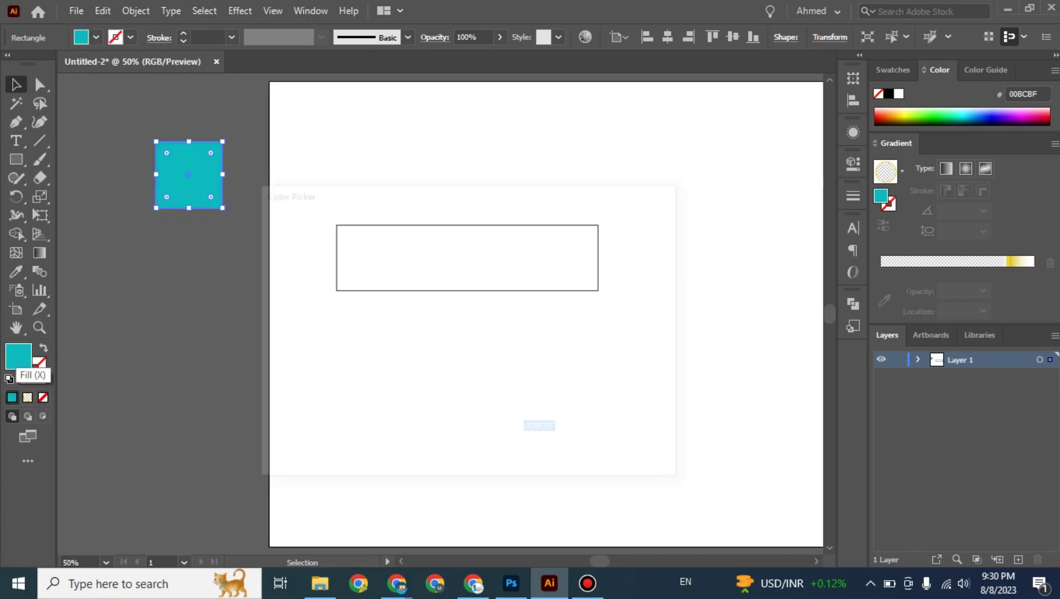
pyautogui.write('000202')
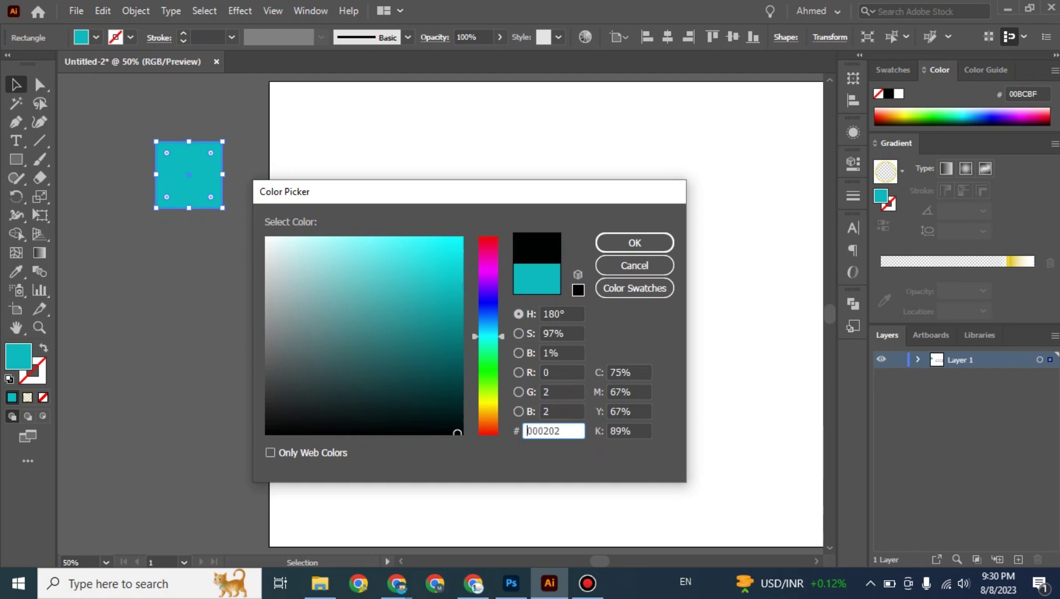
pyautogui.click(635, 243)
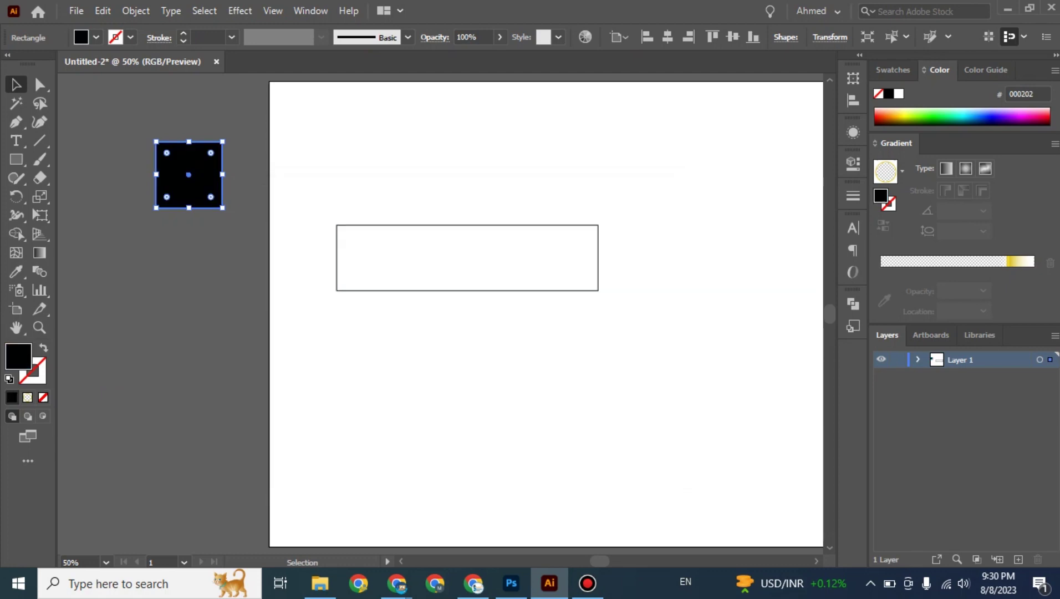
pyautogui.moveTo(189, 175); pyautogui.dragTo(397, 175)
pyautogui.hotkey('ctrl', 'shift', 'a')
# Step: Give the wide rectangle a black fill with no stroke and move it slightly down
pyautogui.click(468, 258)
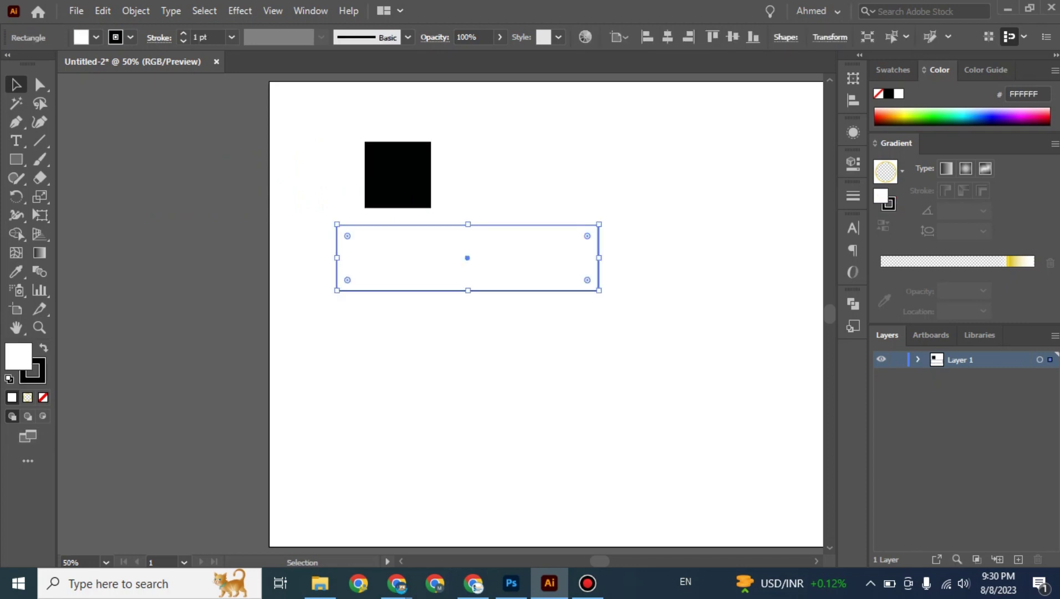
pyautogui.hotkey('shift', 'x')
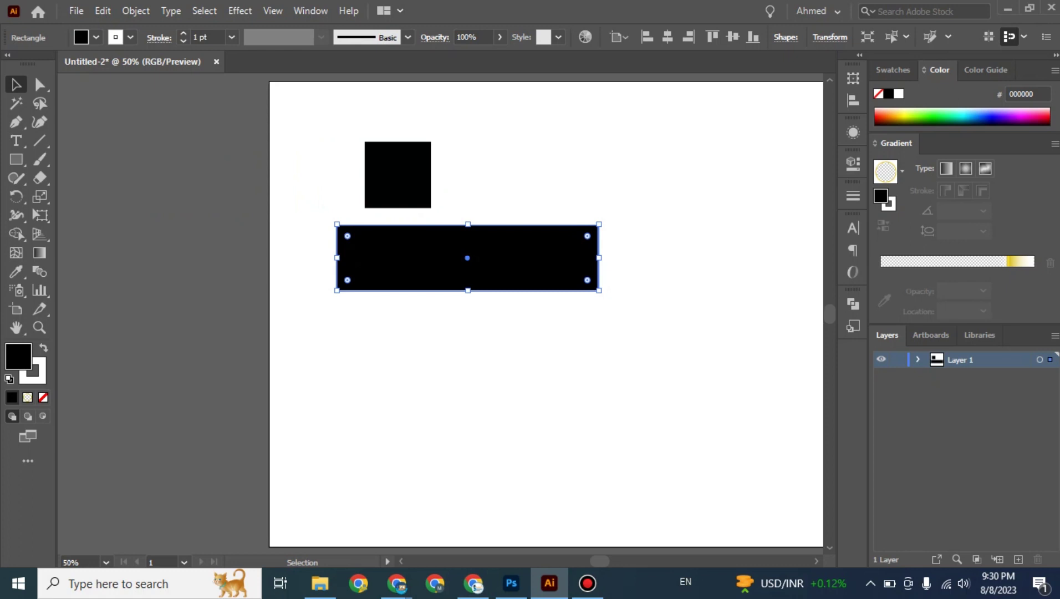
pyautogui.press('x')
pyautogui.press('/')
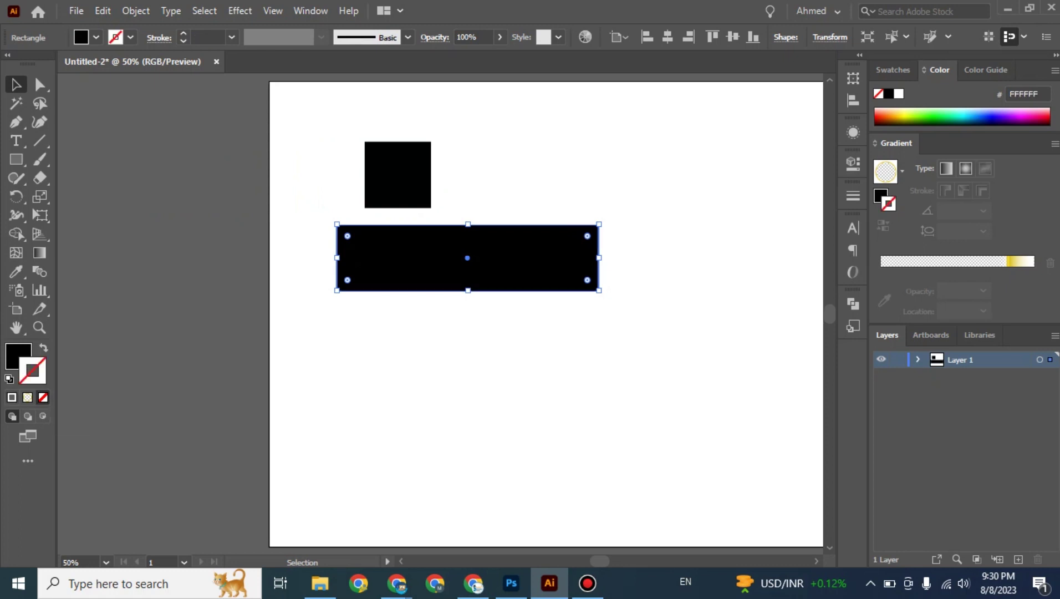
pyautogui.hotkey('ctrl', 'shift', 'a')
pyautogui.moveTo(467, 258)
pyautogui.mouseDown()
pyautogui.moveTo(497, 253)
pyautogui.moveTo(467, 267)
pyautogui.mouseUp()
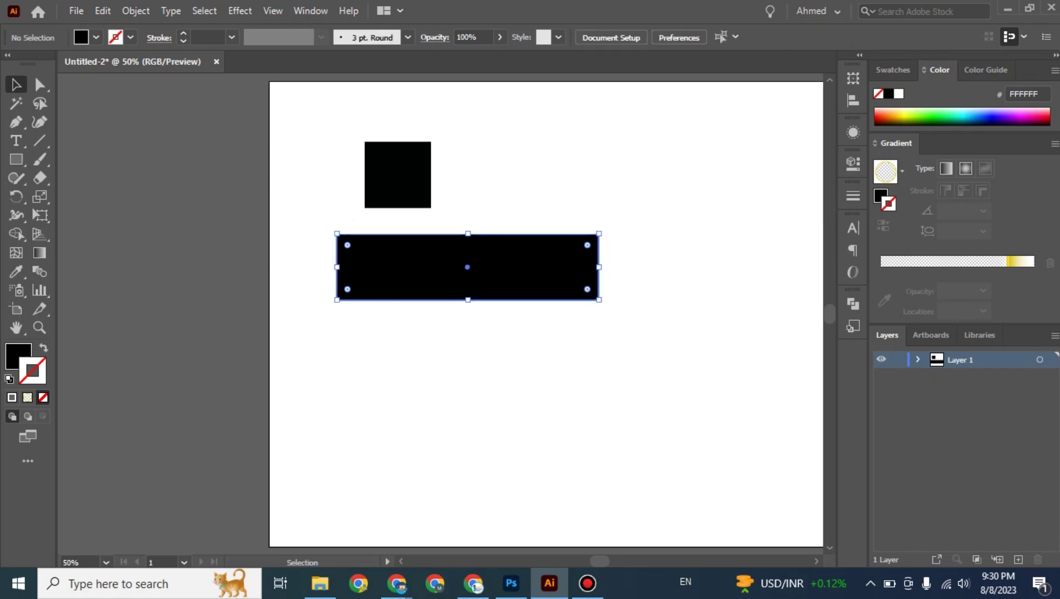
pyautogui.hotkey('ctrl', 'shift', 'a')
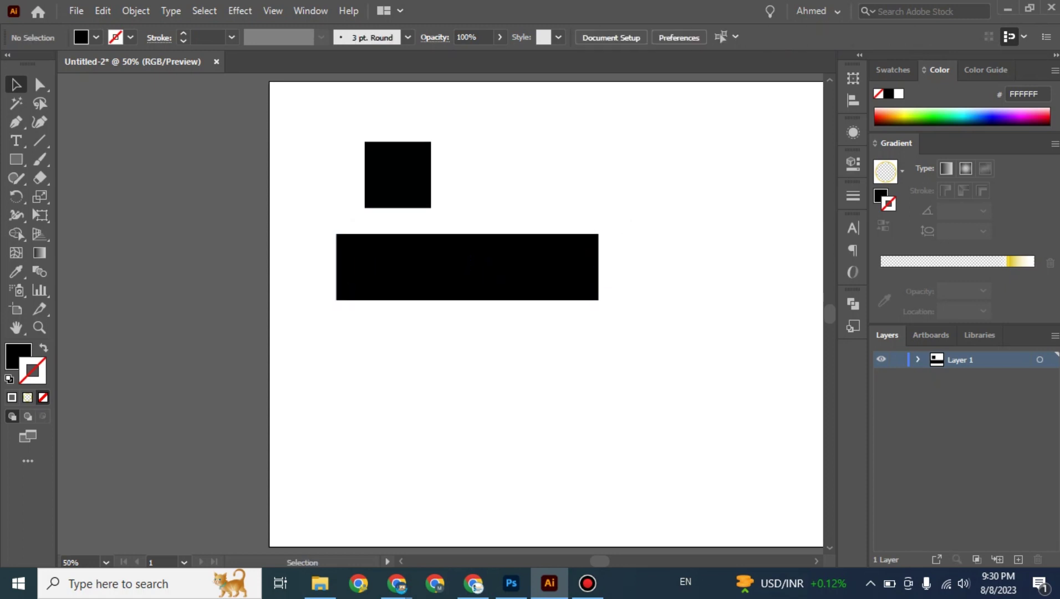
# Step: Display the Align options for arranging and distributing objects
pyautogui.hotkey('ctrl', '-')
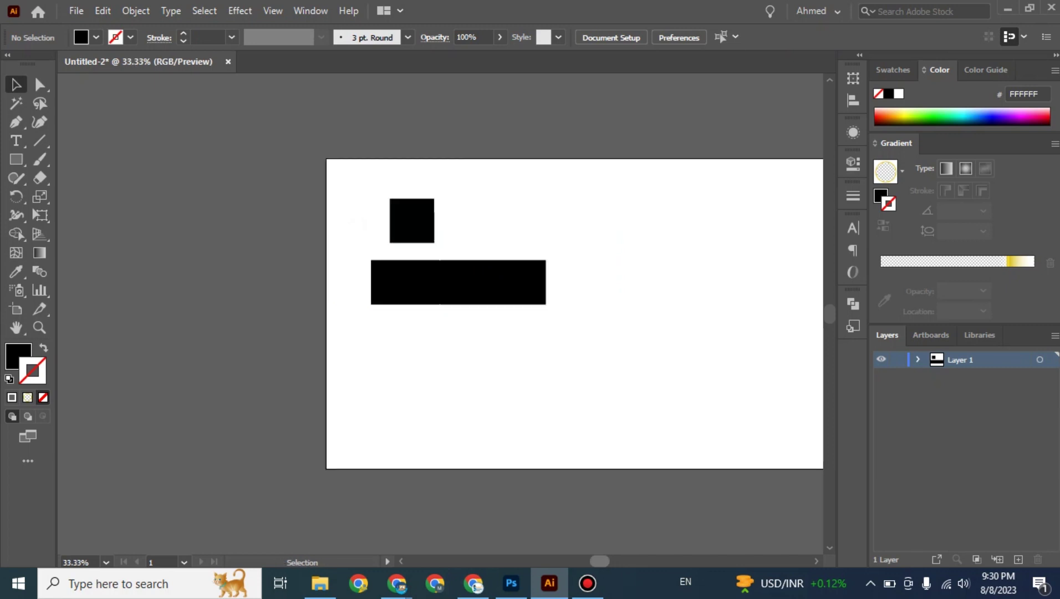
pyautogui.hscroll(3, 549, 313)
pyautogui.hotkey('ctrl', '+')
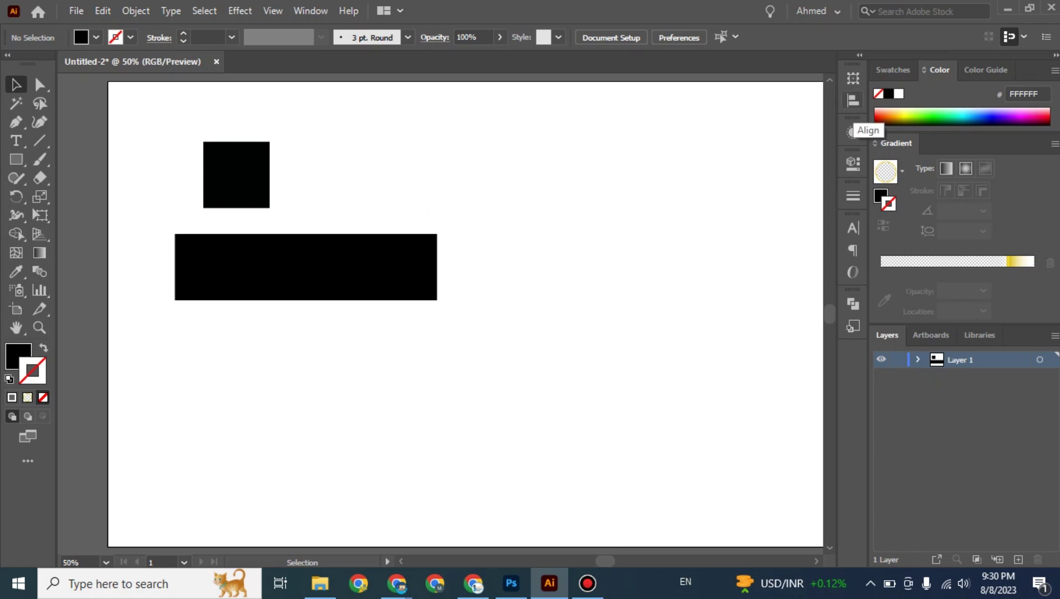
pyautogui.click(854, 100)
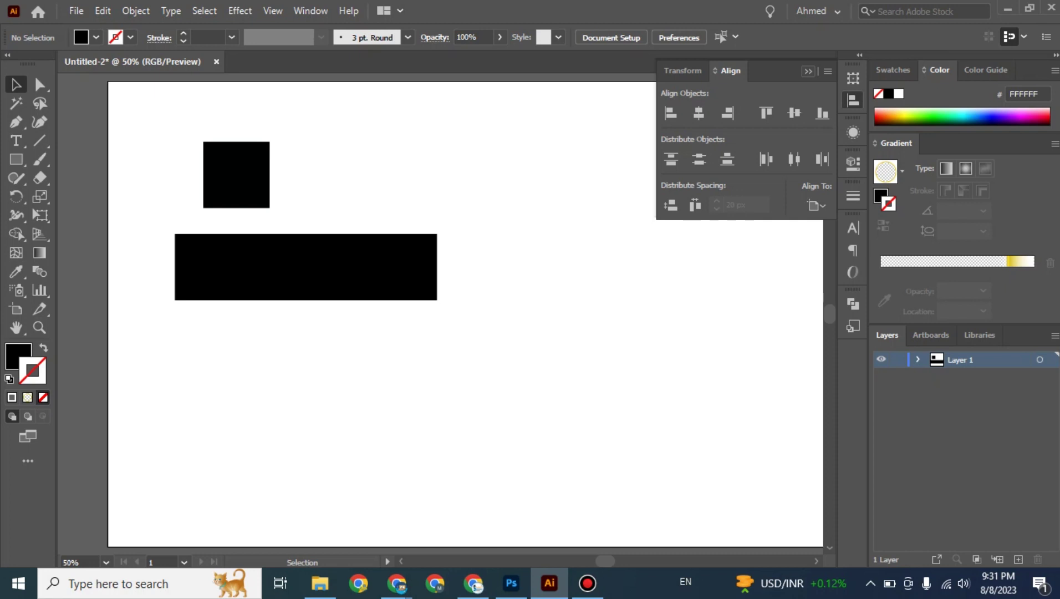
pyautogui.click(808, 71)
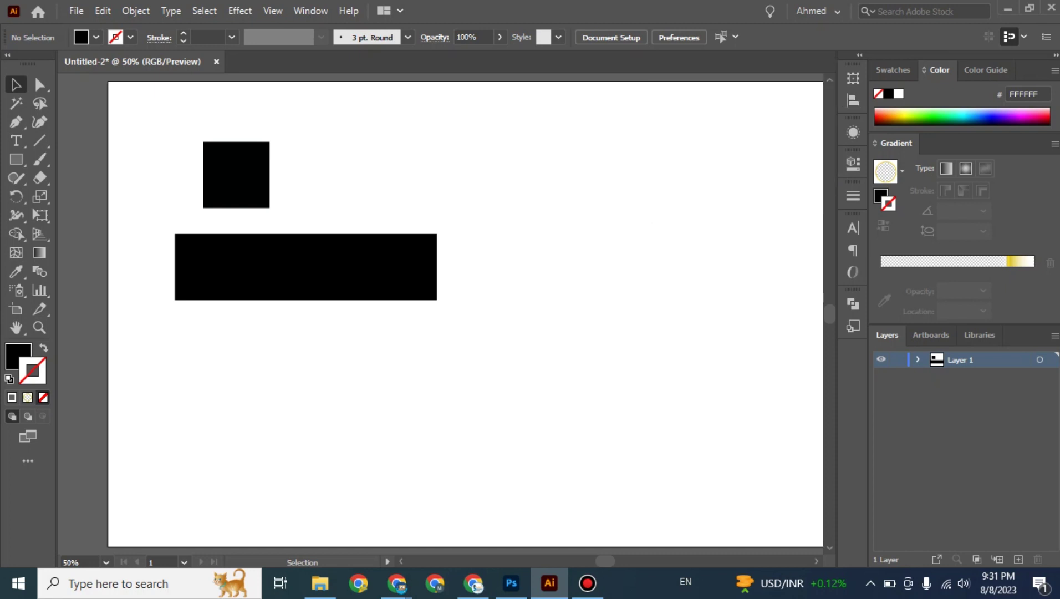
pyautogui.click(310, 10)
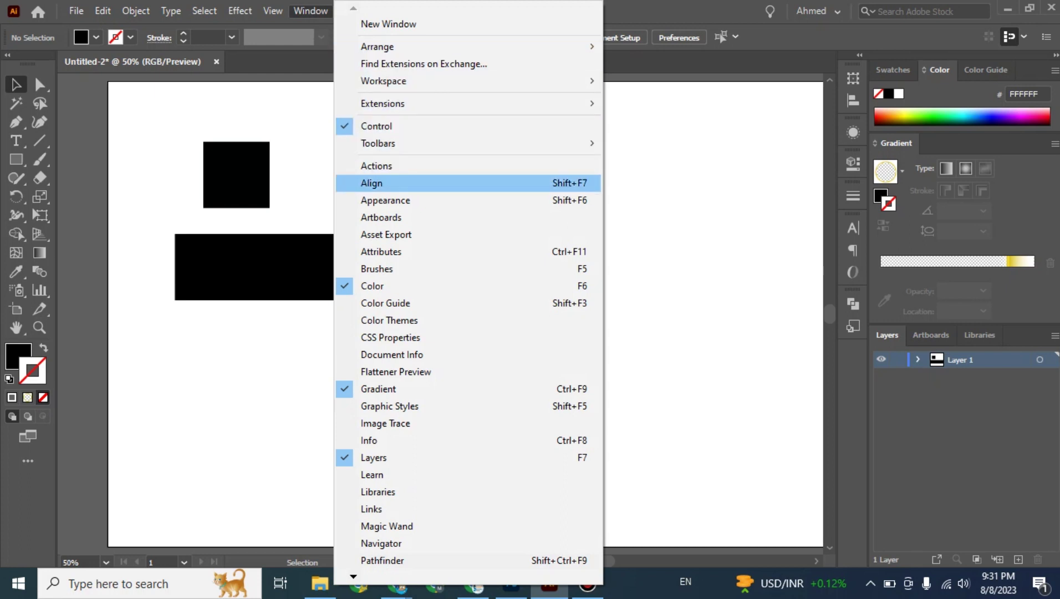
pyautogui.click(372, 183)
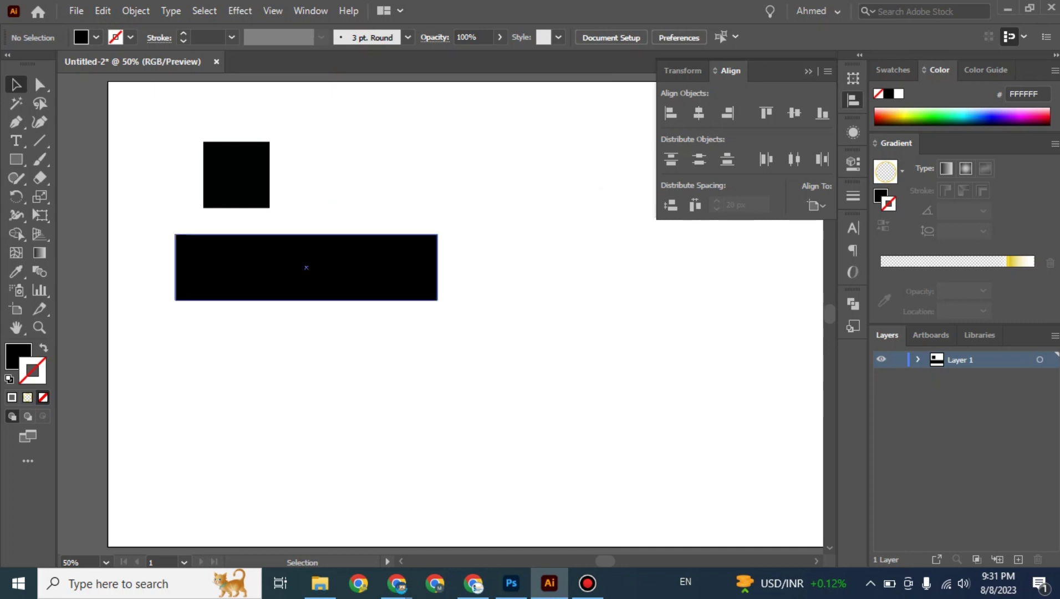
# Step: Move the wide rectangle down and to the right, and place the small square above it near its middle
pyautogui.moveTo(386, 246); pyautogui.dragTo(432, 299)
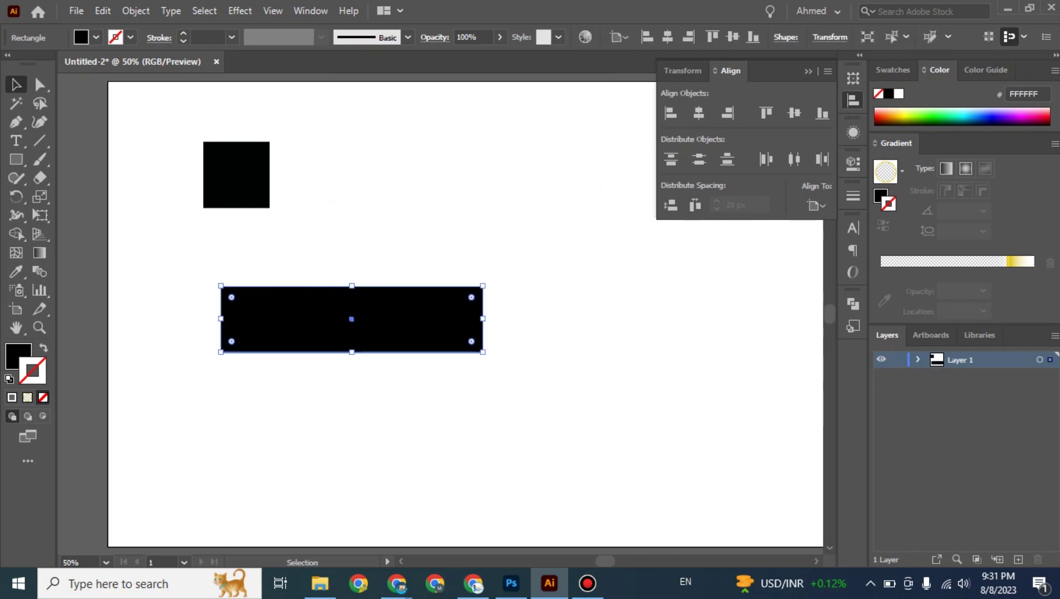
pyautogui.hotkey('ctrl', 'shift', 'a')
pyautogui.moveTo(237, 175); pyautogui.dragTo(332, 237)
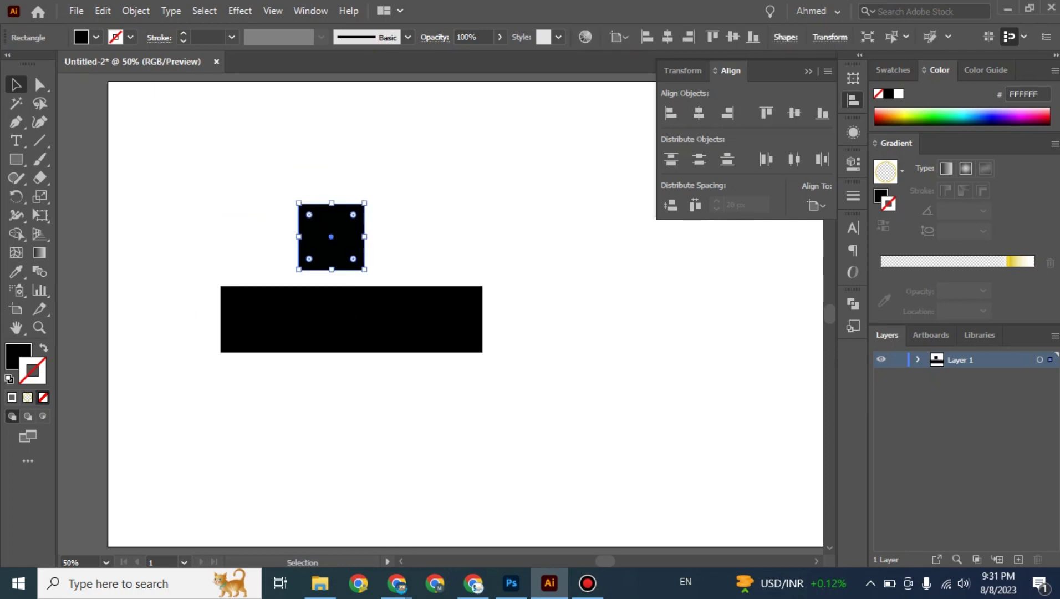
pyautogui.hotkey('ctrl', 'shift', 'a')
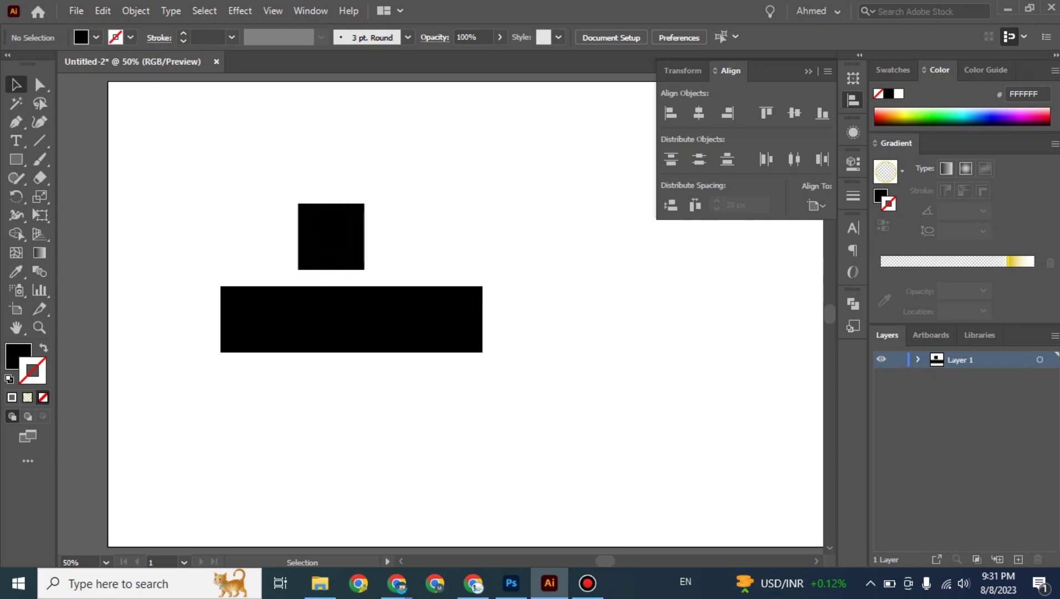
pyautogui.moveTo(352, 318); pyautogui.dragTo(352, 331)
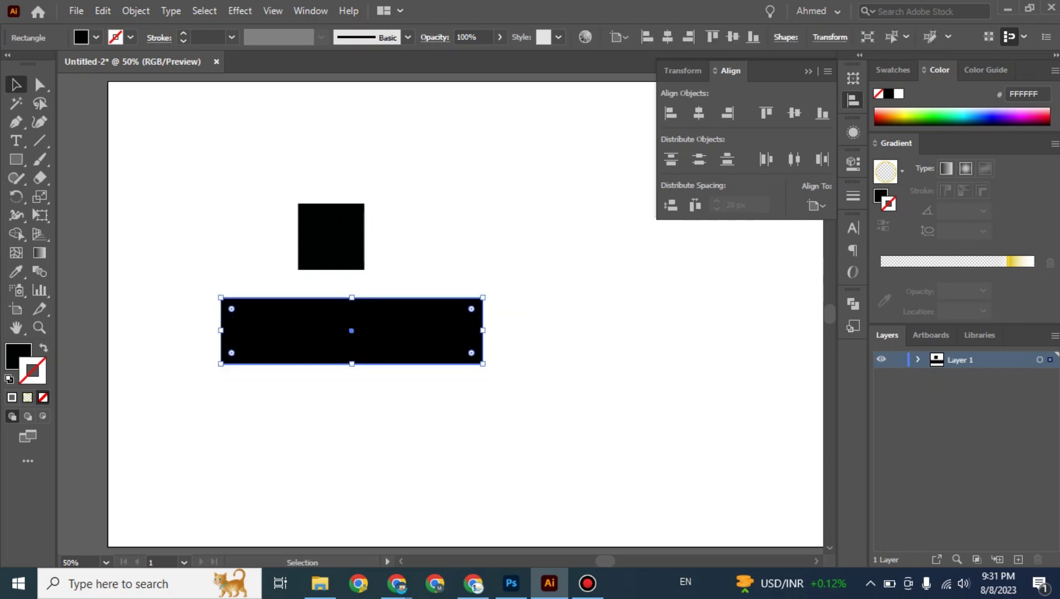
# Step: Move the small square slightly down and to the right, closer to the wide rectangle
pyautogui.moveTo(331, 239); pyautogui.dragTo(337, 254)
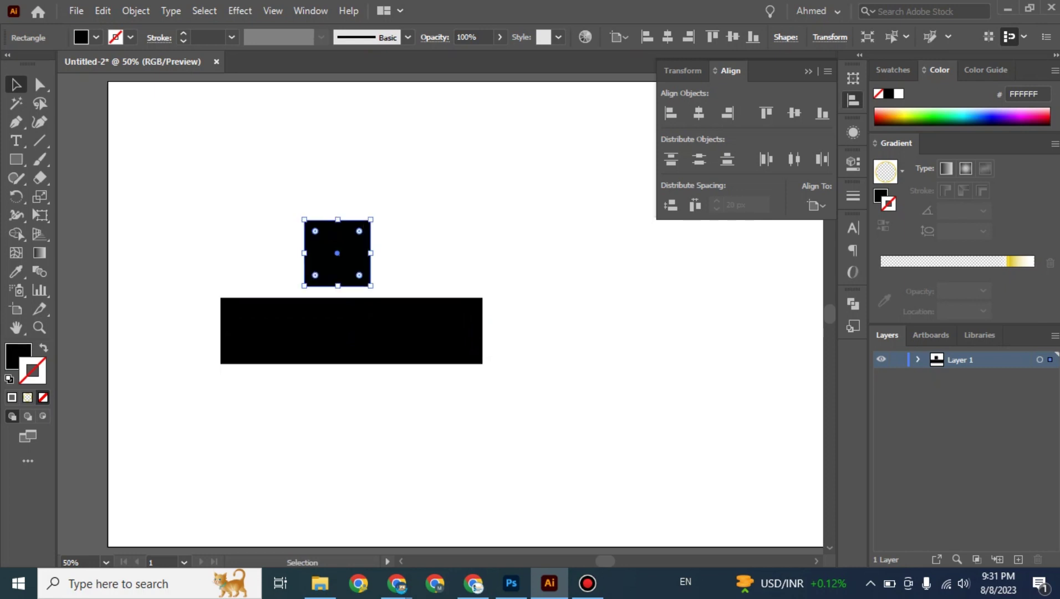
pyautogui.hotkey('ctrl', 'shift', 'a')
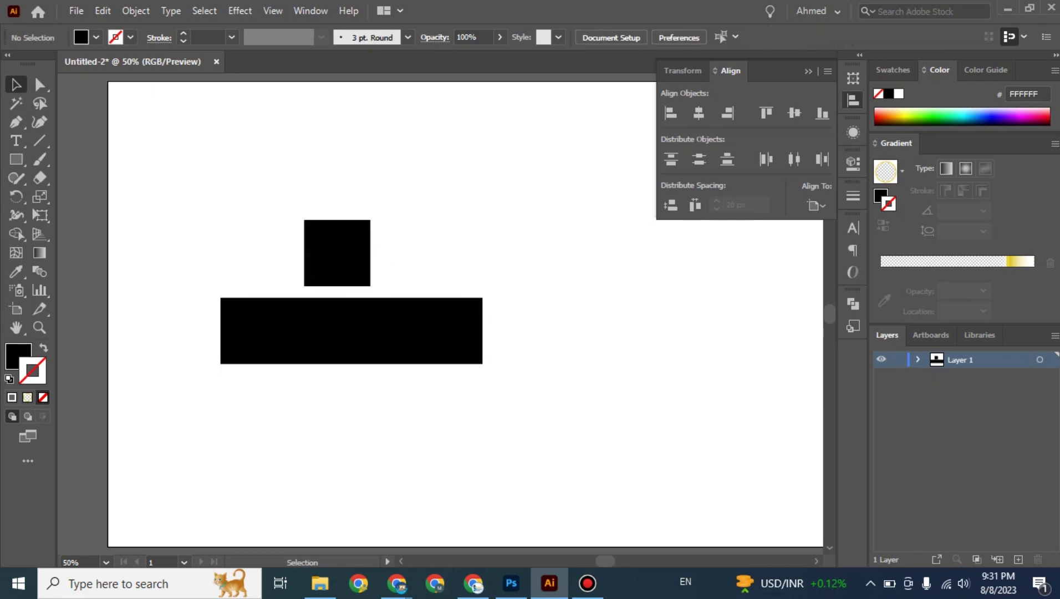
pyautogui.click(338, 253)
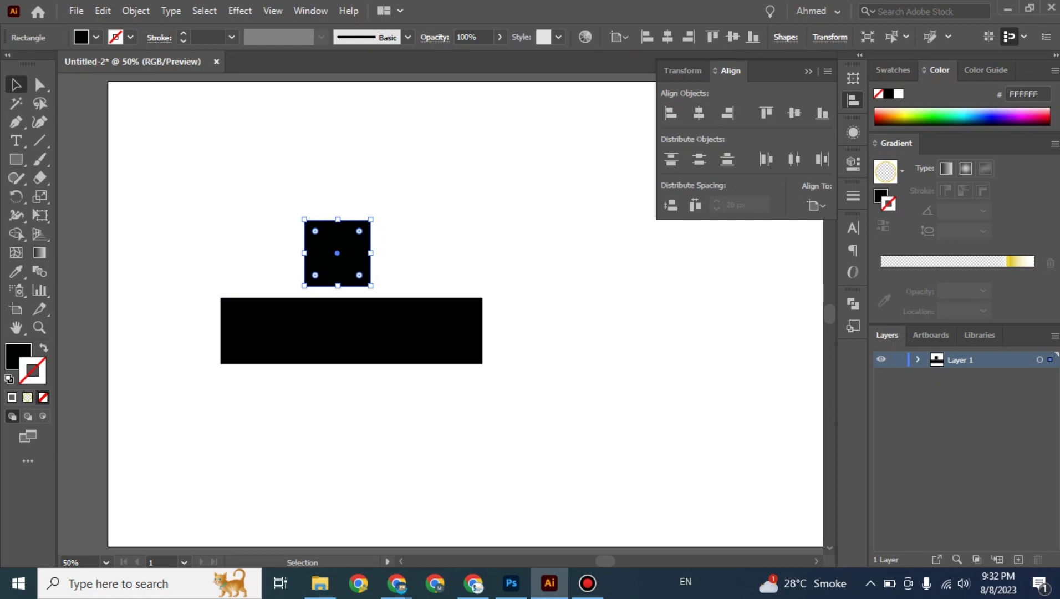
# Step: Hide the Align options, show the rulers, and place a vertical guide about 100 px from the artboard's left edge
pyautogui.press('a')
pyautogui.hotkey('ctrl', 'r')
pyautogui.press('v')
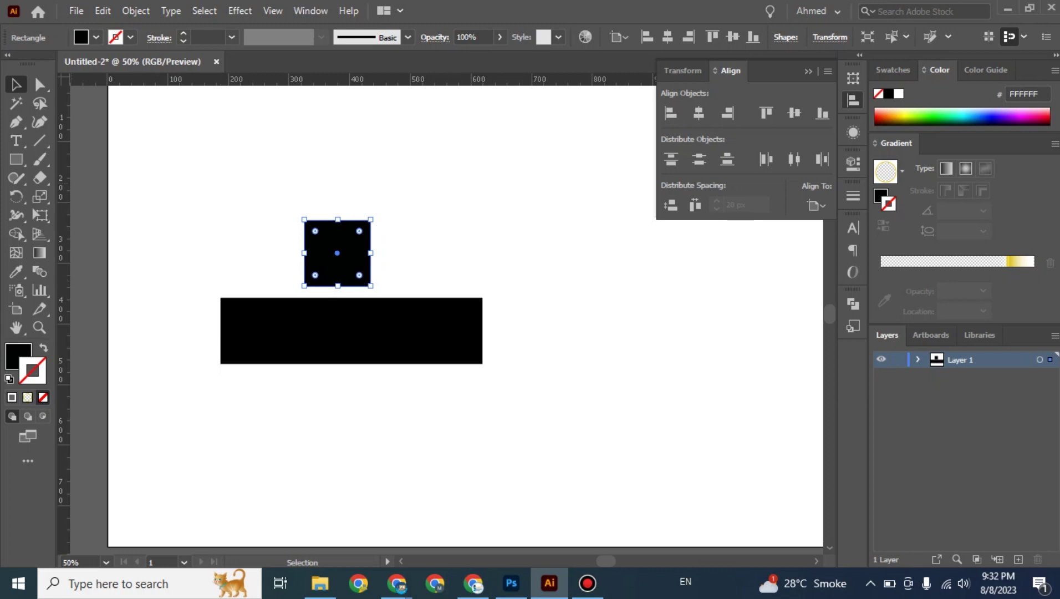
pyautogui.hotkey('ctrl', 'r')
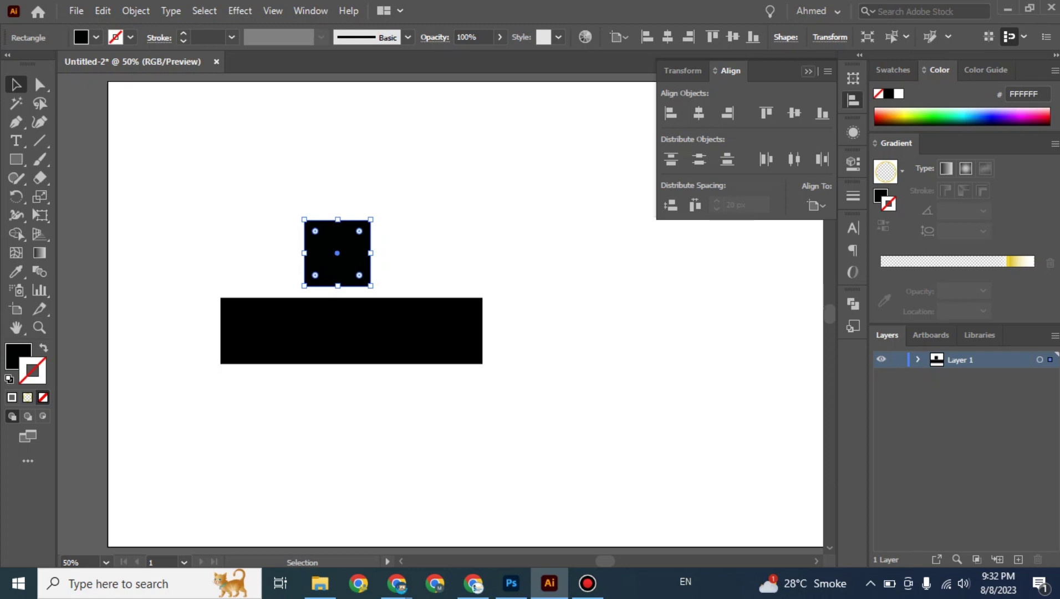
pyautogui.click(809, 71)
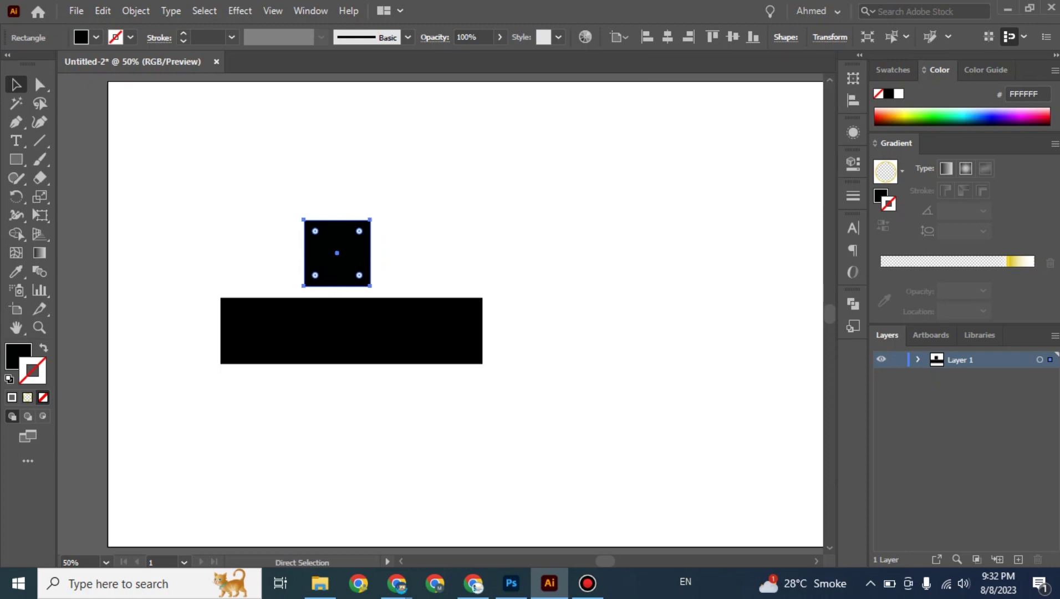
pyautogui.hotkey('ctrl', 'r')
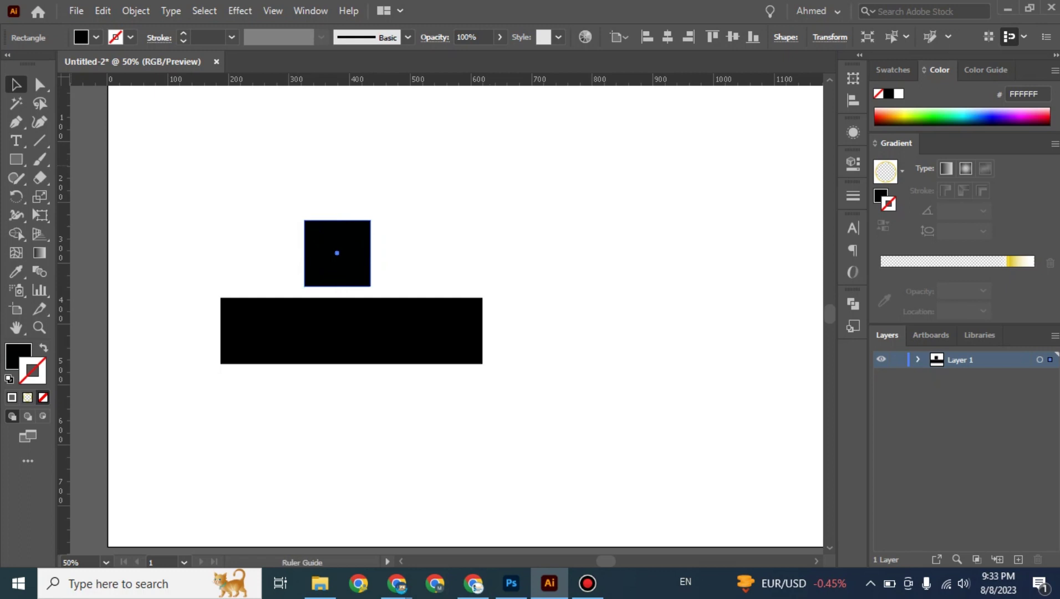
pyautogui.moveTo(111, 277); pyautogui.dragTo(167, 277)
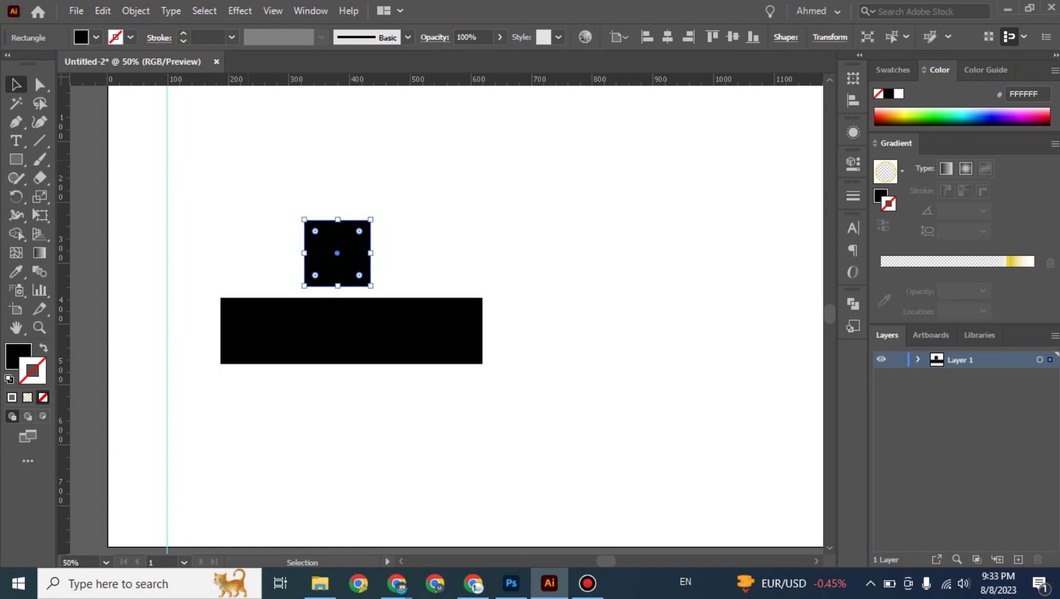
pyautogui.hotkey('ctrl', 'shift', 'a')
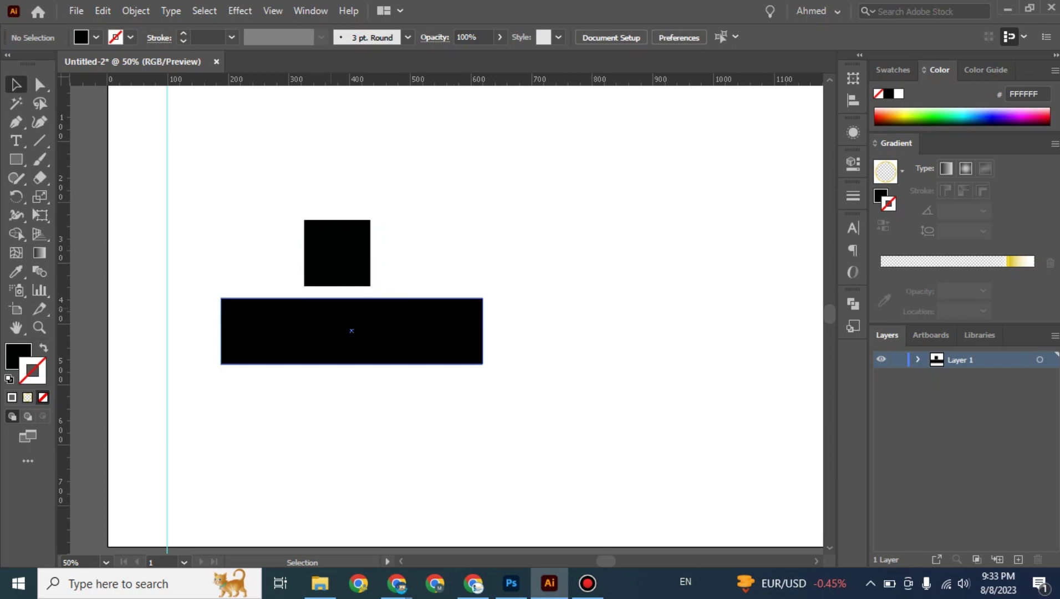
# Step: Move the small square about 130 px to the right, keeping it level with its original position
pyautogui.click(337, 253)
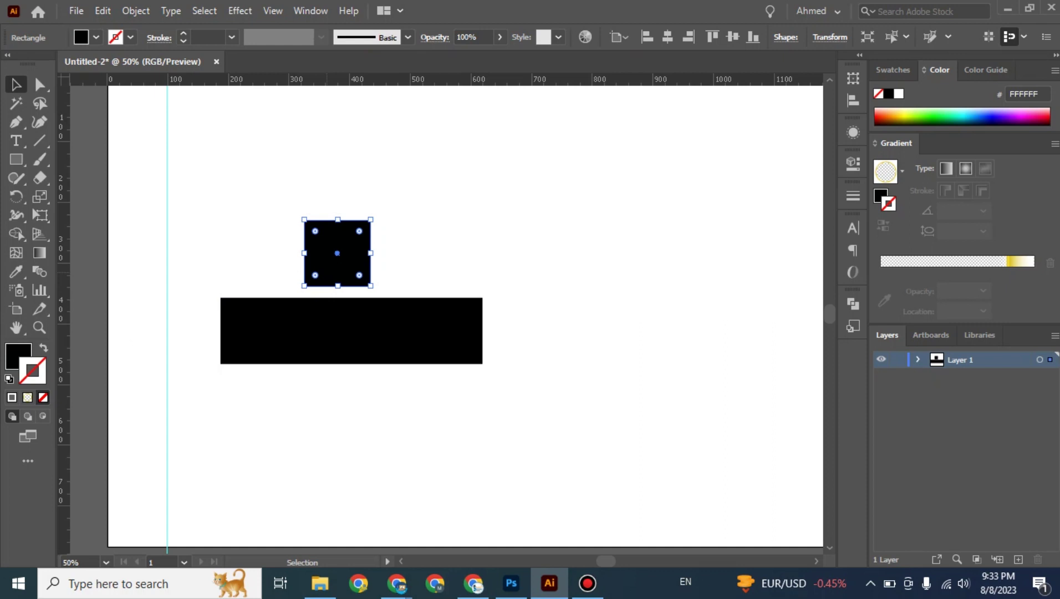
pyautogui.moveTo(337, 253); pyautogui.dragTo(370, 254)
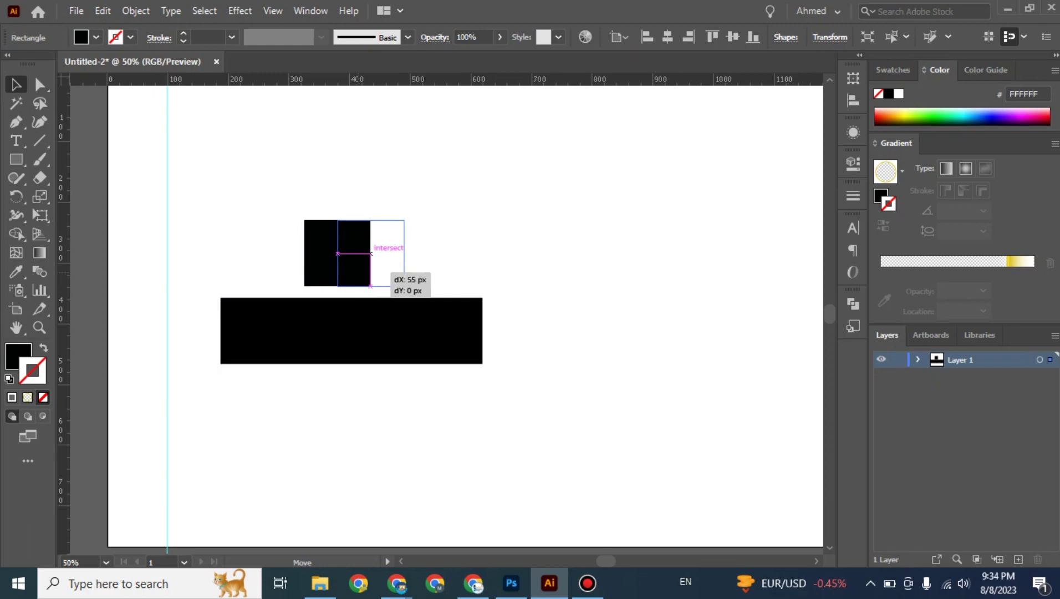
pyautogui.moveTo(371, 253); pyautogui.dragTo(408, 253)
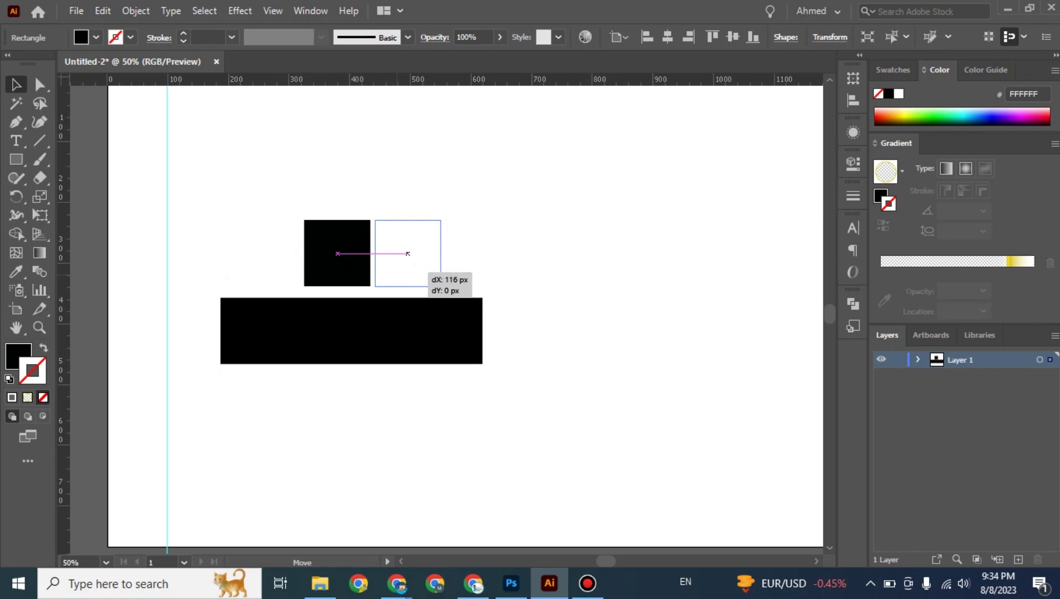
pyautogui.moveTo(408, 254); pyautogui.dragTo(416, 257)
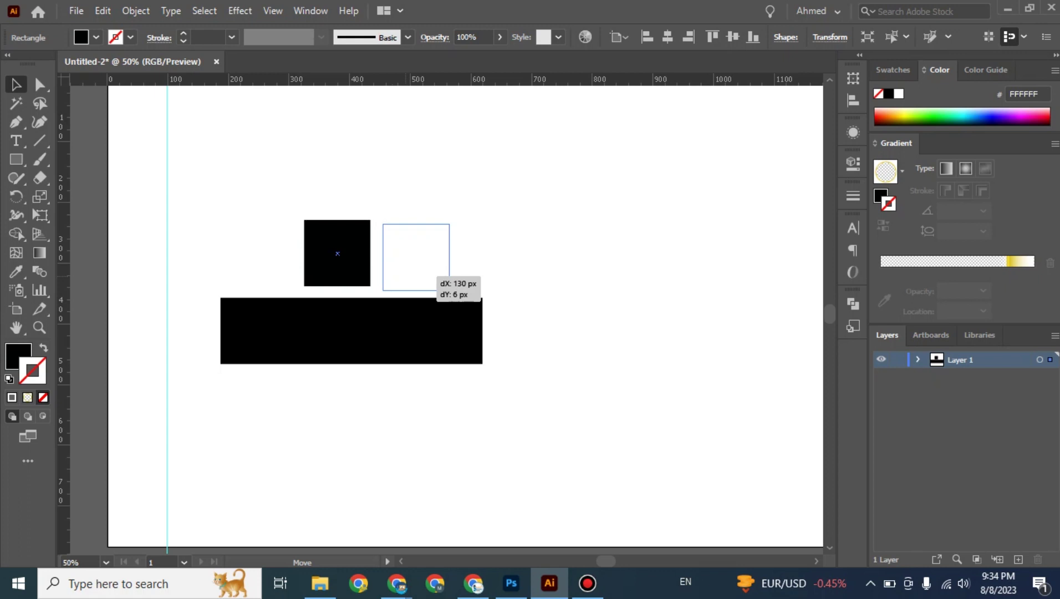
pyautogui.moveTo(435, 276); pyautogui.dragTo(435, 271)
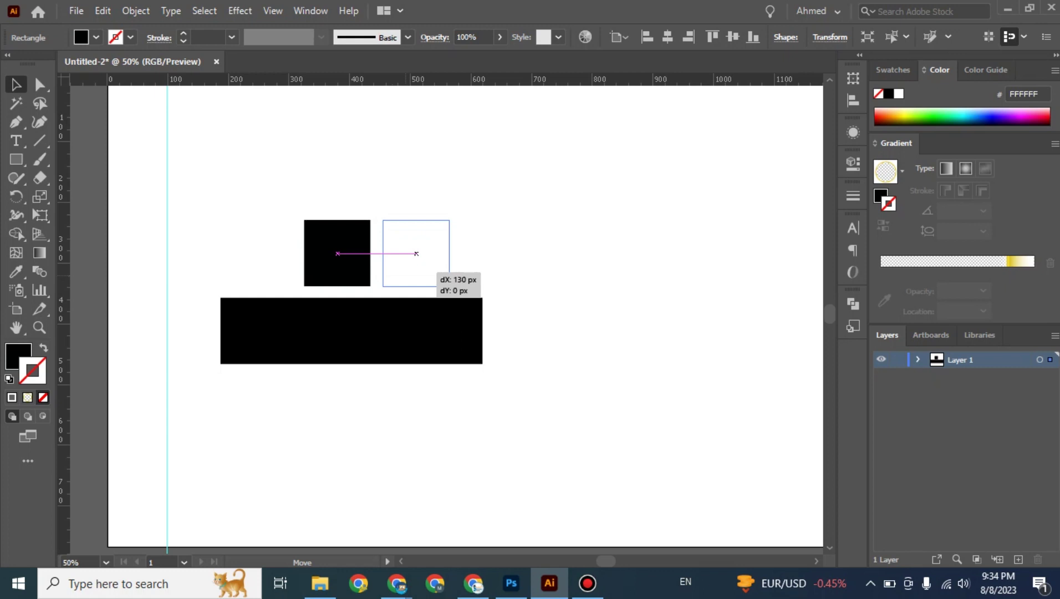
pyautogui.moveTo(417, 253); pyautogui.dragTo(408, 254)
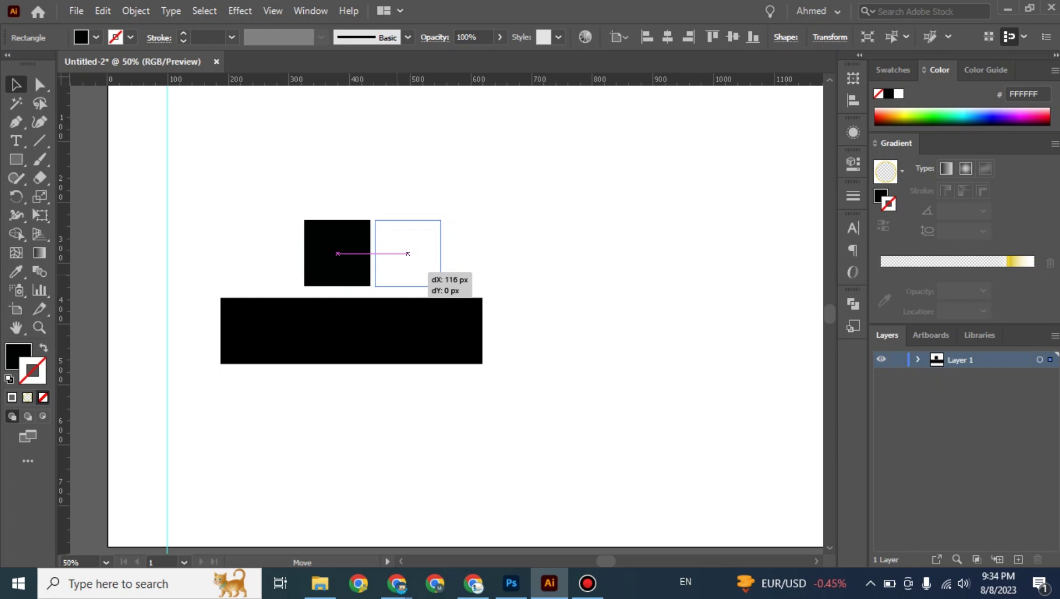
pyautogui.moveTo(408, 253); pyautogui.dragTo(425, 257)
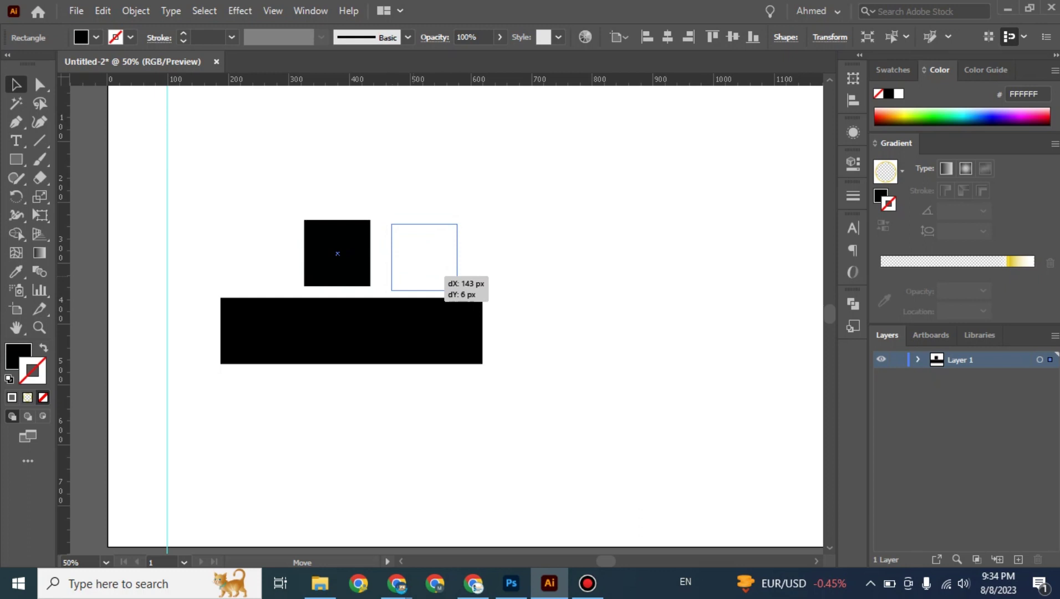
pyautogui.moveTo(438, 270); pyautogui.dragTo(428, 267)
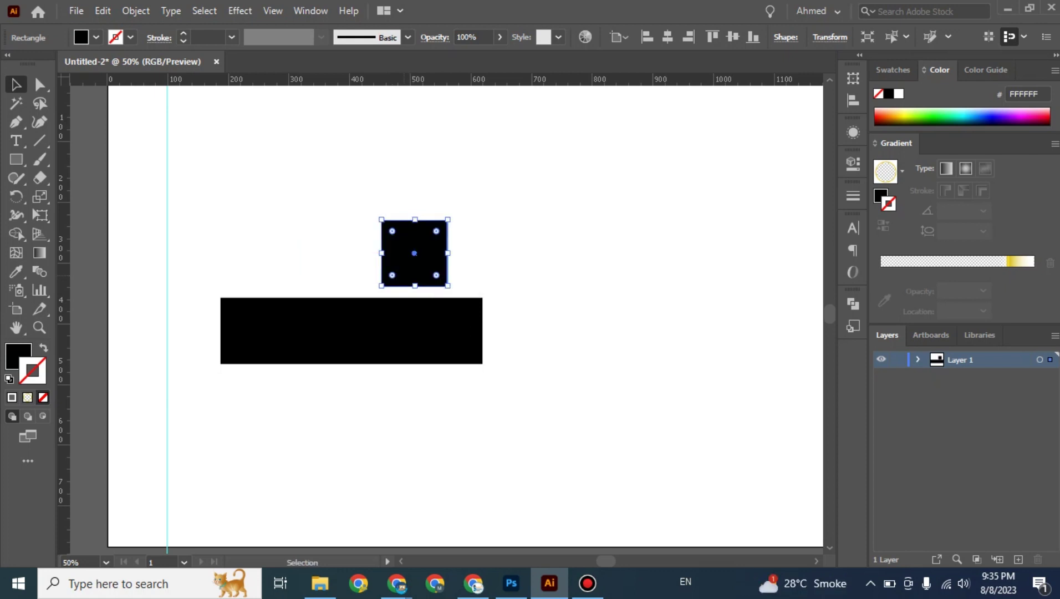
pyautogui.hotkey('ctrl', 'shift', 'a')
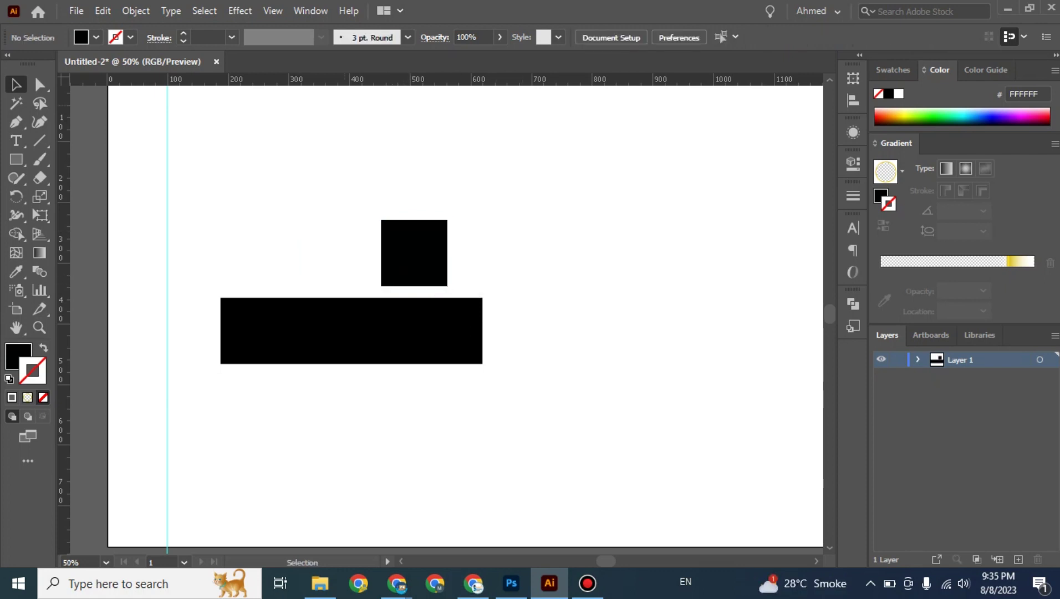
# Step: Check the Smart Guides setting and move the small square about 40 px to the left
pyautogui.click(273, 11)
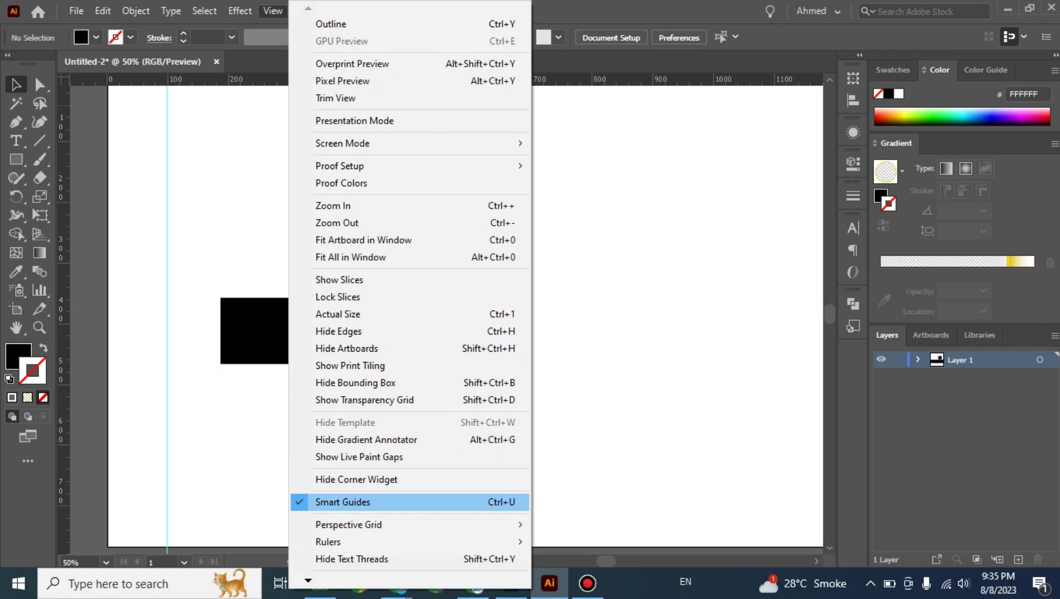
pyautogui.click(342, 501)
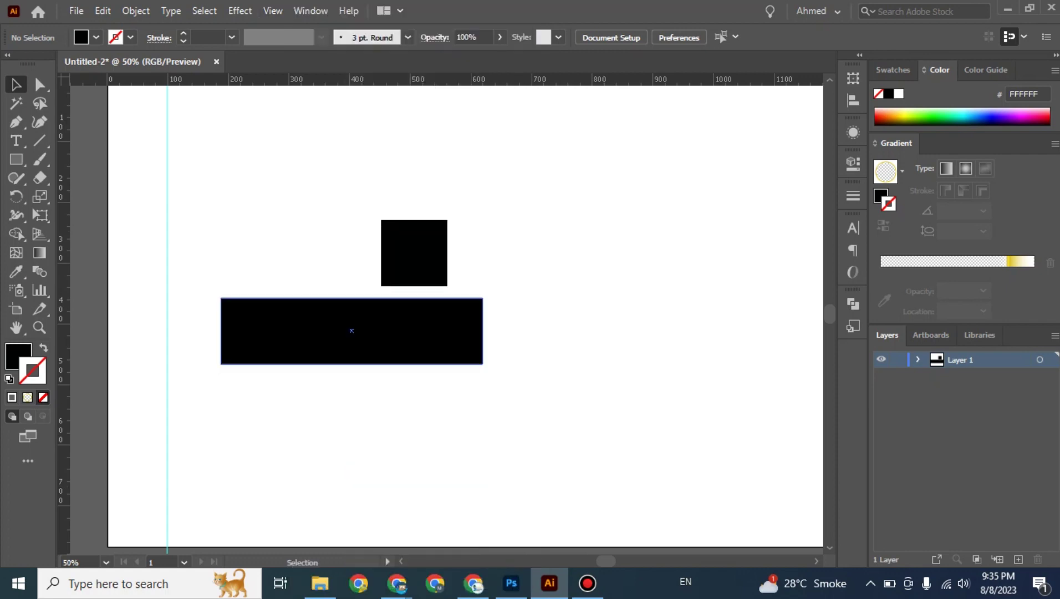
pyautogui.moveTo(415, 253); pyautogui.dragTo(392, 253)
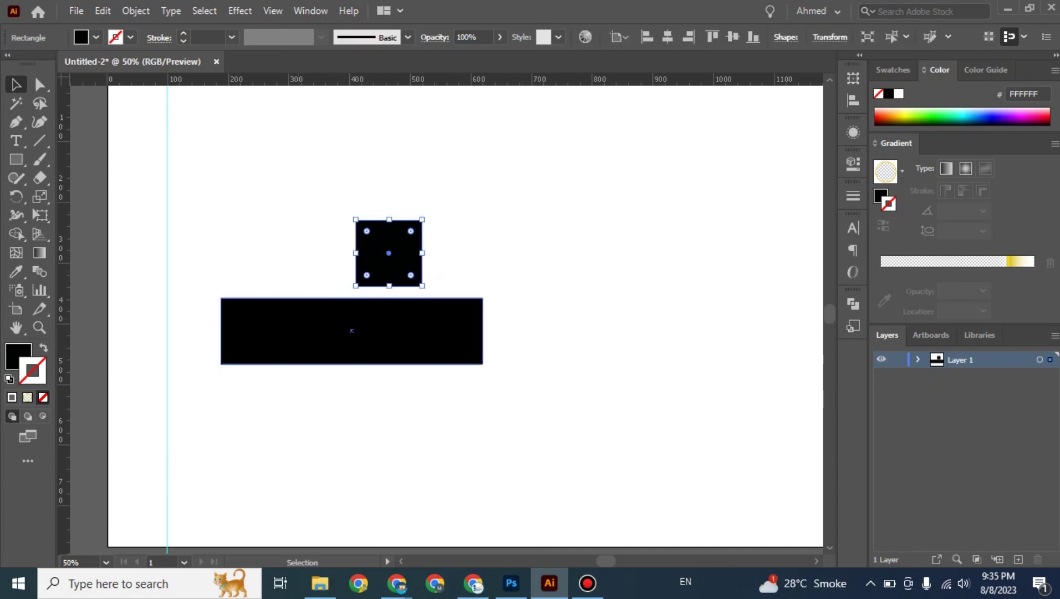
pyautogui.click(352, 331)
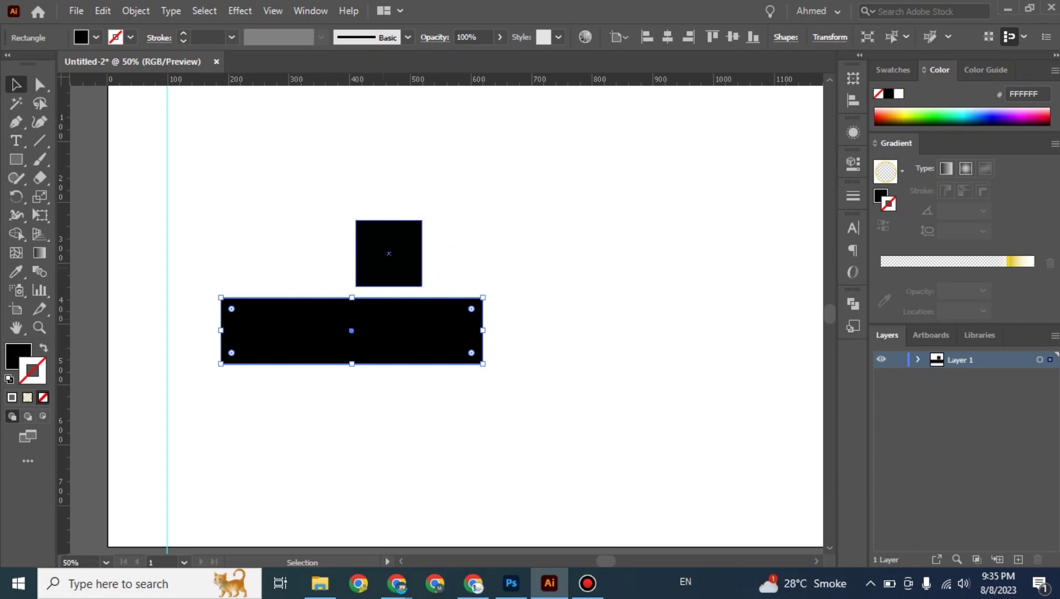
# Step: Move the small square left until its left edge snaps in line with the wide rectangle's left edge
pyautogui.click(389, 254)
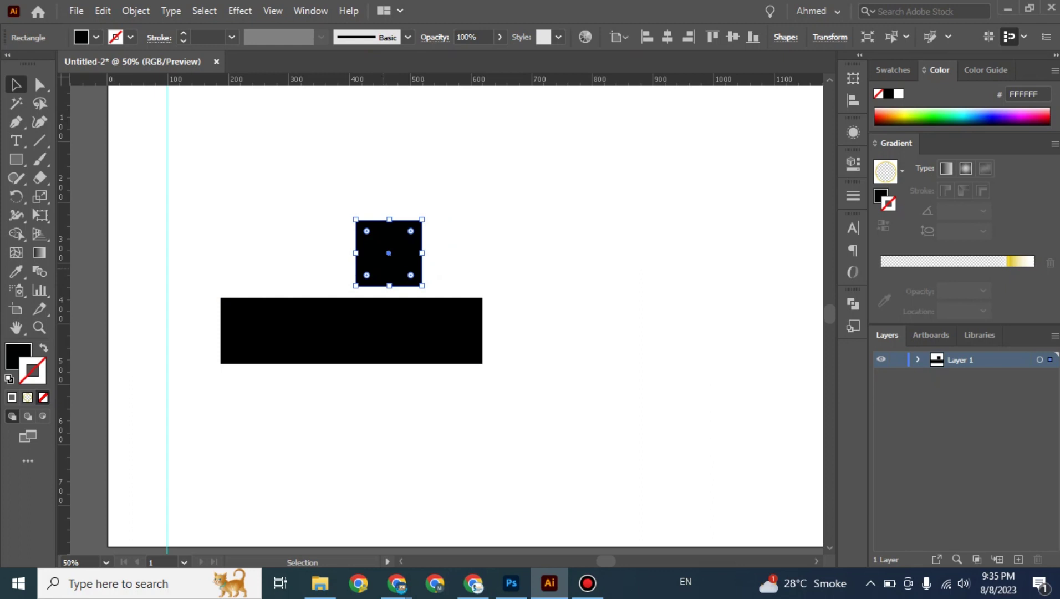
pyautogui.moveTo(389, 253); pyautogui.dragTo(221, 253)
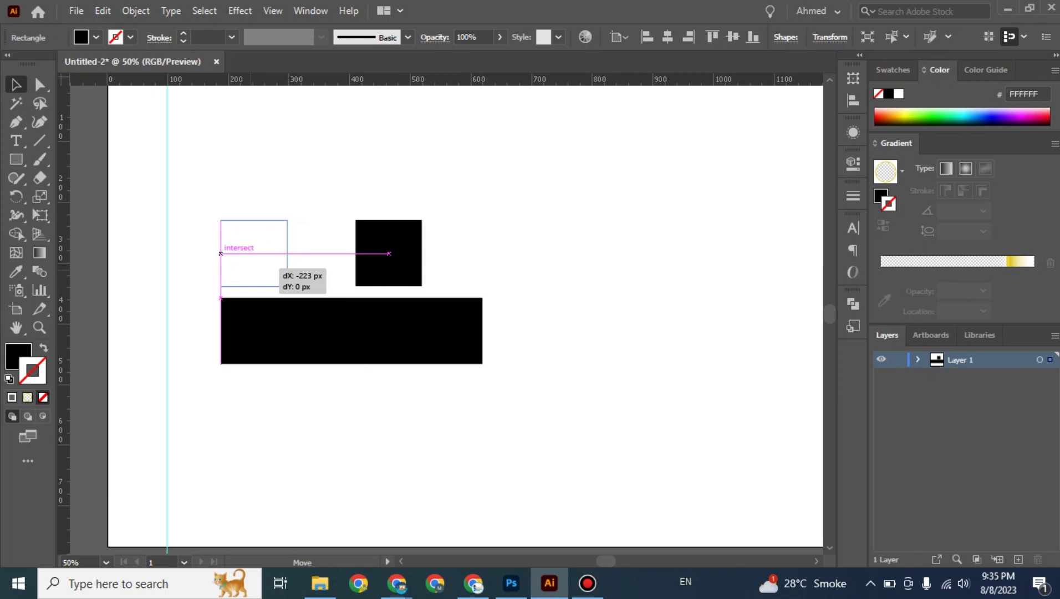
pyautogui.moveTo(220, 254); pyautogui.dragTo(221, 254)
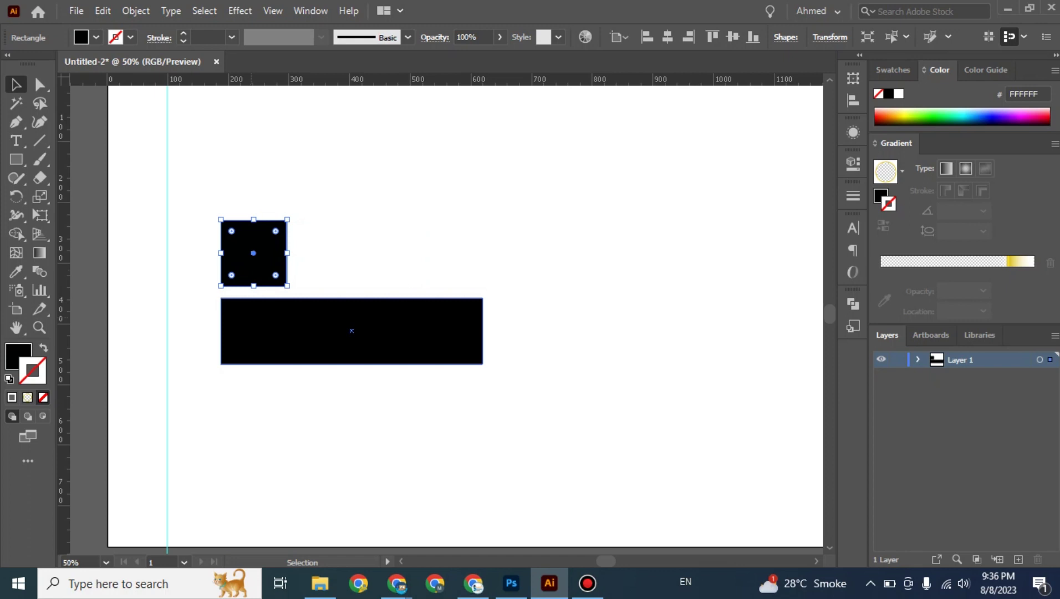
# Step: Nudge the small square 2 px to the right, slightly off the wide rectangle's left edge
pyautogui.hotkey('ctrl', '=')
pyautogui.hotkey('ctrl', '=')
pyautogui.hotkey('ctrl', '=')
pyautogui.hotkey('ctrl', '=')
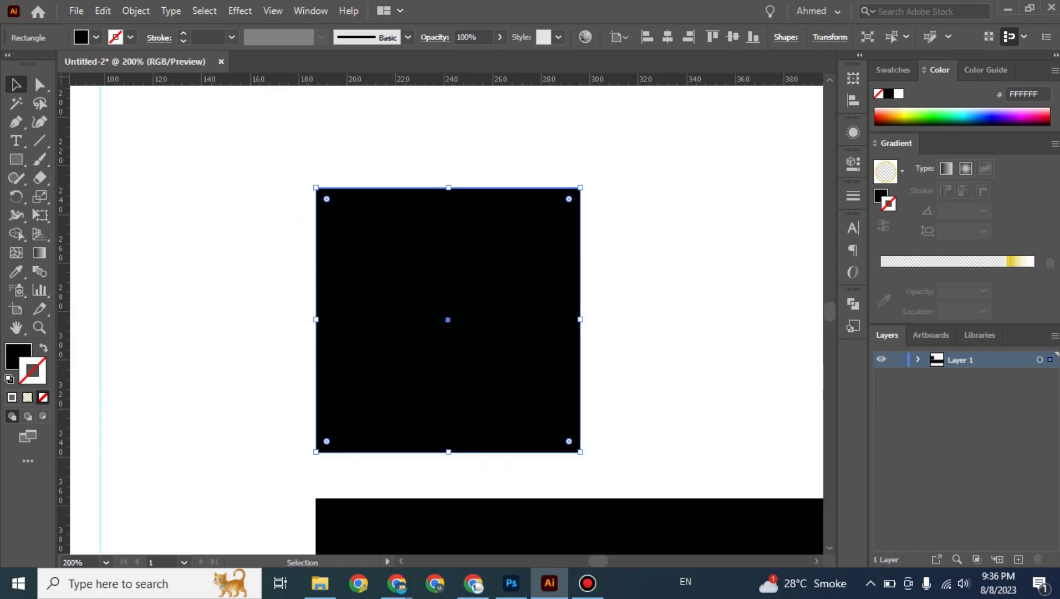
pyautogui.press('Right')
pyautogui.press('Right')
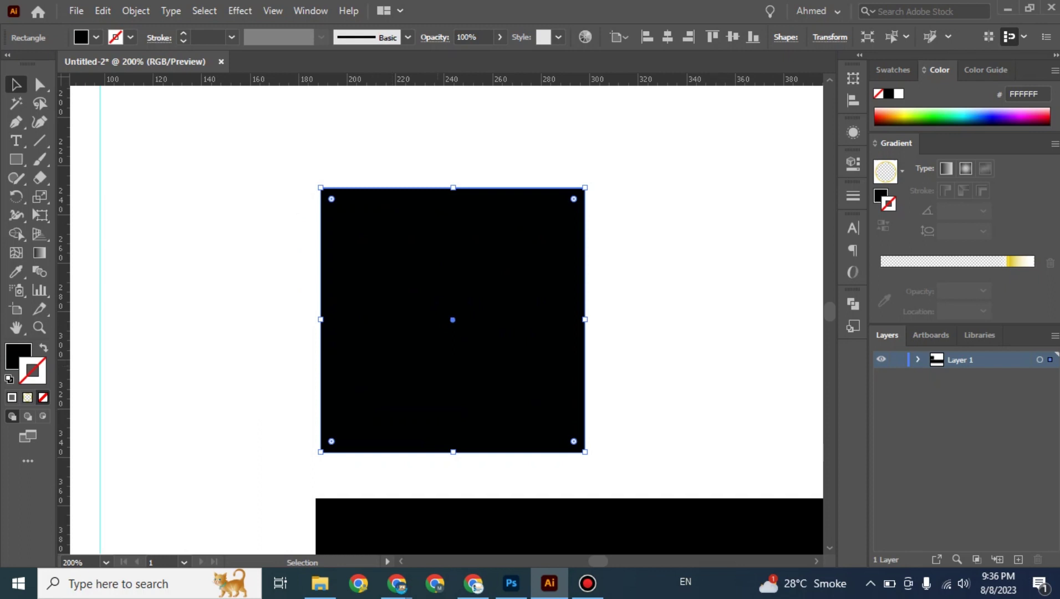
pyautogui.hotkey('ctrl', 'shift', 'a')
pyautogui.hotkey('ctrl', '-')
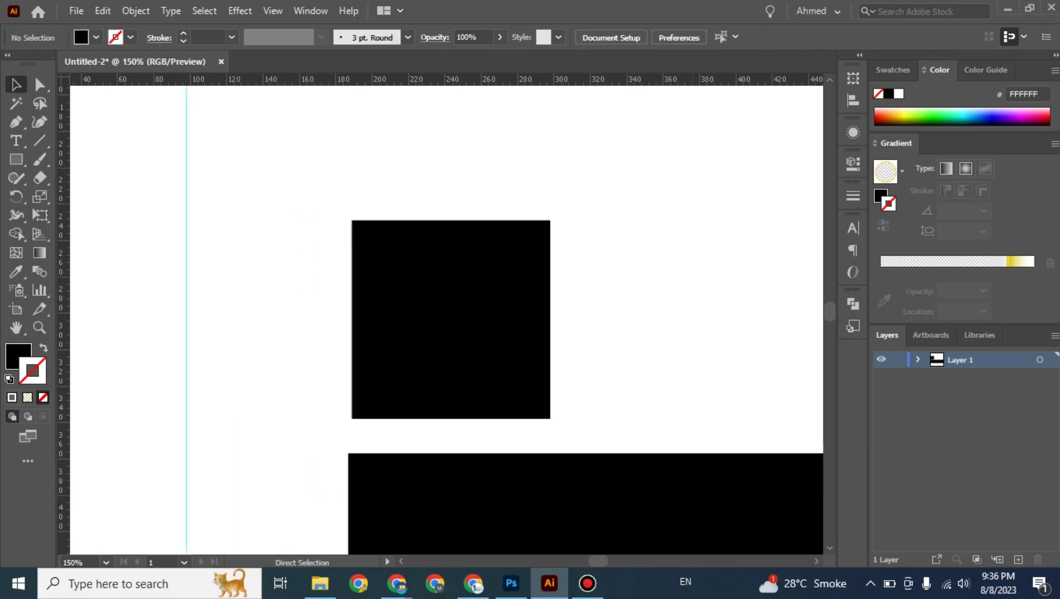
pyautogui.hotkey('ctrl', '-')
pyautogui.hotkey('ctrl', '-')
pyautogui.hotkey('ctrl', '-')
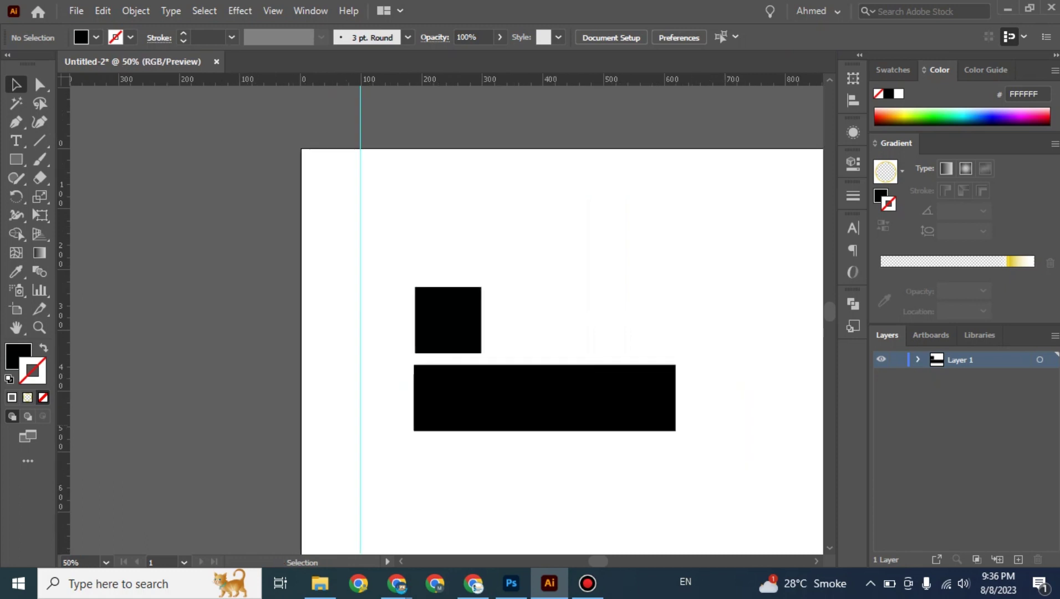
# Step: Display the Align options and align the left edges of the small square and the wide rectangle
pyautogui.hscroll(2, 446, 319)
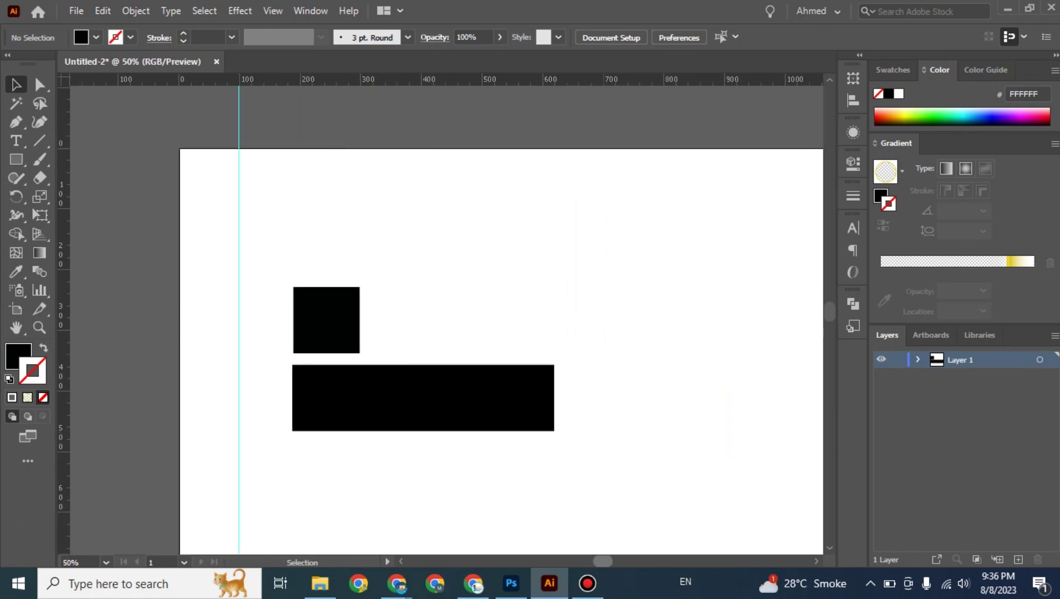
pyautogui.scroll(-2, 447, 319)
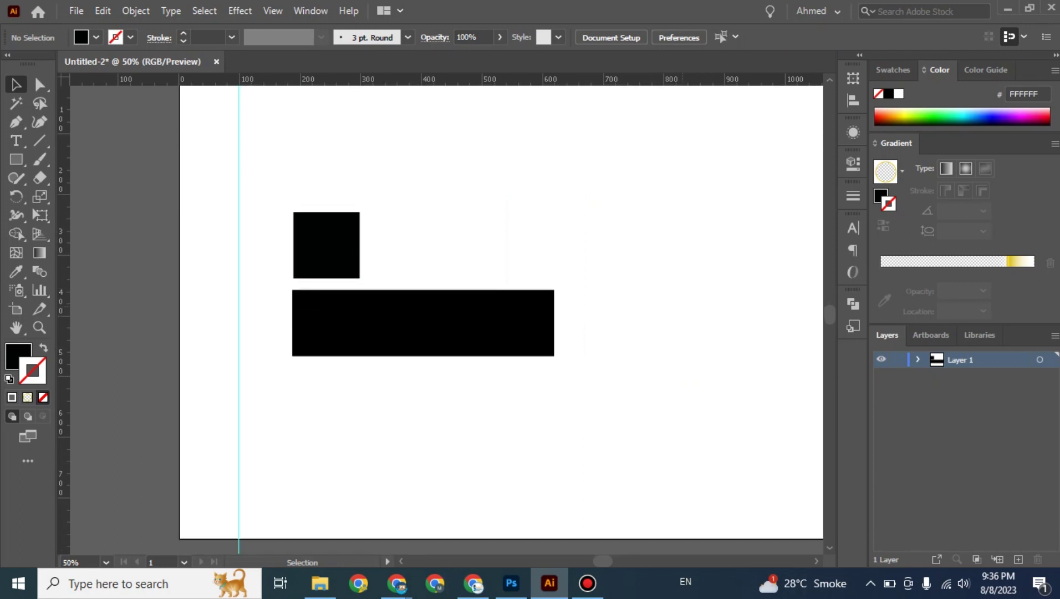
pyautogui.scroll(-1, 447, 319)
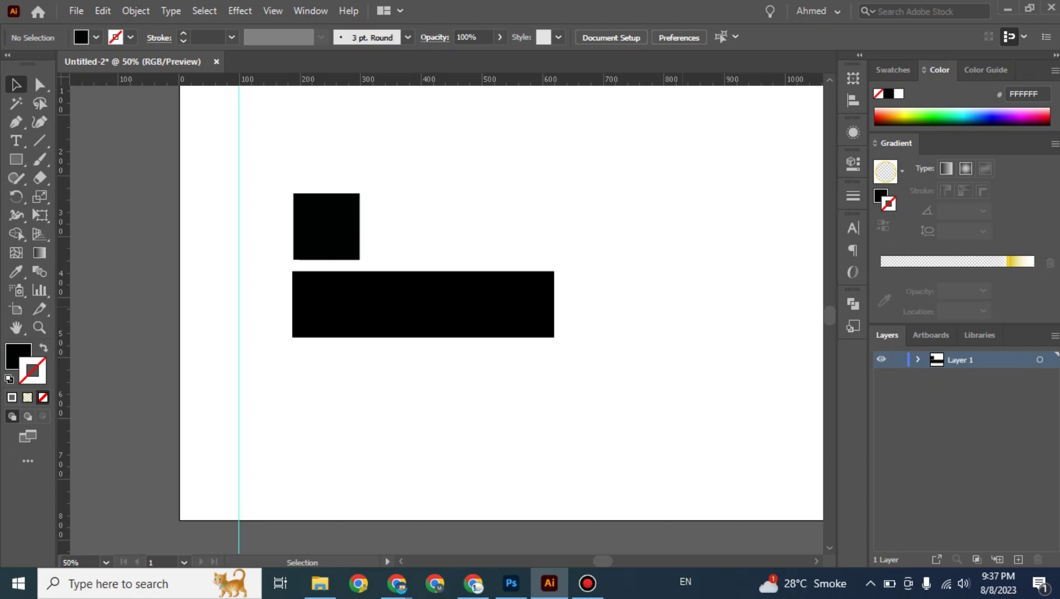
pyautogui.hotkey('shift', 'F7')
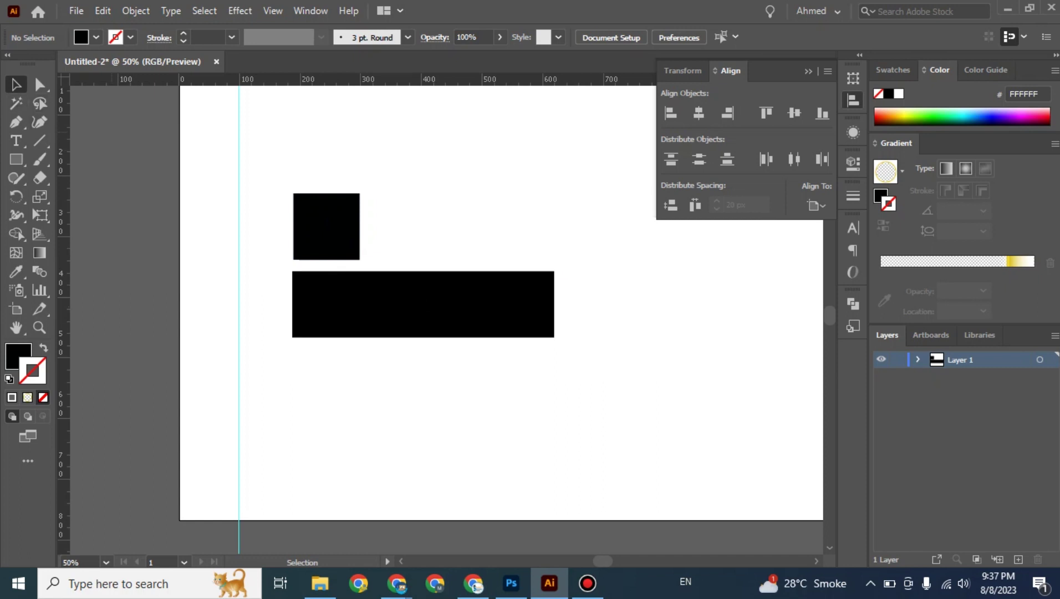
pyautogui.moveTo(275, 171); pyautogui.dragTo(606, 375)
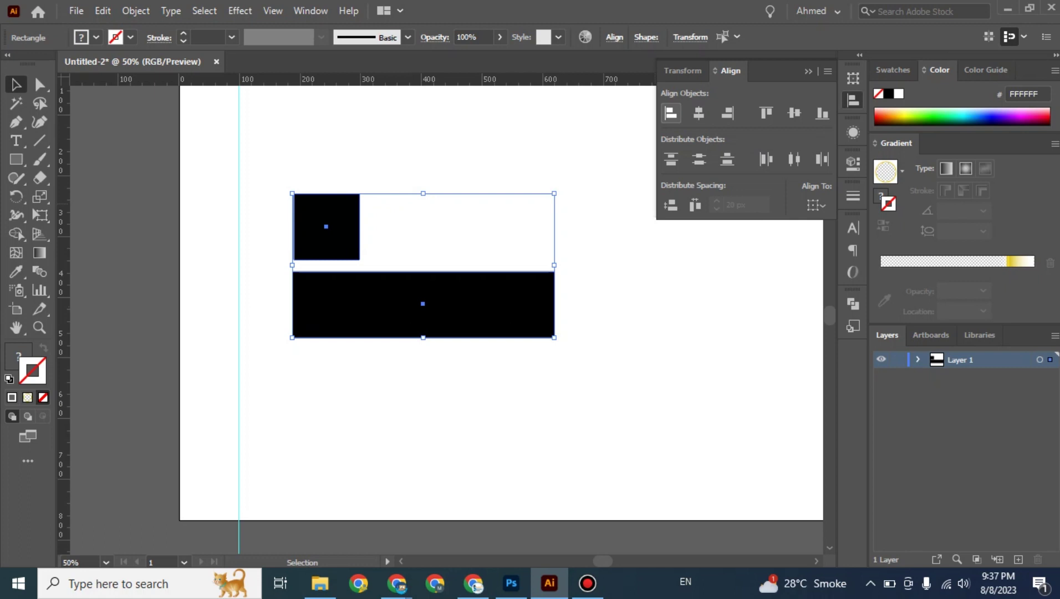
pyautogui.click(672, 113)
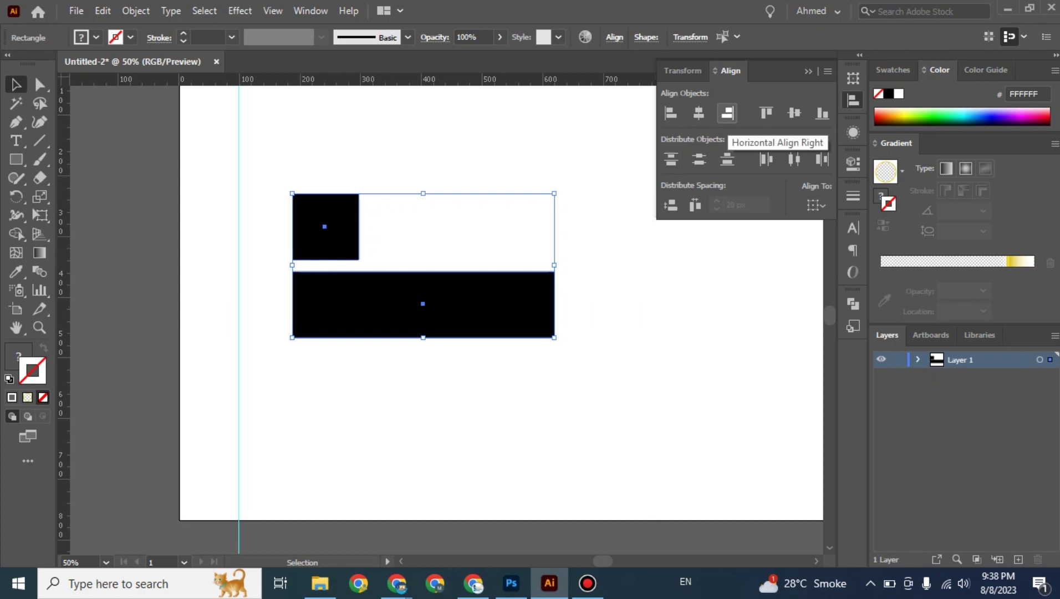
# Step: Try right and left alignment on the small square and the wide rectangle, ending with their horizontal centers aligned
pyautogui.click(727, 113)
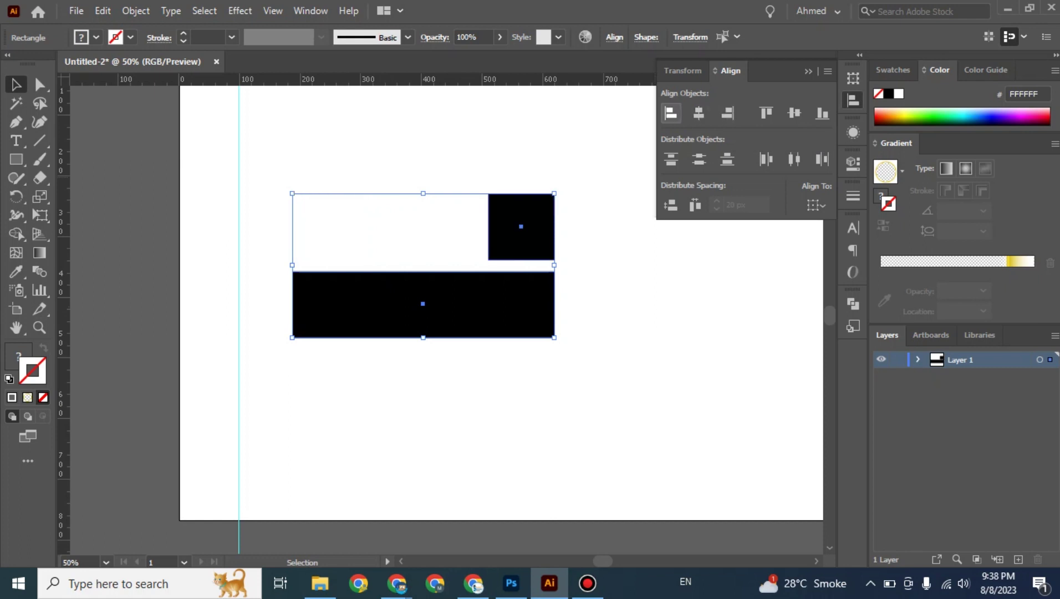
pyautogui.click(671, 113)
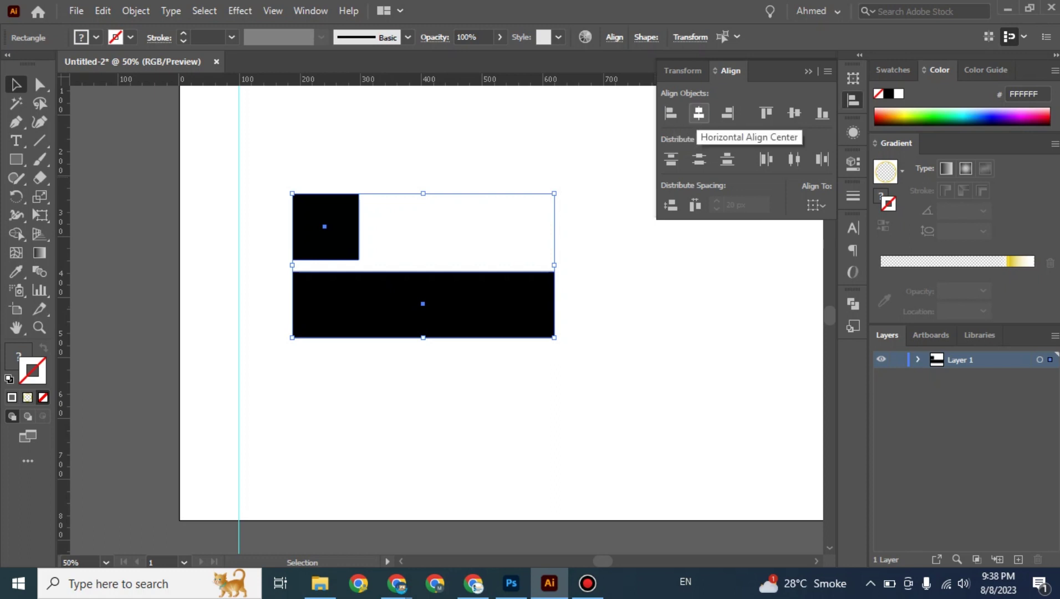
pyautogui.click(727, 113)
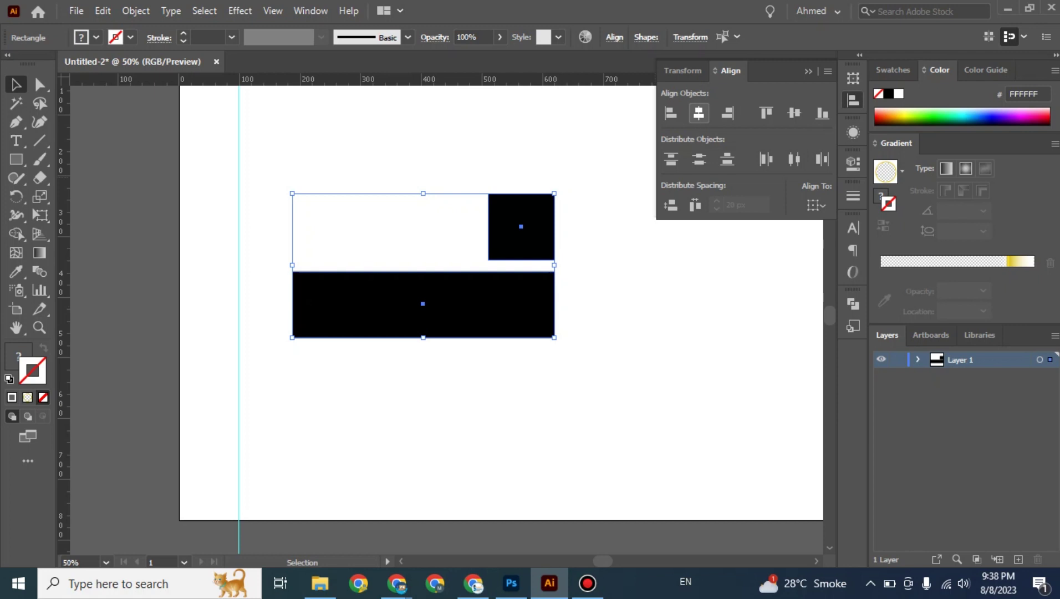
pyautogui.click(699, 113)
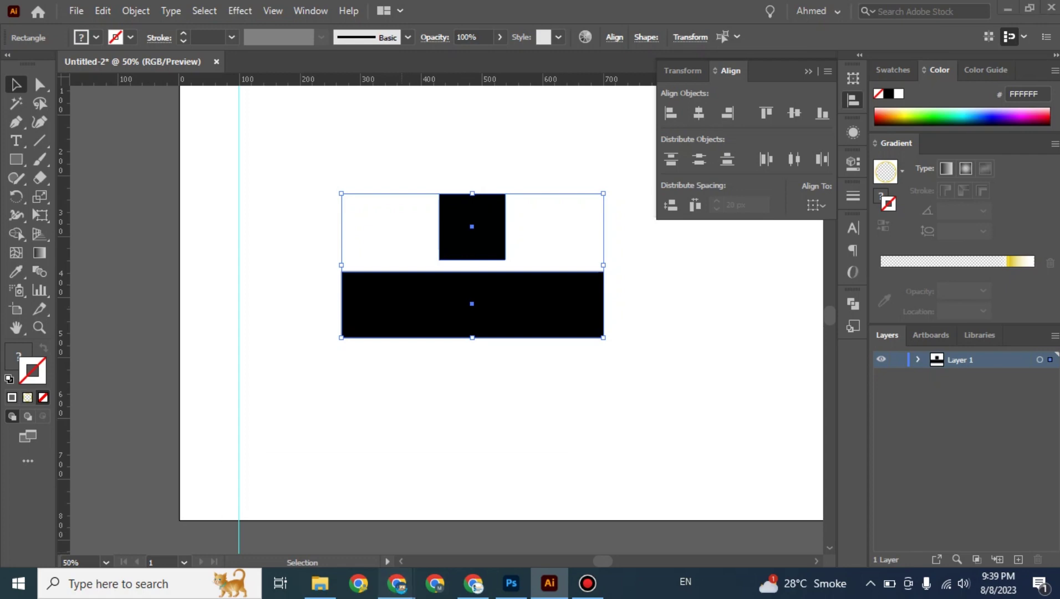
# Step: Switch to the Google Meet call to check the participants' reactions, and return to Illustrator
pyautogui.moveTo(397, 582)
pyautogui.click(310, 504)
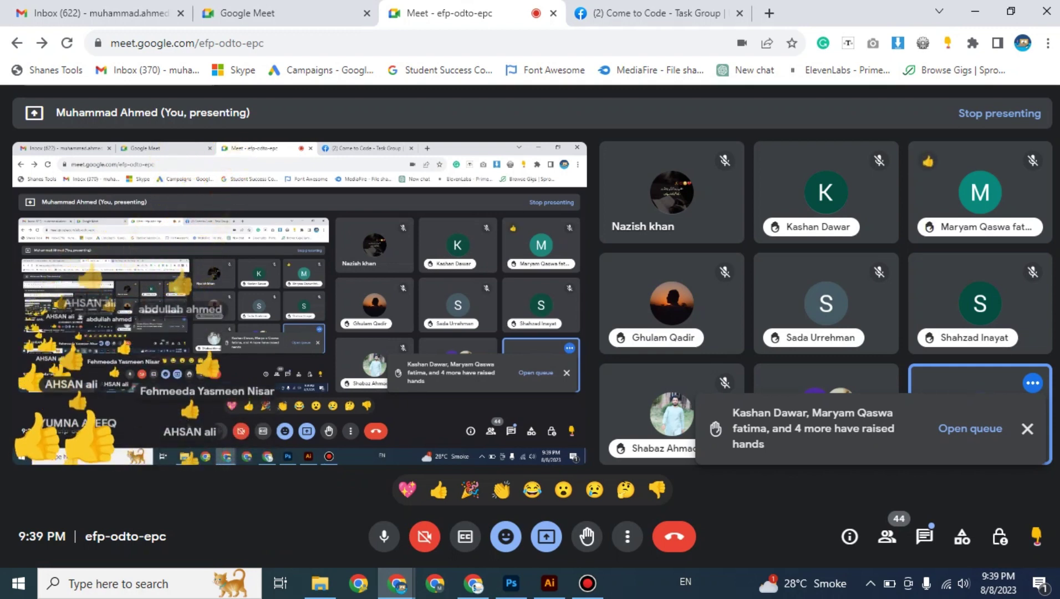
pyautogui.click(549, 583)
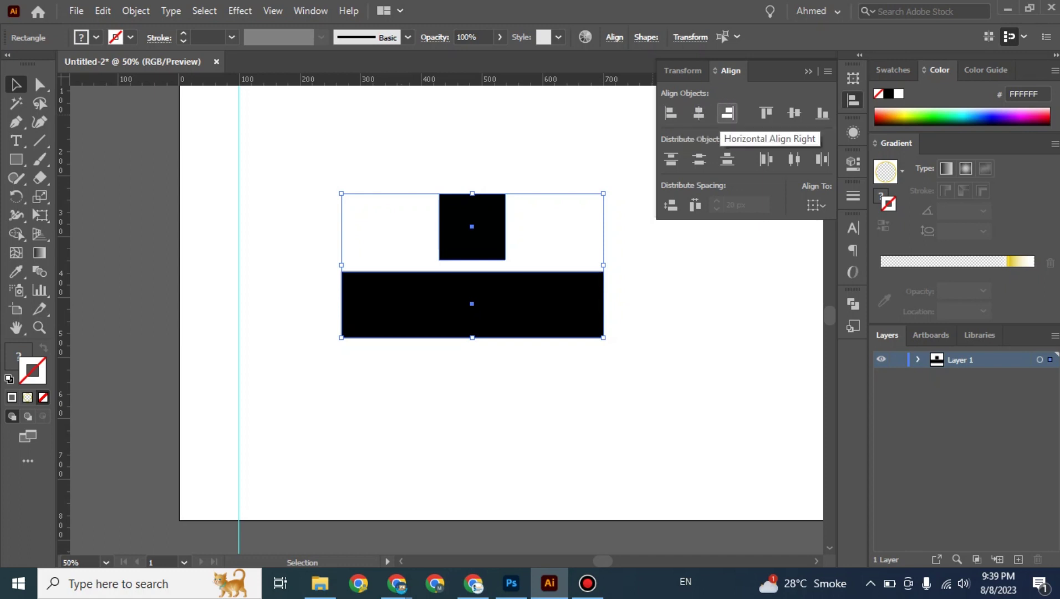
# Step: Align the two shapes right, center and finally left, and move the left-aligned pair left on the artboard
pyautogui.click(727, 113)
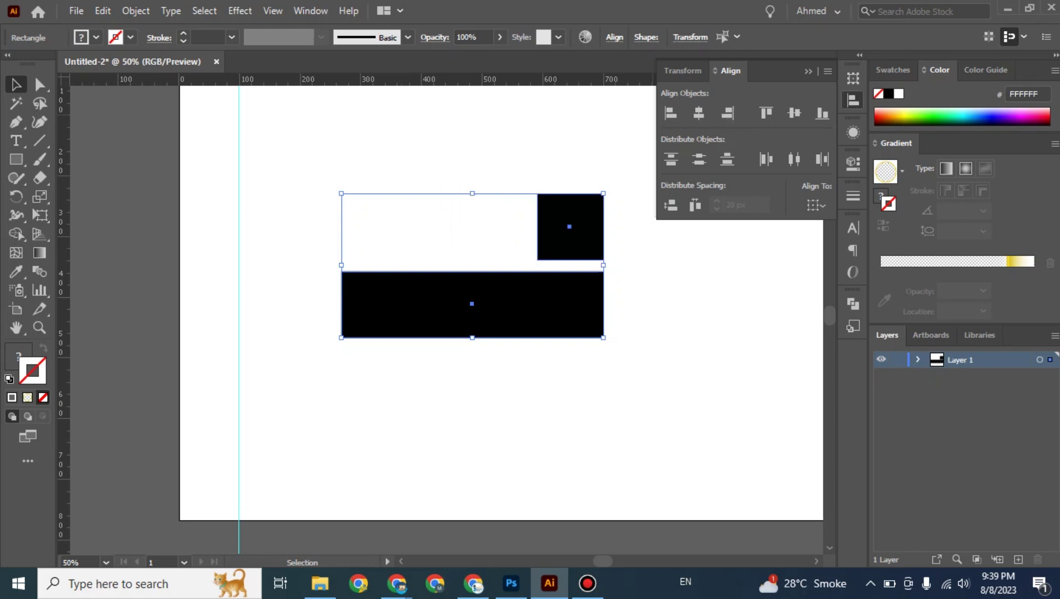
pyautogui.click(699, 114)
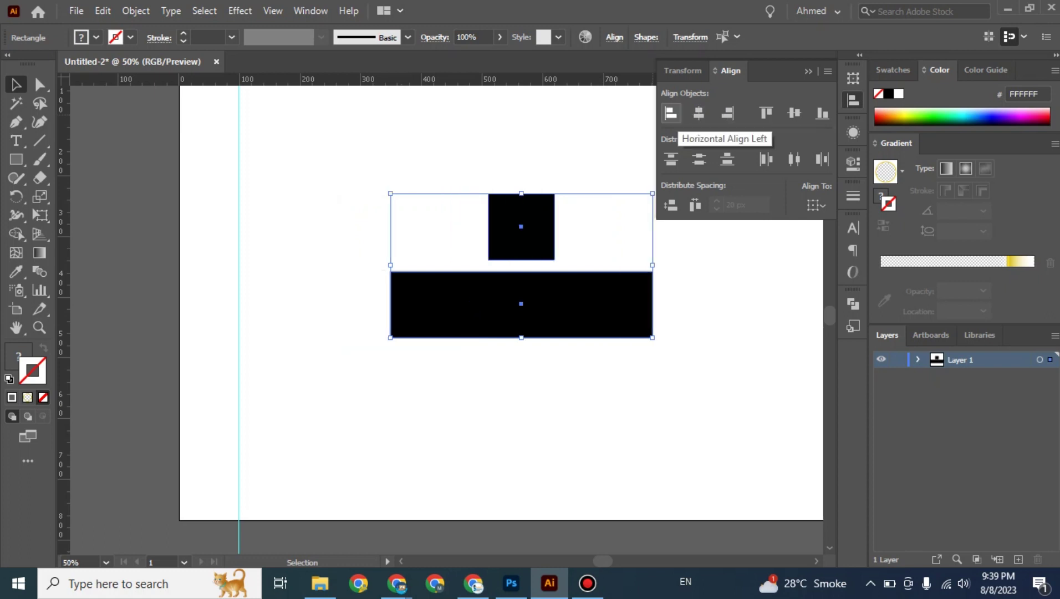
pyautogui.click(672, 114)
pyautogui.moveTo(602, 284); pyautogui.dragTo(515, 291)
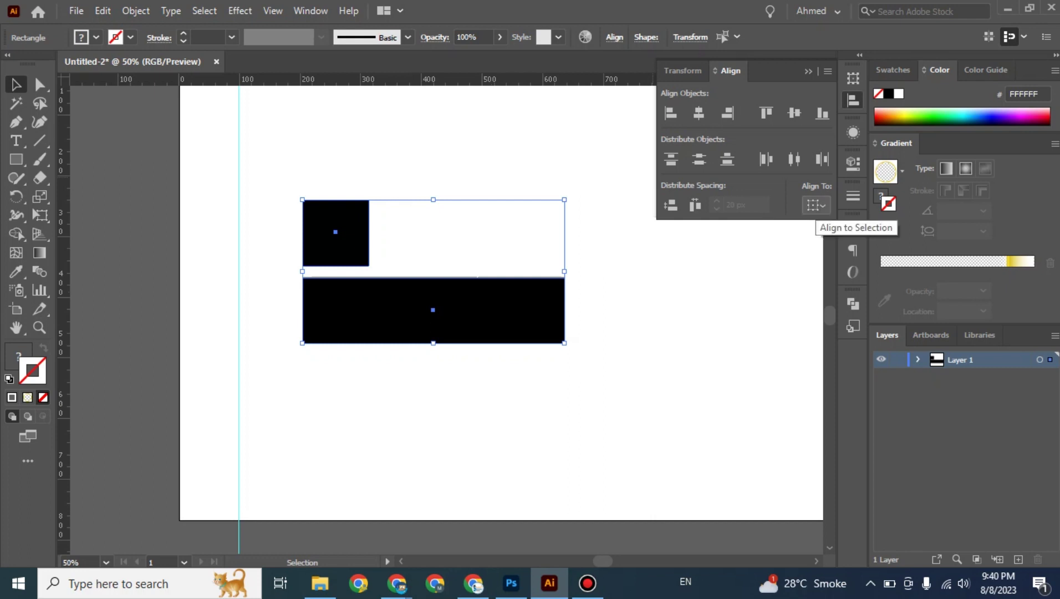
# Step: Check the Align To choices, keep Align to Selection, and deselect both shapes
pyautogui.click(816, 205)
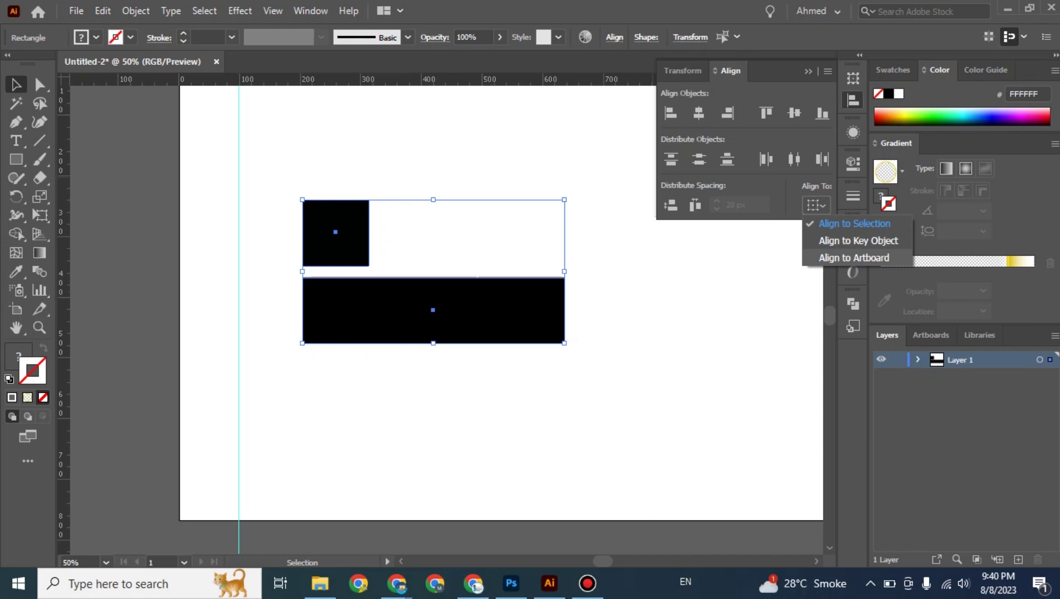
pyautogui.click(854, 223)
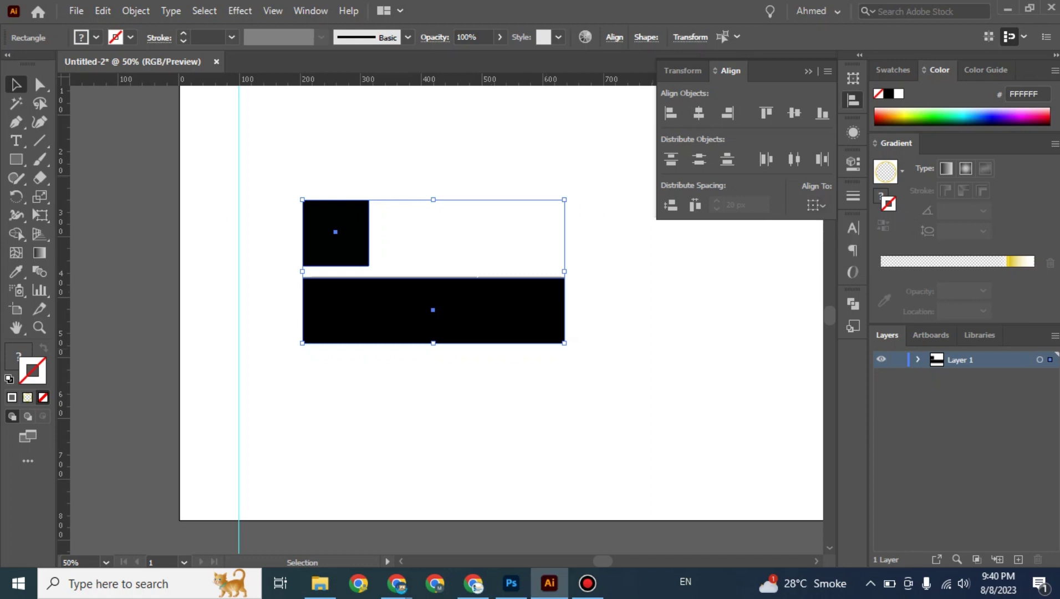
pyautogui.hotkey('ctrl', 'shift', 'a')
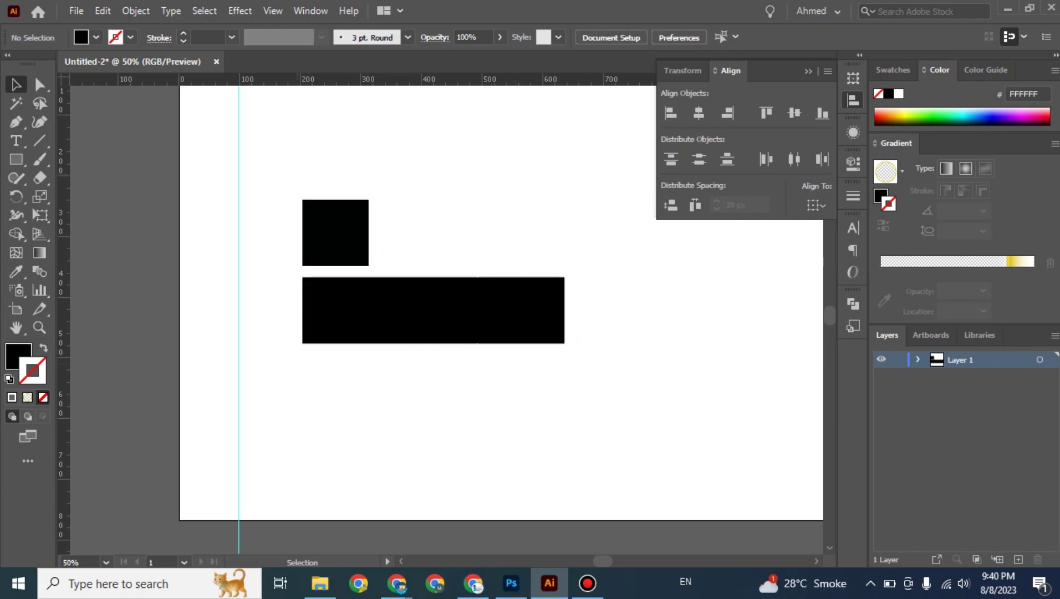
# Step: Select both shapes and align them to the selection by center, right edge and finally left edge
pyautogui.moveTo(290, 174); pyautogui.dragTo(597, 386)
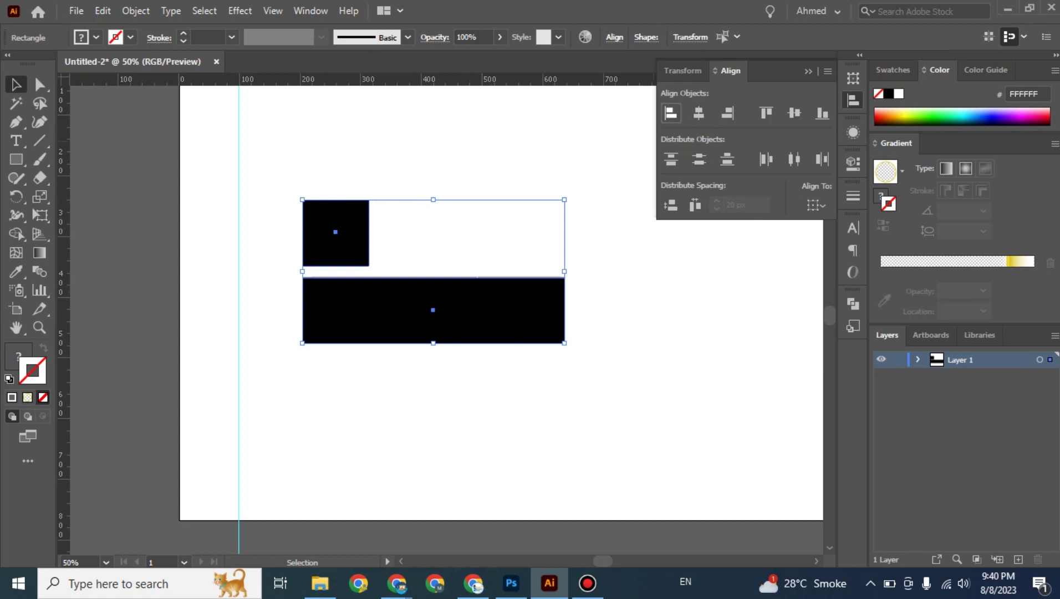
pyautogui.click(698, 113)
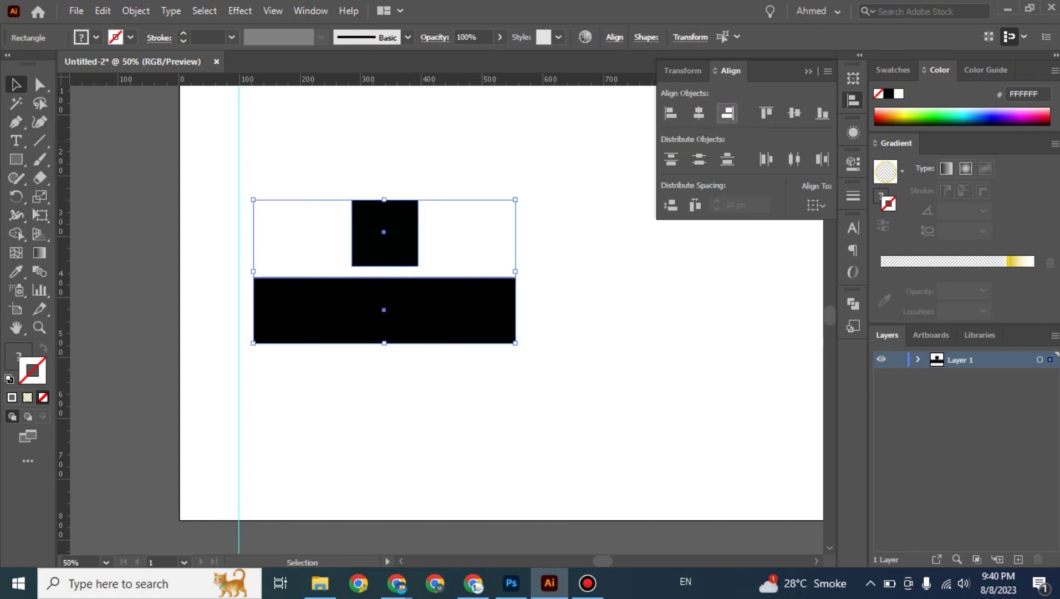
pyautogui.click(728, 113)
pyautogui.click(671, 113)
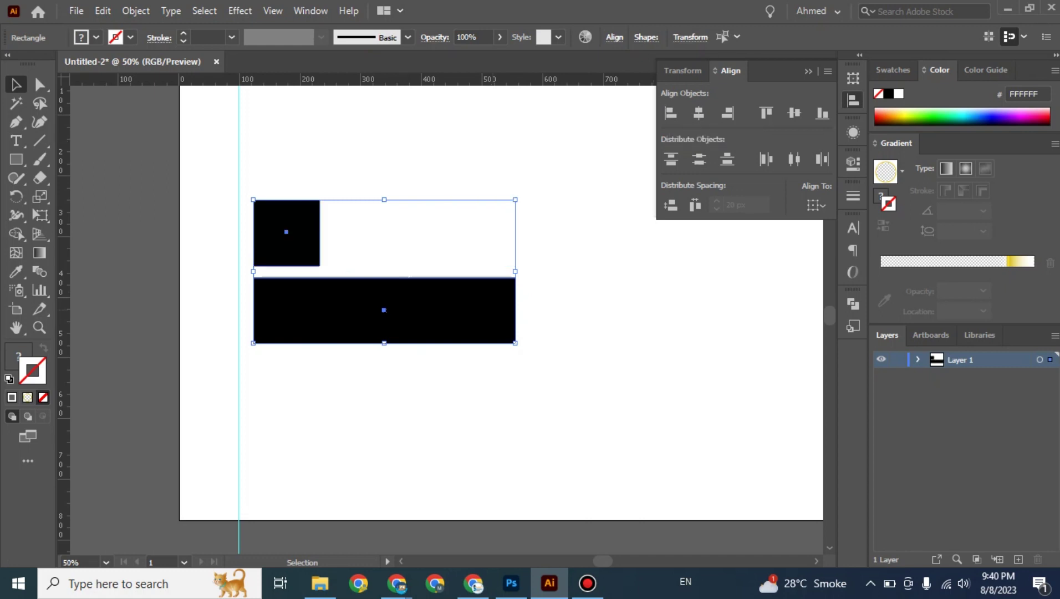
# Step: Move the left-aligned pair about 120 px to the right and slightly up, and deselect it
pyautogui.moveTo(491, 332); pyautogui.dragTo(557, 331)
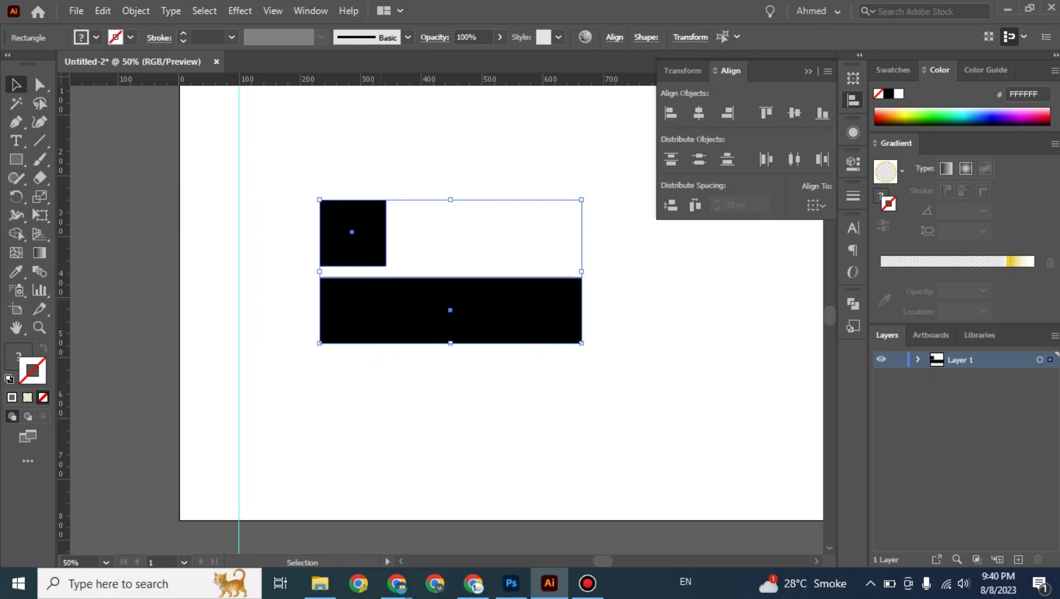
pyautogui.moveTo(450, 310)
pyautogui.mouseDown()
pyautogui.moveTo(515, 312)
pyautogui.moveTo(457, 304)
pyautogui.mouseUp()
pyautogui.hotkey('ctrl', 'shift', 'a')
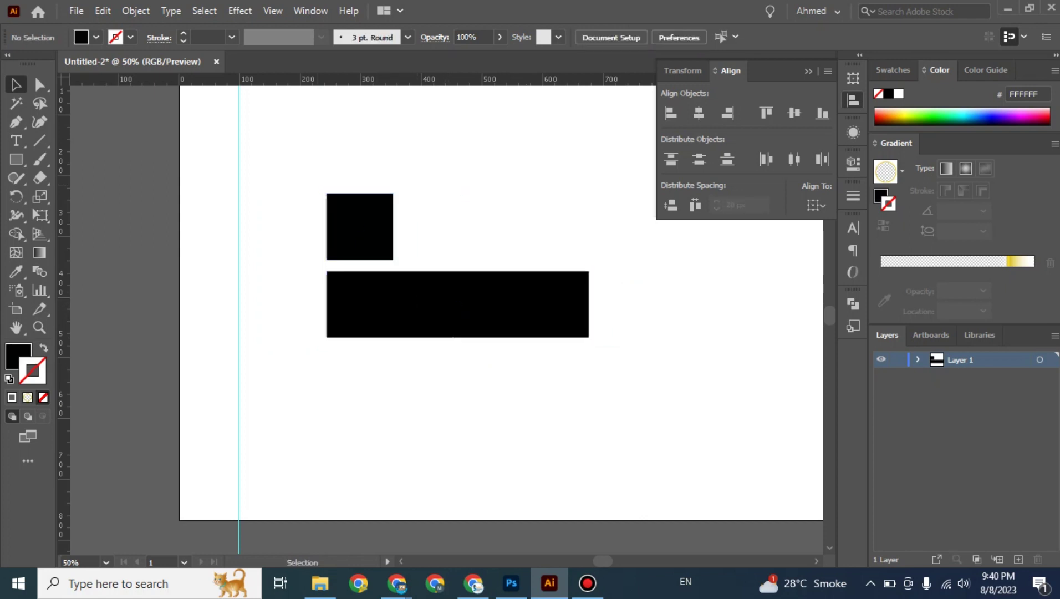
# Step: Select both shapes, make the wide rectangle the key object, and check the Align To setting
pyautogui.moveTo(295, 173); pyautogui.dragTo(631, 386)
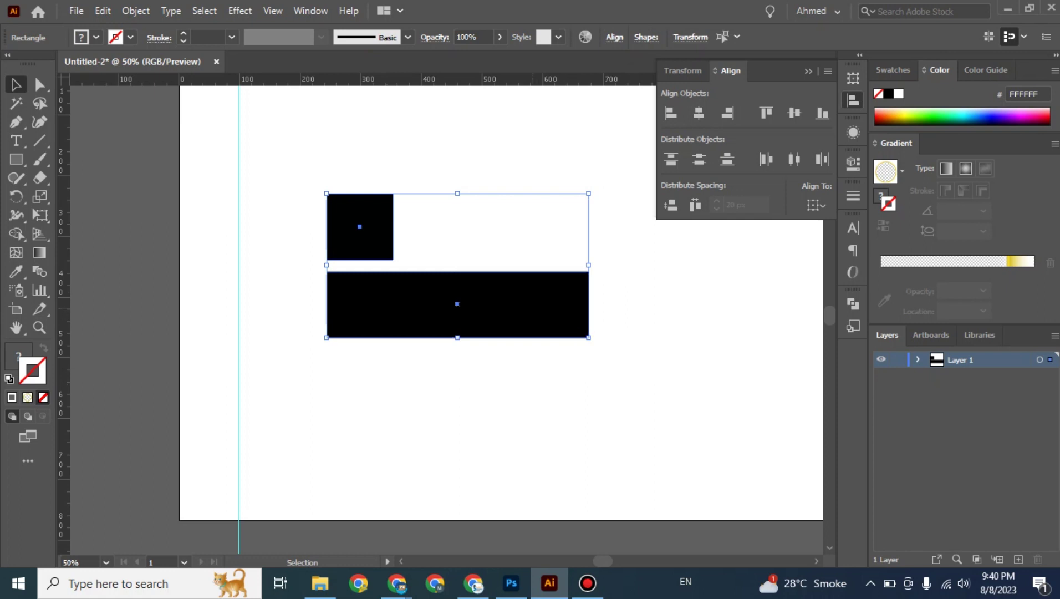
pyautogui.click(457, 304)
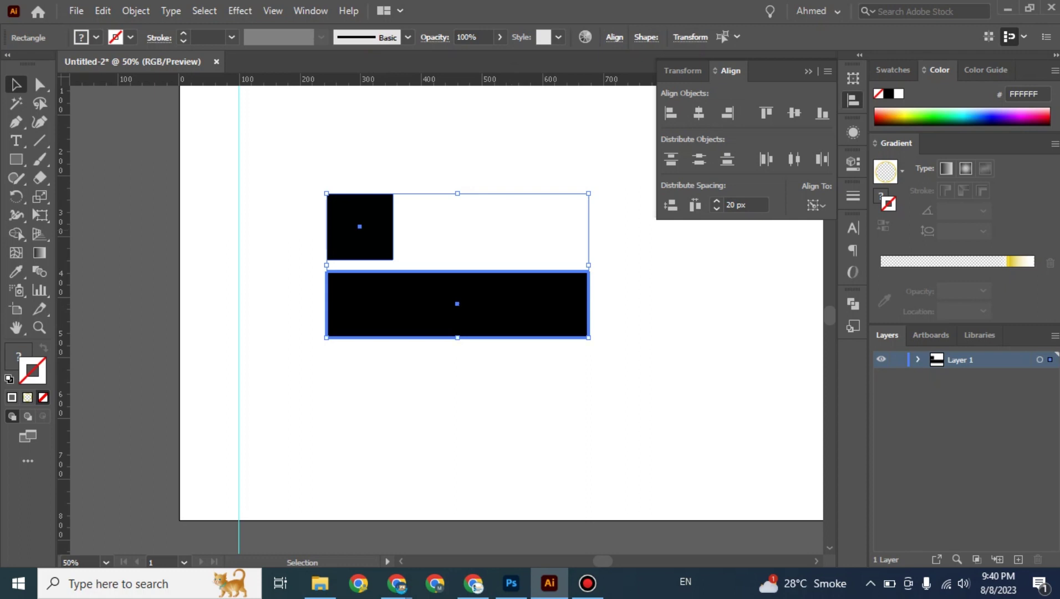
pyautogui.click(816, 205)
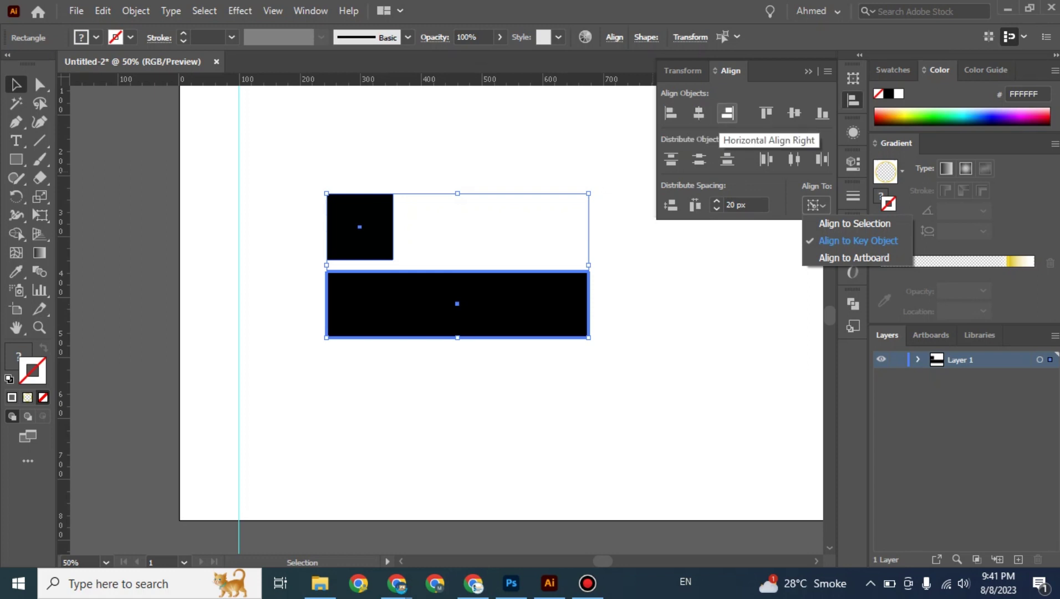
pyautogui.press('Escape')
# Step: Align the small square to the key rectangle's right edge, left edge and finally its horizontal center
pyautogui.click(727, 113)
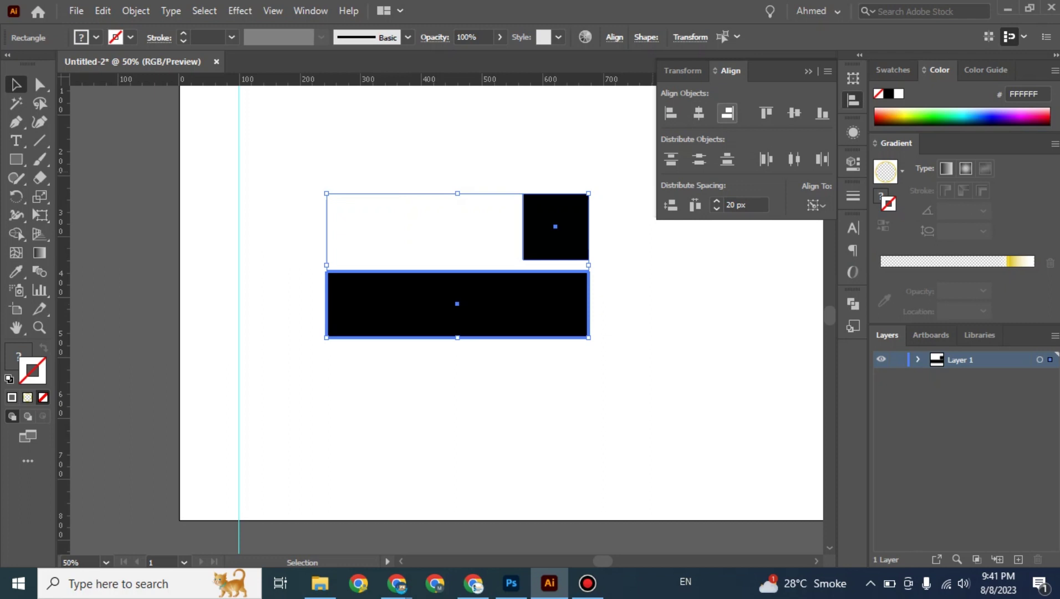
pyautogui.click(671, 114)
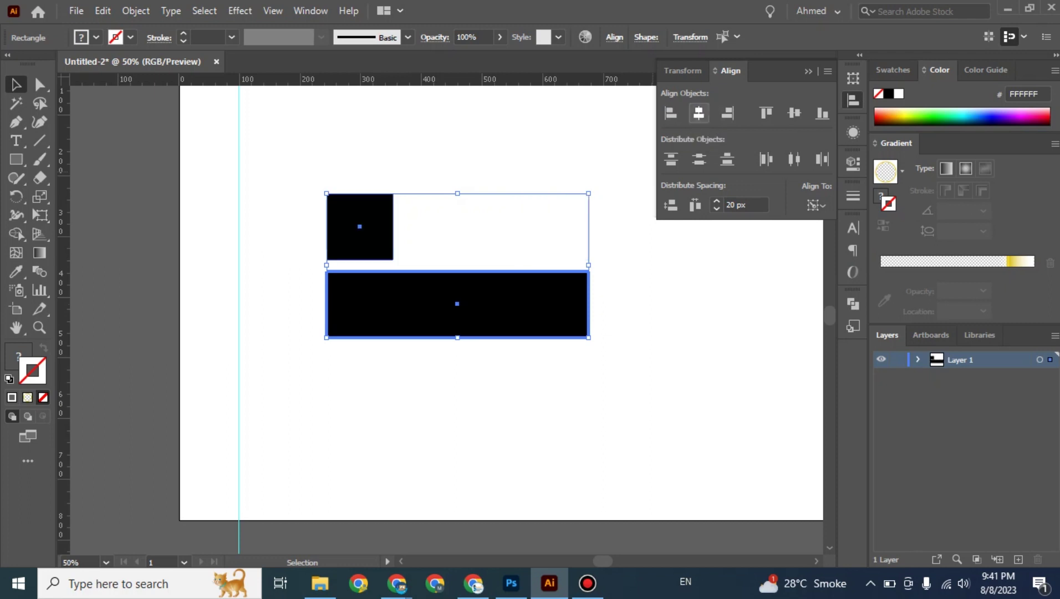
pyautogui.click(698, 113)
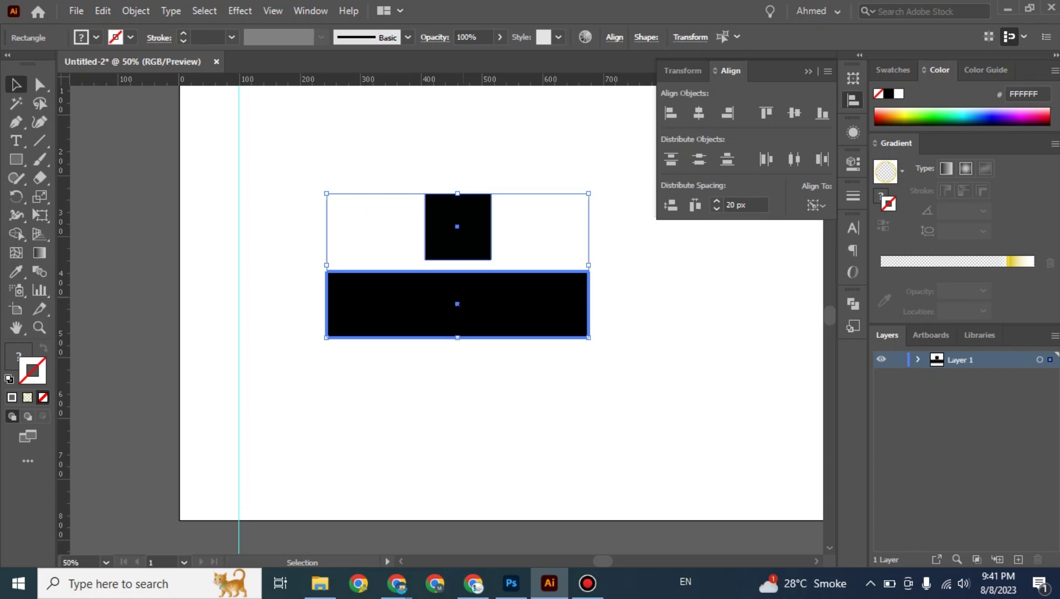
# Step: Move the centered pair about 70 px to the left and delete the wide rectangle
pyautogui.moveTo(488, 294); pyautogui.dragTo(443, 294)
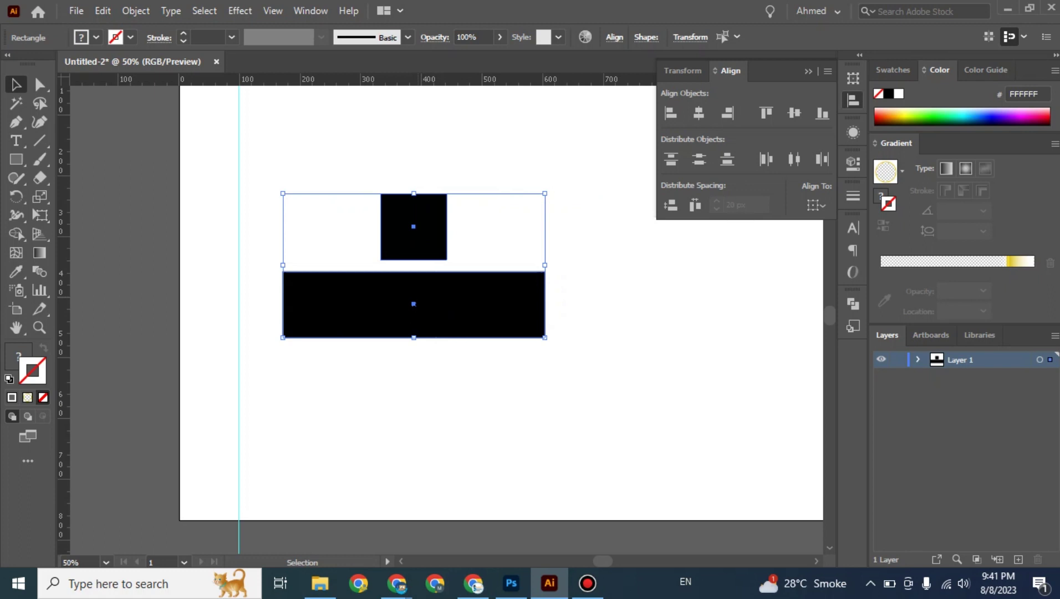
pyautogui.hotkey('ctrl', 'shift', 'a')
pyautogui.click(444, 293)
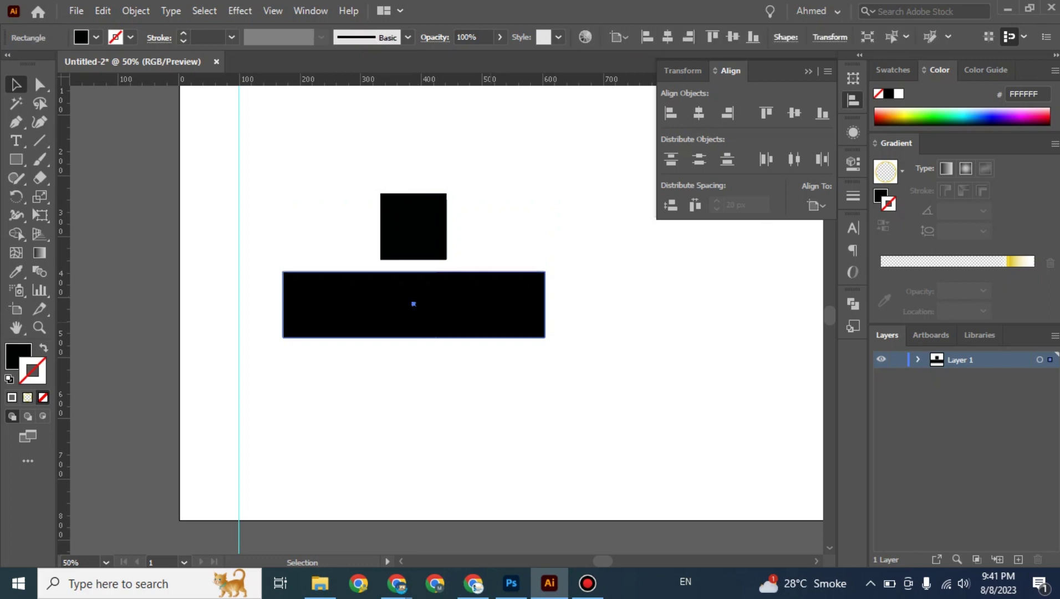
pyautogui.press('Delete')
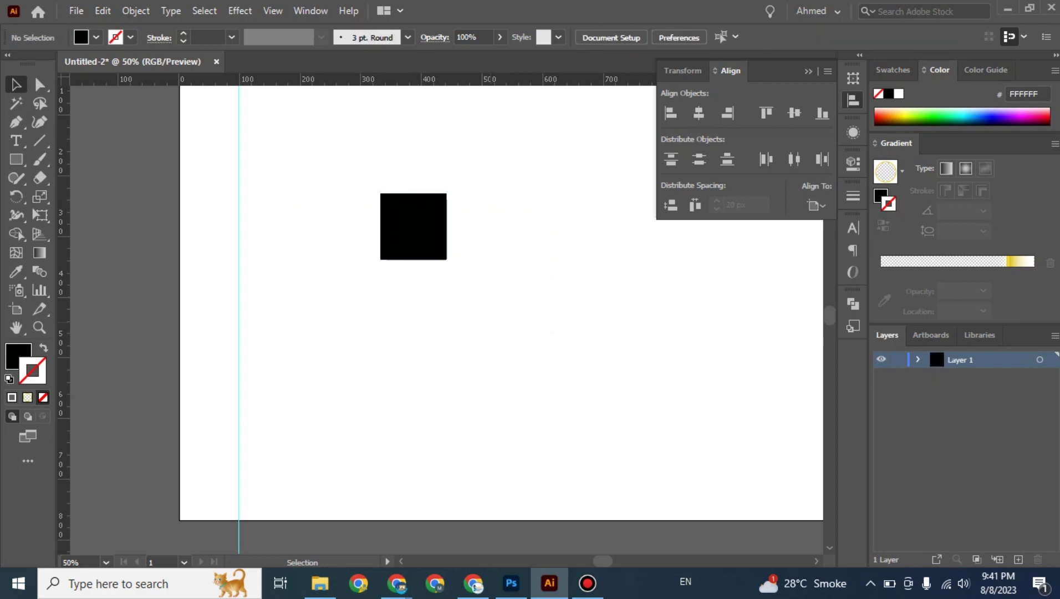
# Step: Move the square about 110 px left and stretch a copy beside it into a tall rectangle about 110 by 280 px
pyautogui.moveTo(412, 225); pyautogui.dragTo(346, 218)
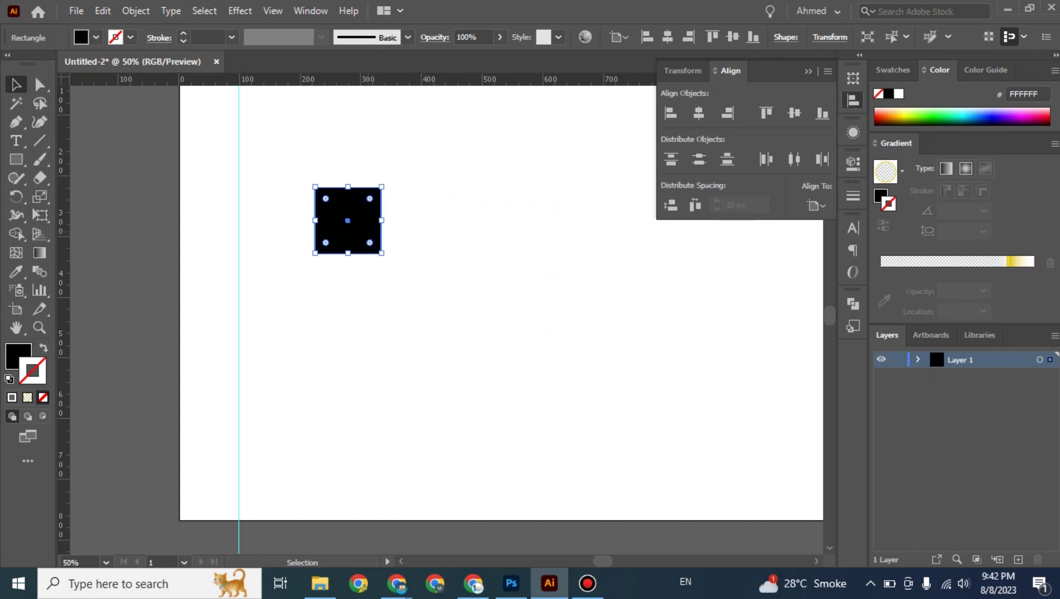
pyautogui.moveTo(348, 220); pyautogui.dragTo(423, 364)
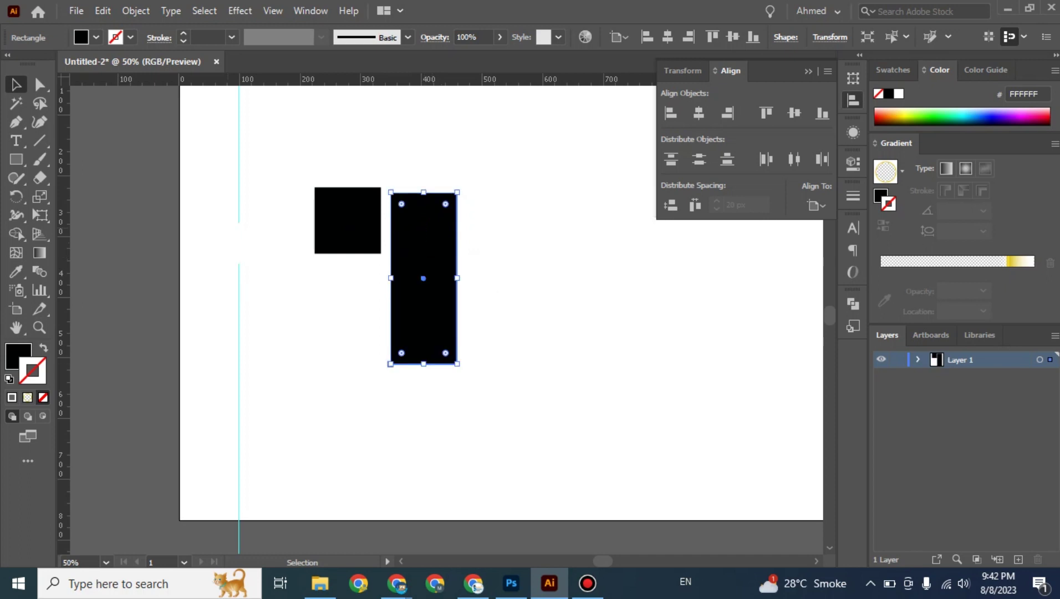
pyautogui.hotkey('ctrl', 'shift', 'a')
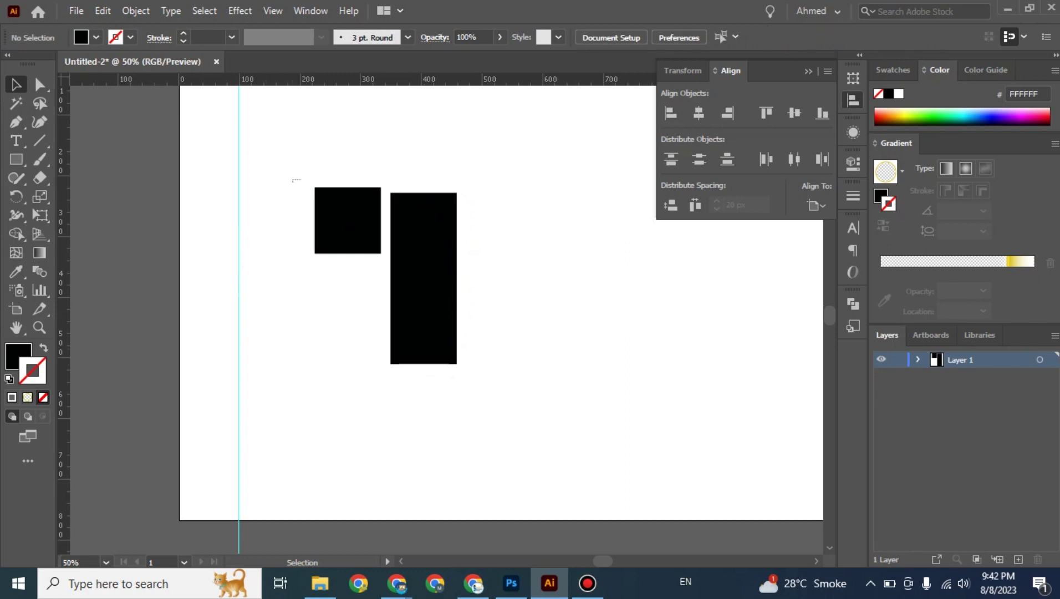
# Step: Select the square and the tall rectangle and align them by top edge, bottom edge and finally vertical center
pyautogui.moveTo(293, 180); pyautogui.dragTo(480, 405)
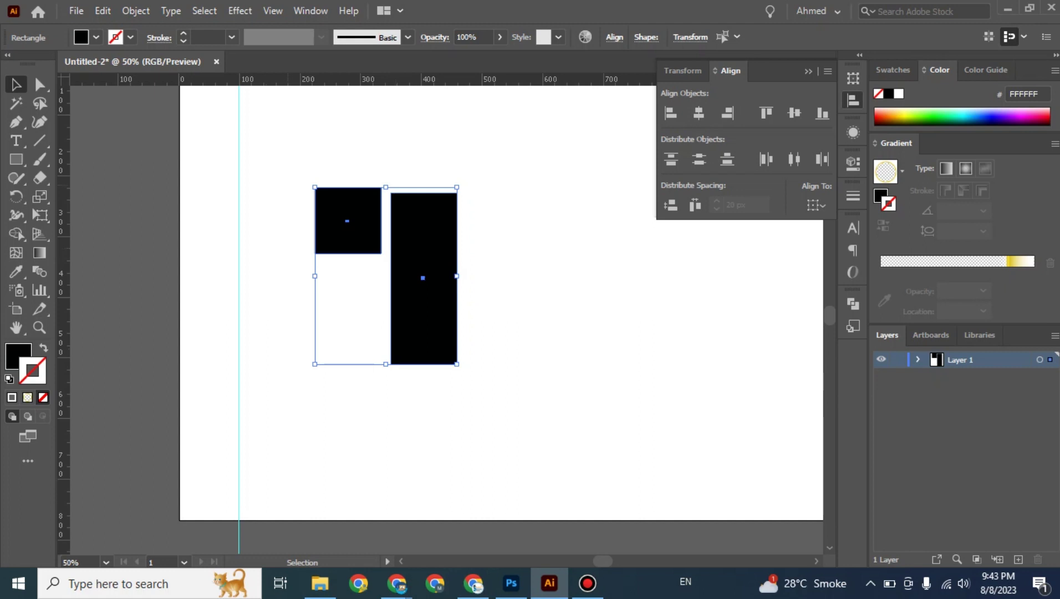
pyautogui.hotkey('ctrl', 'shift', 'a')
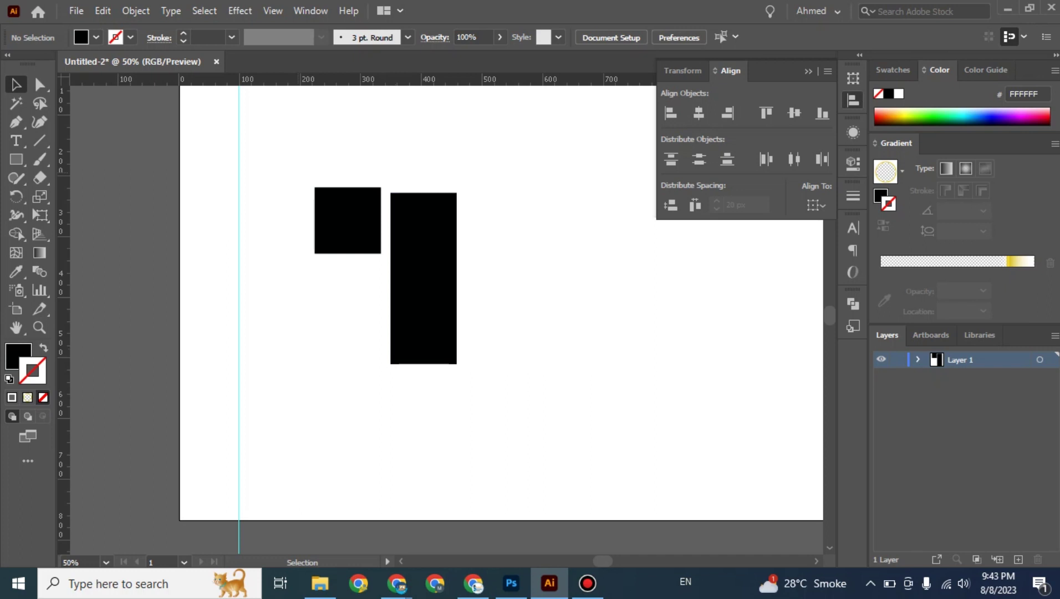
pyautogui.moveTo(296, 173); pyautogui.dragTo(475, 381)
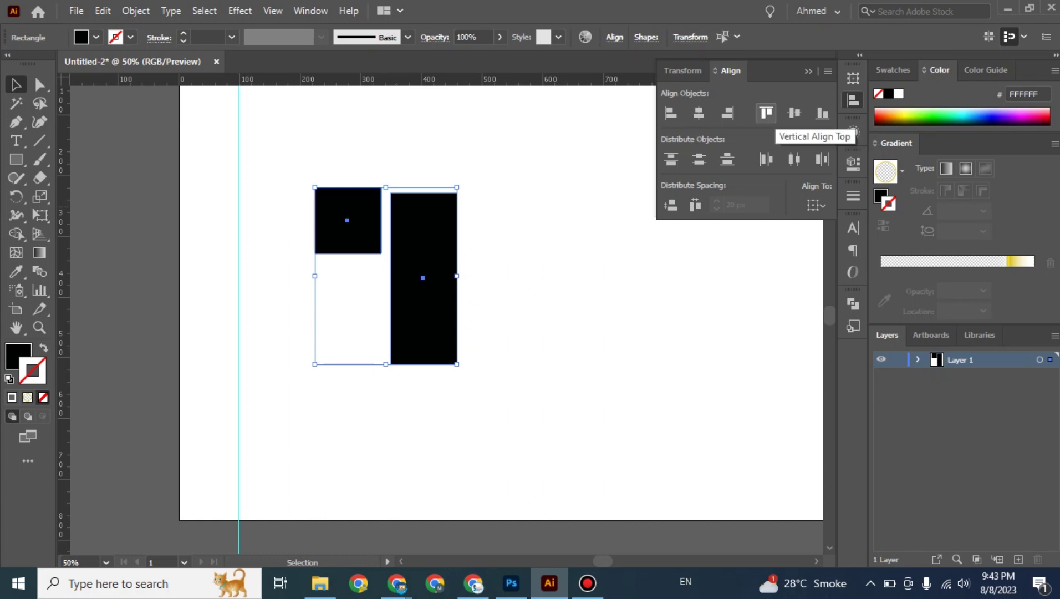
pyautogui.click(766, 113)
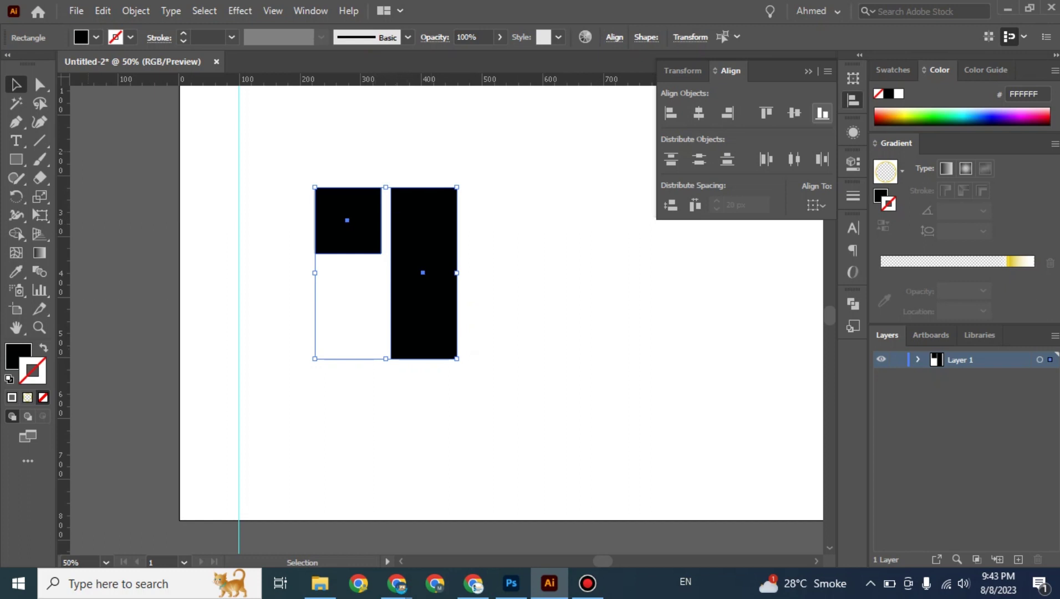
pyautogui.click(822, 113)
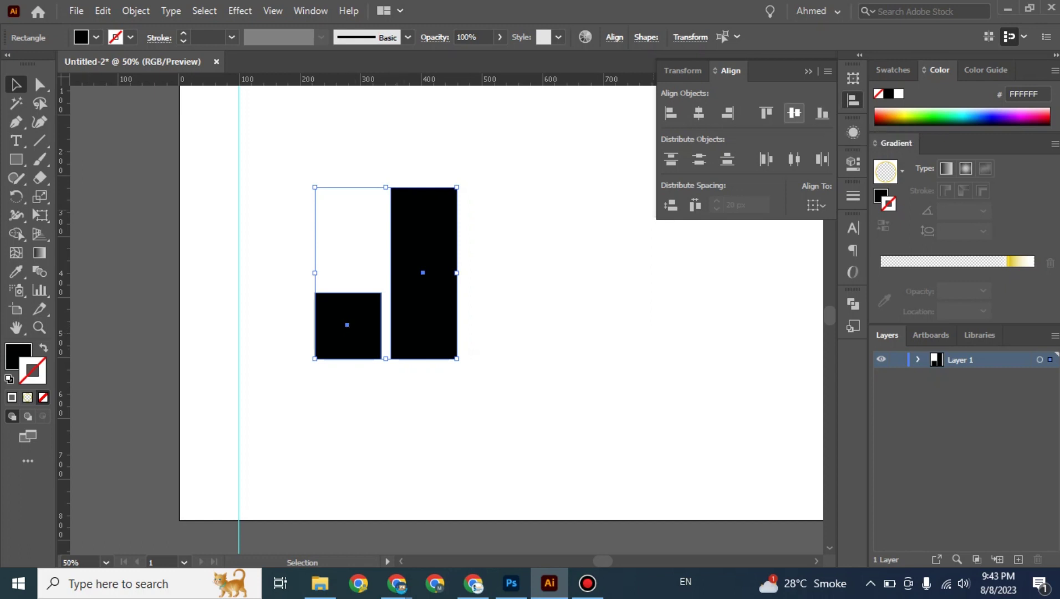
pyautogui.click(794, 114)
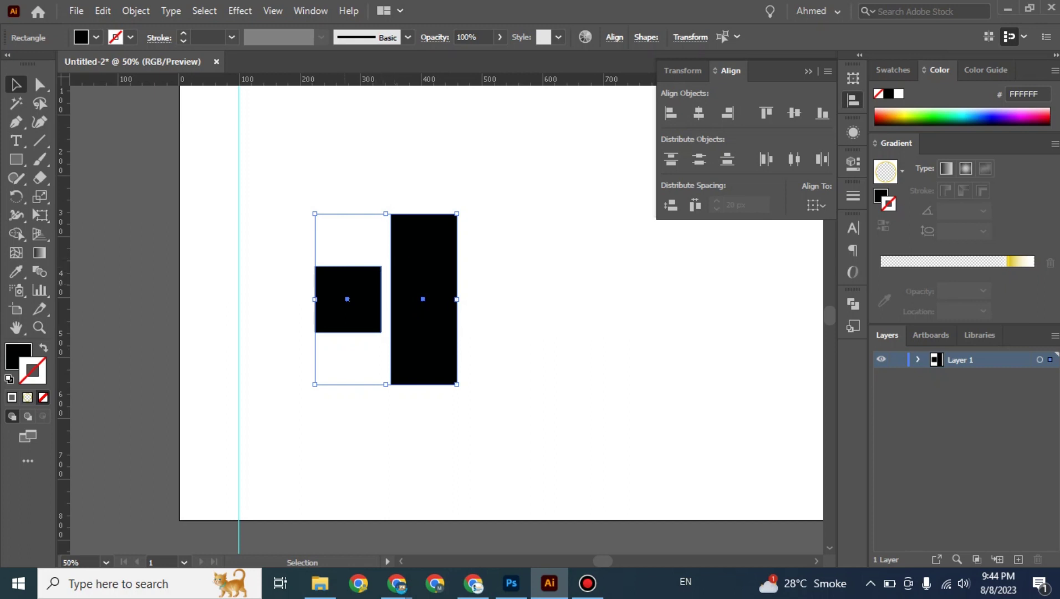
# Step: Make the square the key object and align the tall rectangle to its top edge, bottom edge and finally its vertical center
pyautogui.click(348, 300)
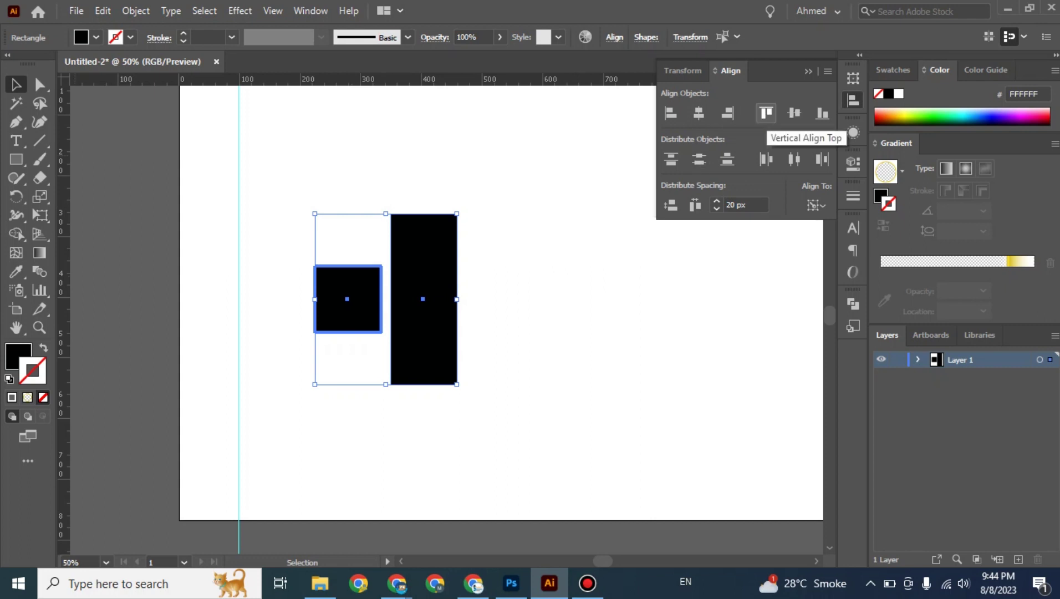
pyautogui.click(766, 113)
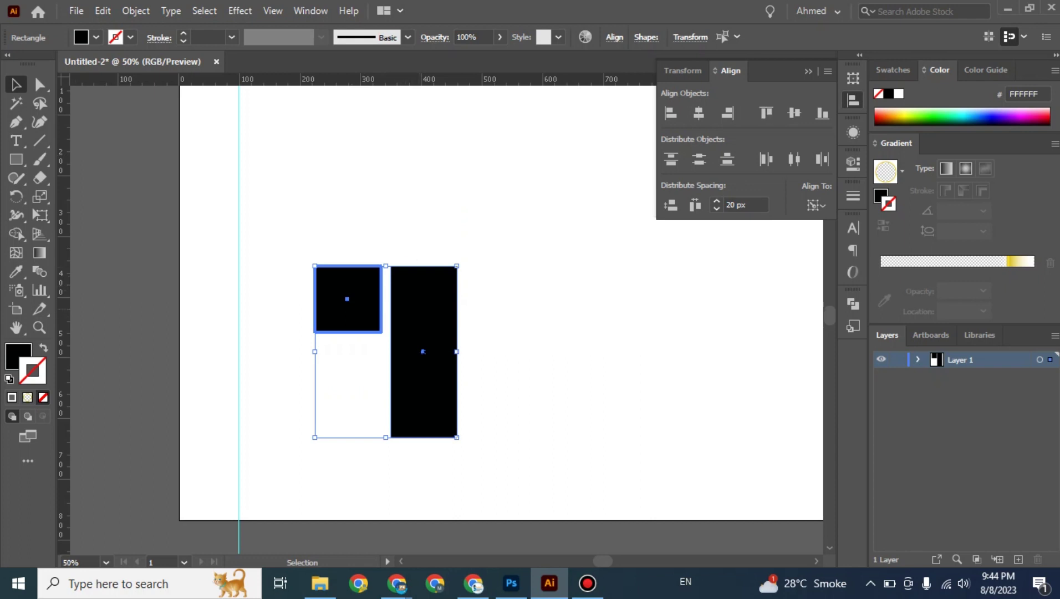
pyautogui.click(823, 114)
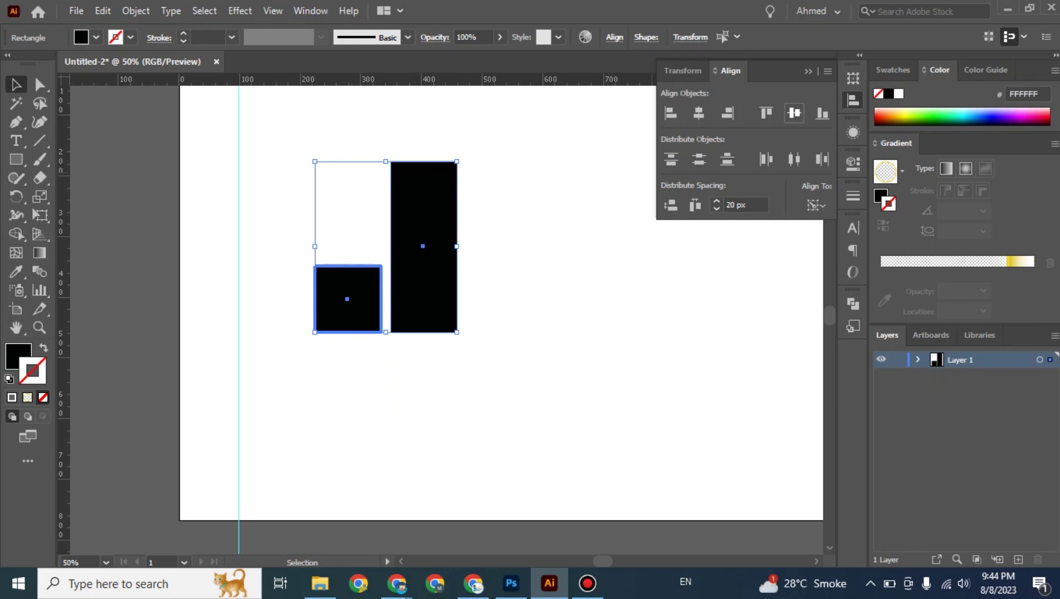
pyautogui.click(795, 113)
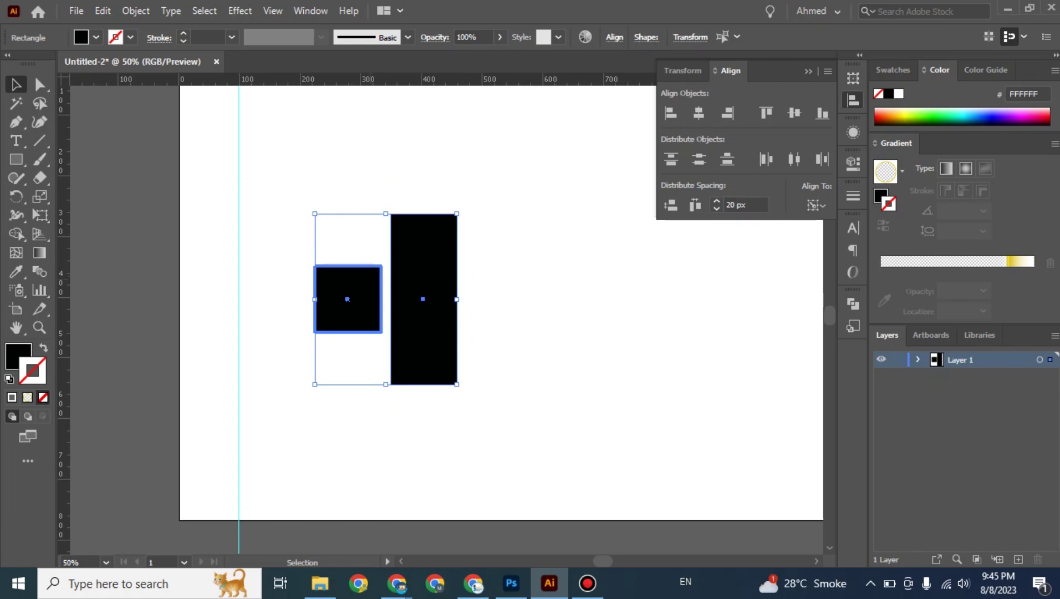
# Step: Switch to the Google Meet call, read back through the in-call messages and close the chat
pyautogui.moveTo(398, 584)
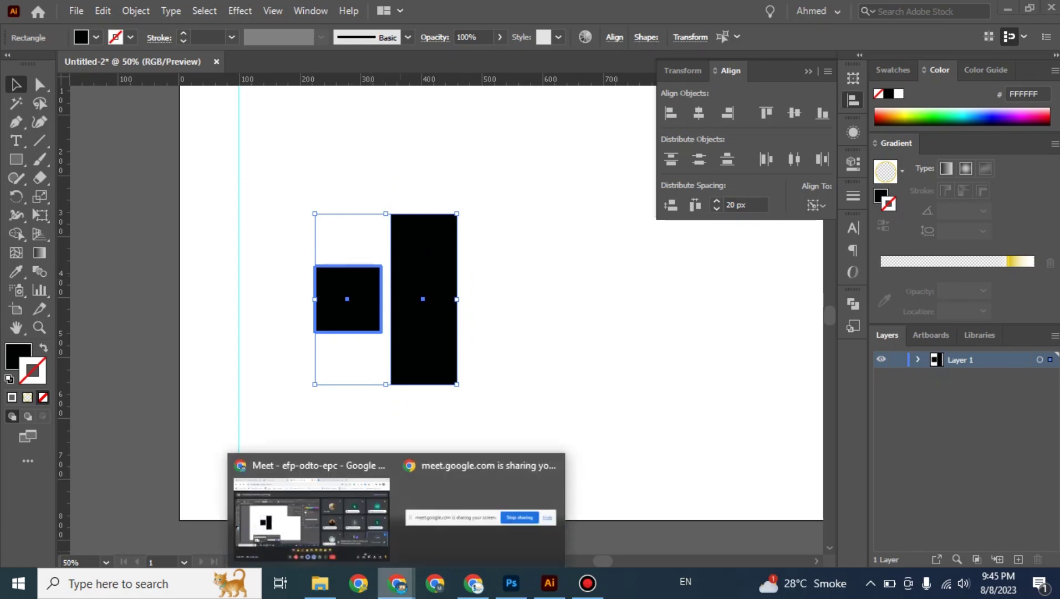
pyautogui.click(333, 533)
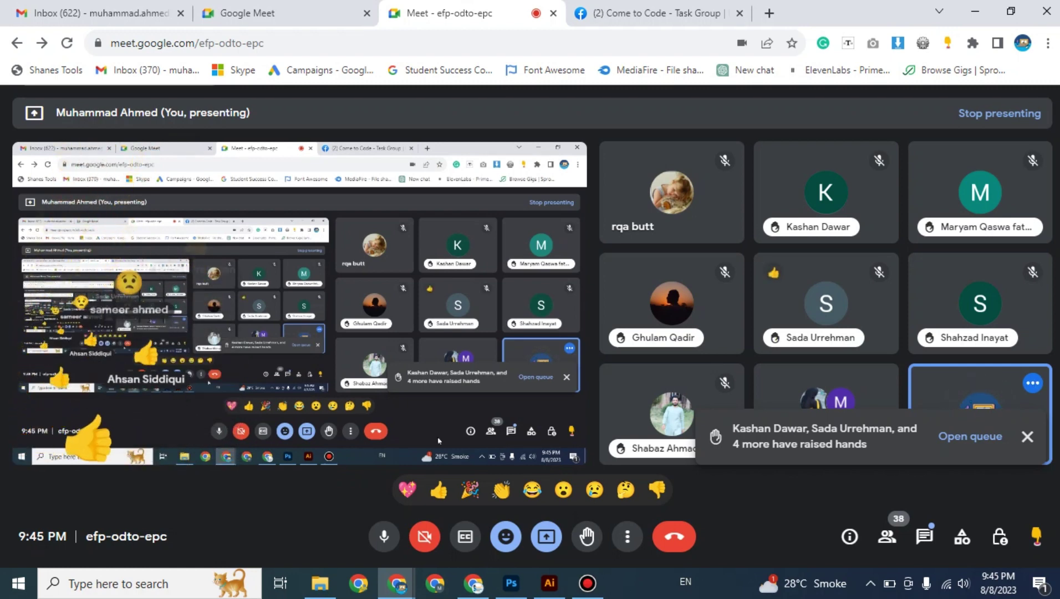
pyautogui.hotkey('ctrl', 'alt', 'c')
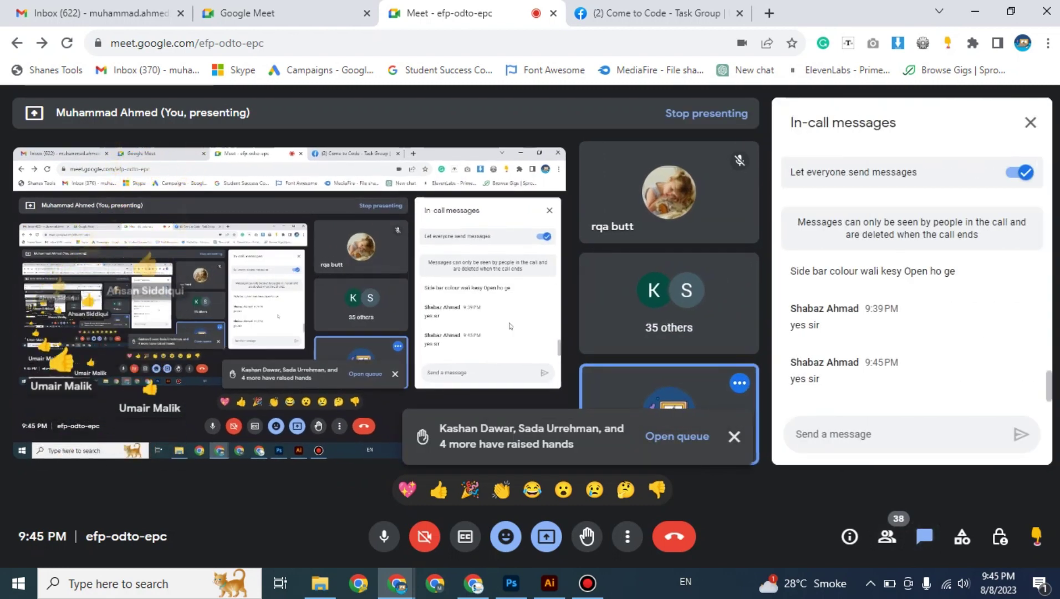
pyautogui.scroll(2, 954, 345)
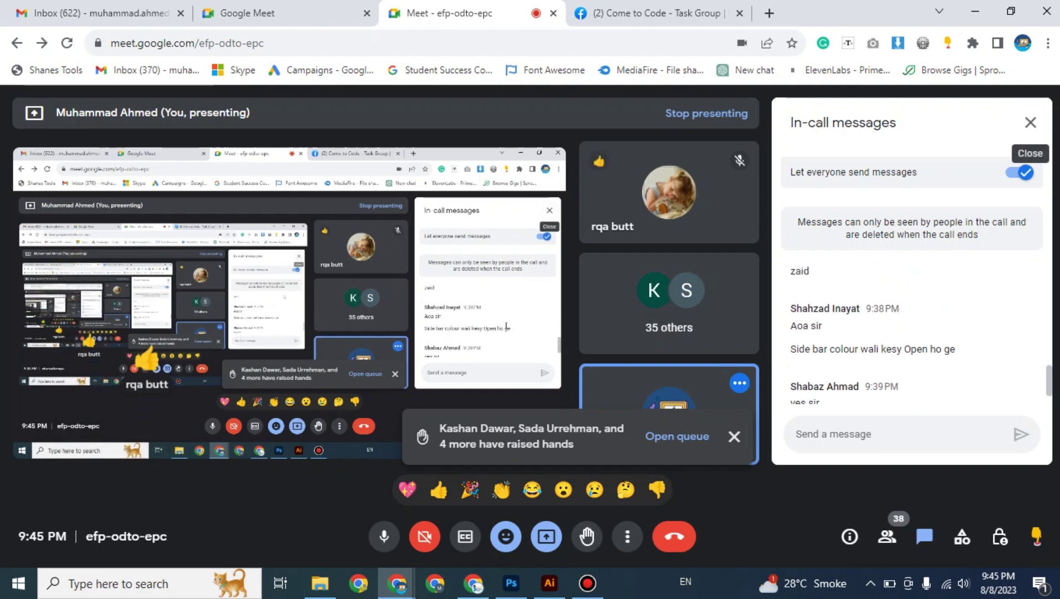
pyautogui.scroll(2, 945, 348)
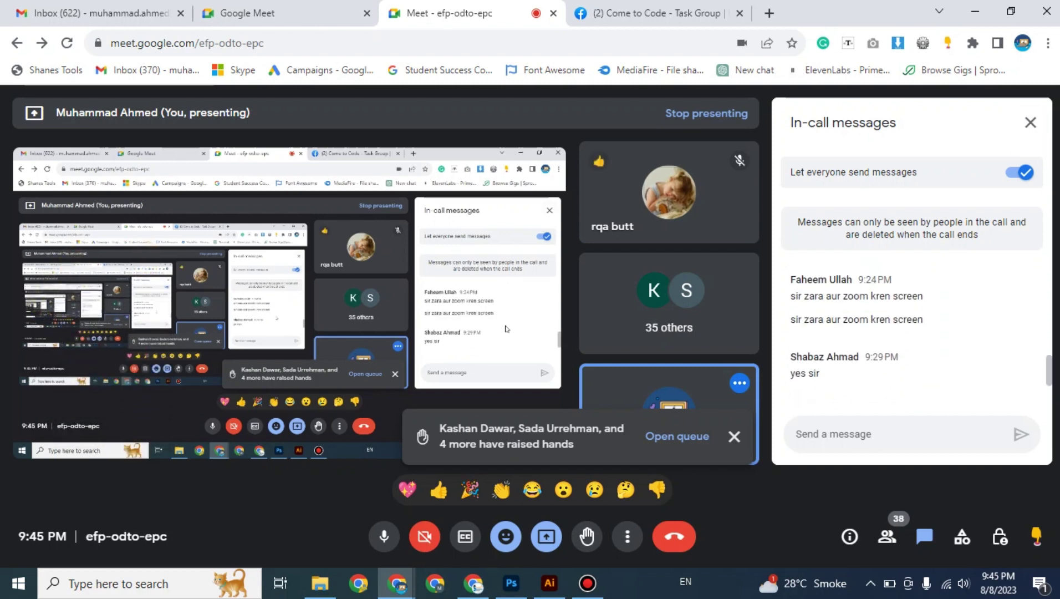
pyautogui.scroll(2, 946, 348)
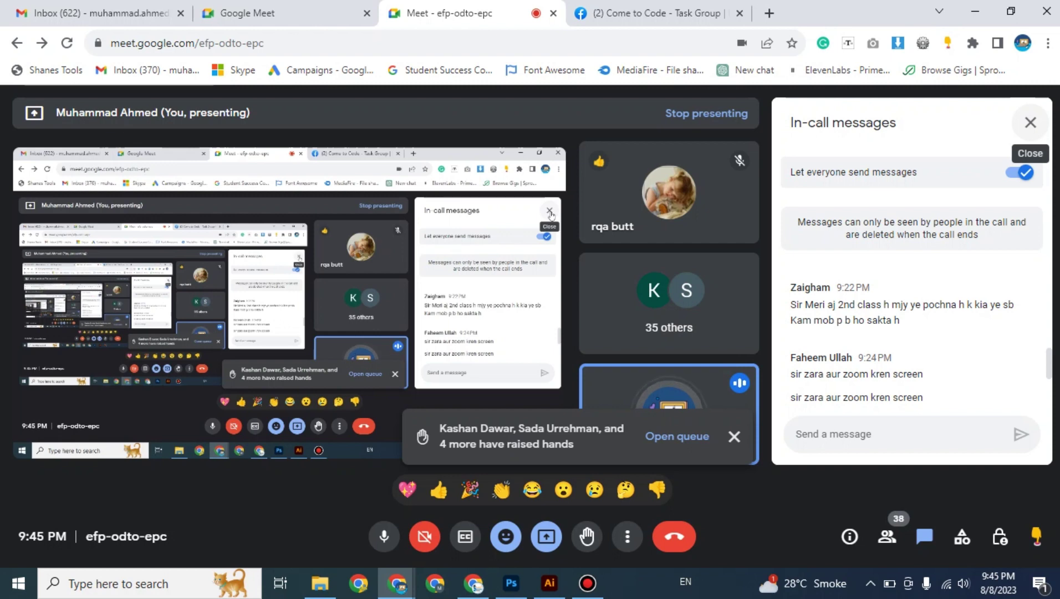
pyautogui.click(1030, 123)
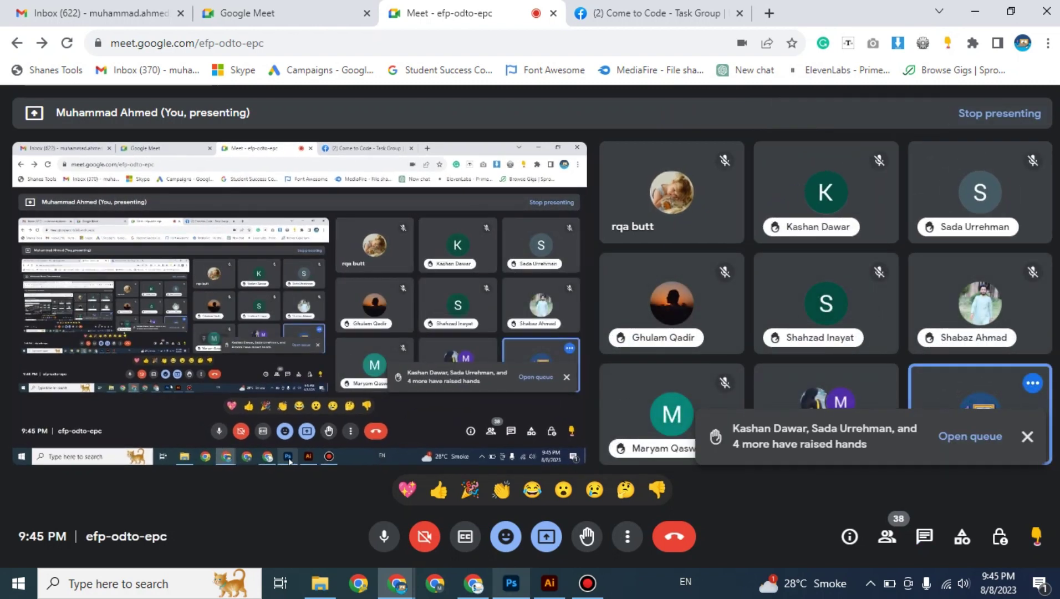
# Step: Switch back to Illustrator and delete the tall rectangle beside the square
pyautogui.click(550, 582)
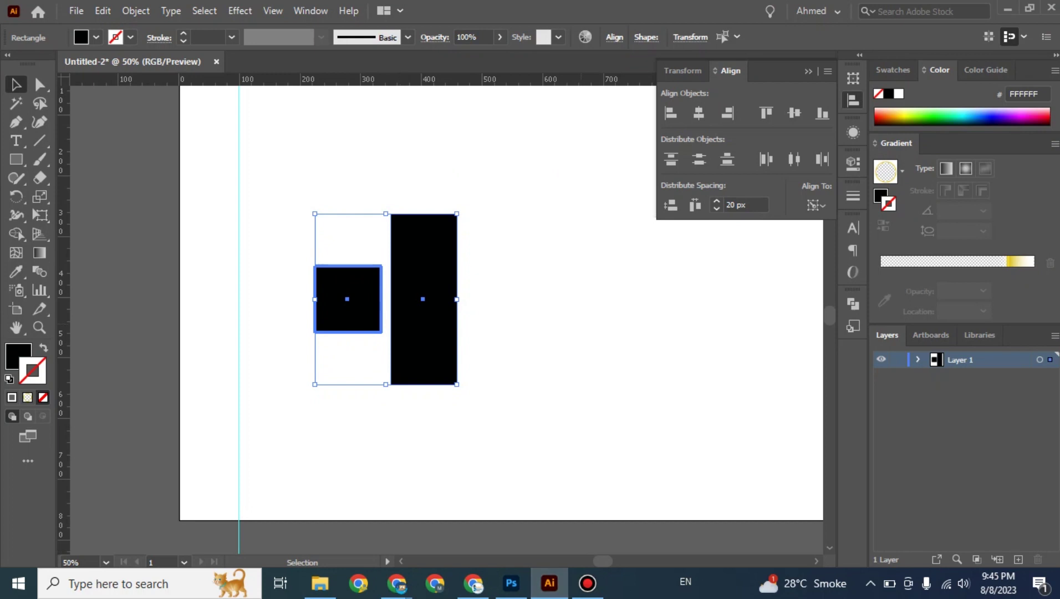
pyautogui.hotkey('ctrl', 'shift', 'a')
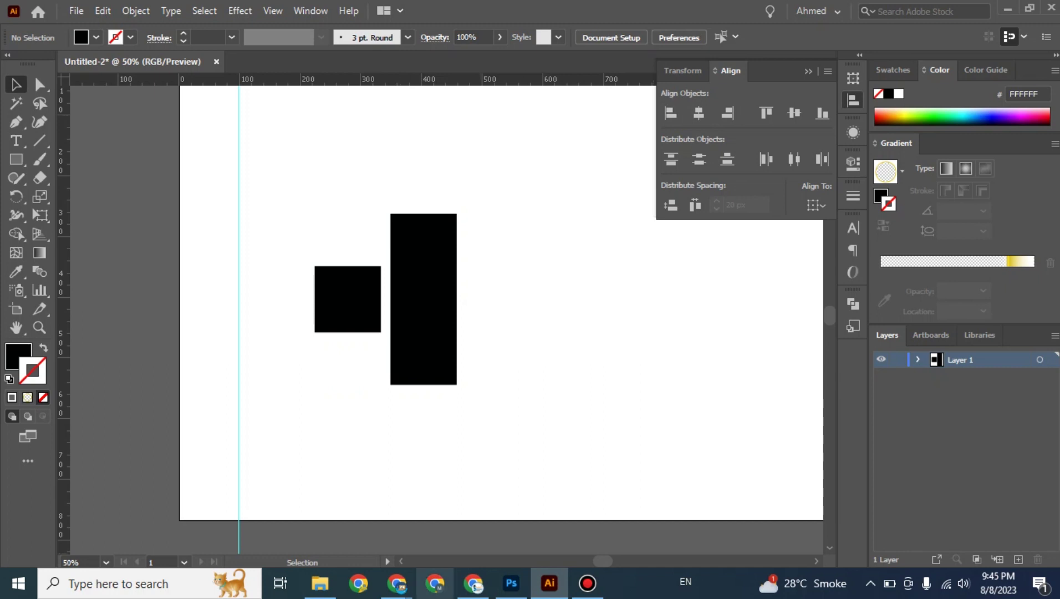
pyautogui.moveTo(397, 583)
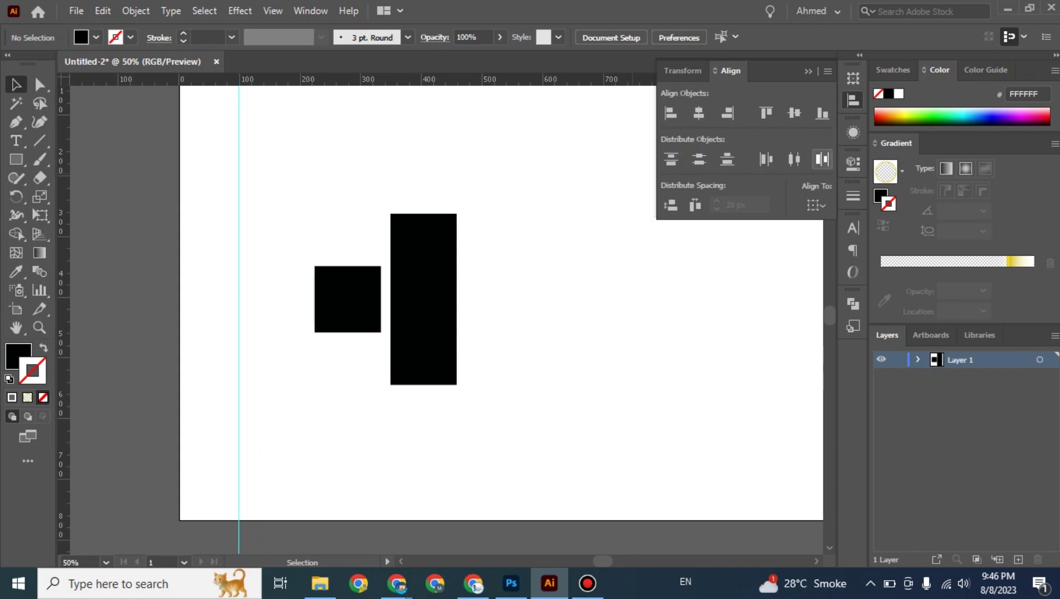
pyautogui.click(421, 296)
pyautogui.press('Delete')
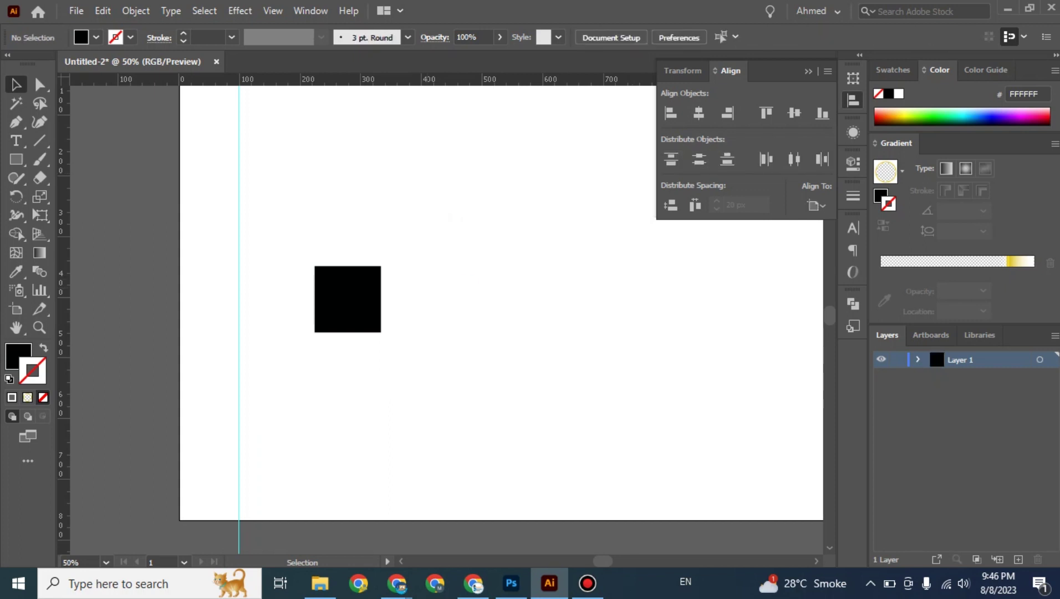
# Step: Shrink the square to about 90 px near the artboard's upper-left corner and place a copy about 45 px right and 103 px below it
pyautogui.moveTo(348, 298); pyautogui.dragTo(344, 232)
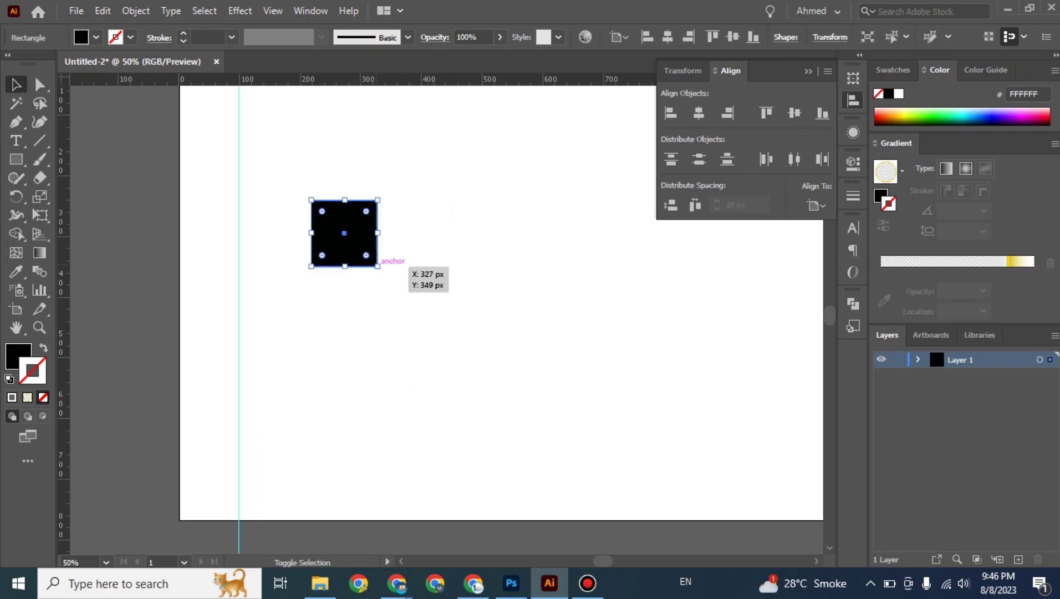
pyautogui.moveTo(378, 266); pyautogui.dragTo(302, 164)
pyautogui.hotkey('ctrl', 'shift', 'a')
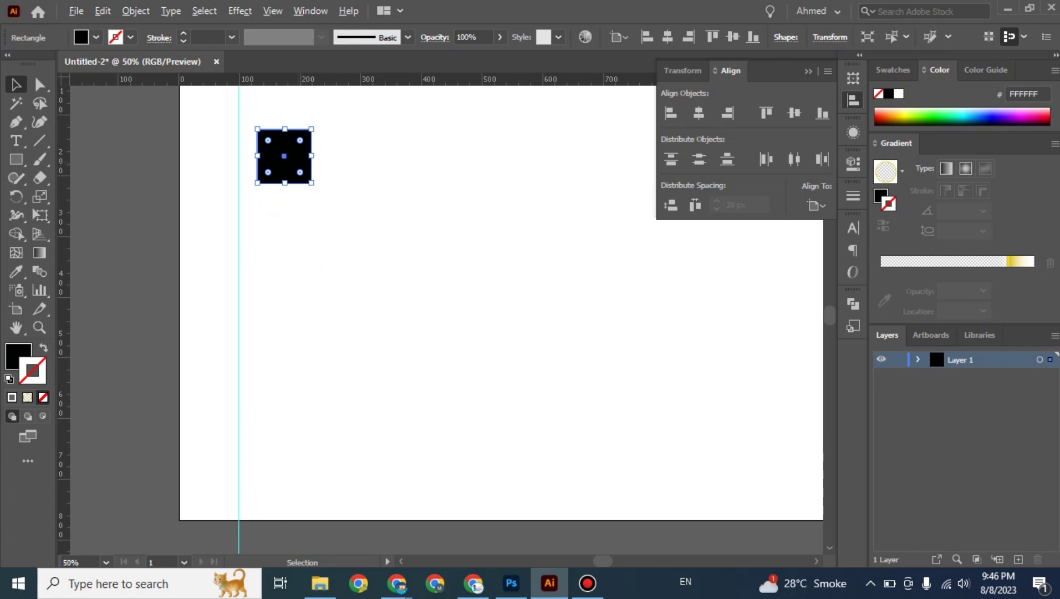
pyautogui.moveTo(284, 155); pyautogui.dragTo(311, 218)
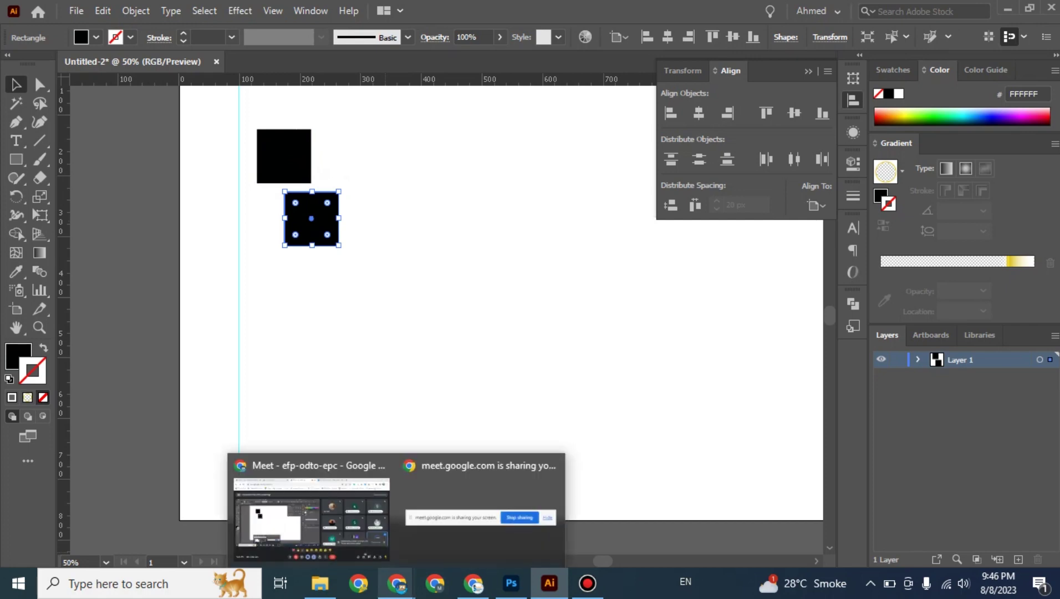
# Step: Check the in-call messages in the Google Meet call and return to Illustrator
pyautogui.moveTo(310, 510)
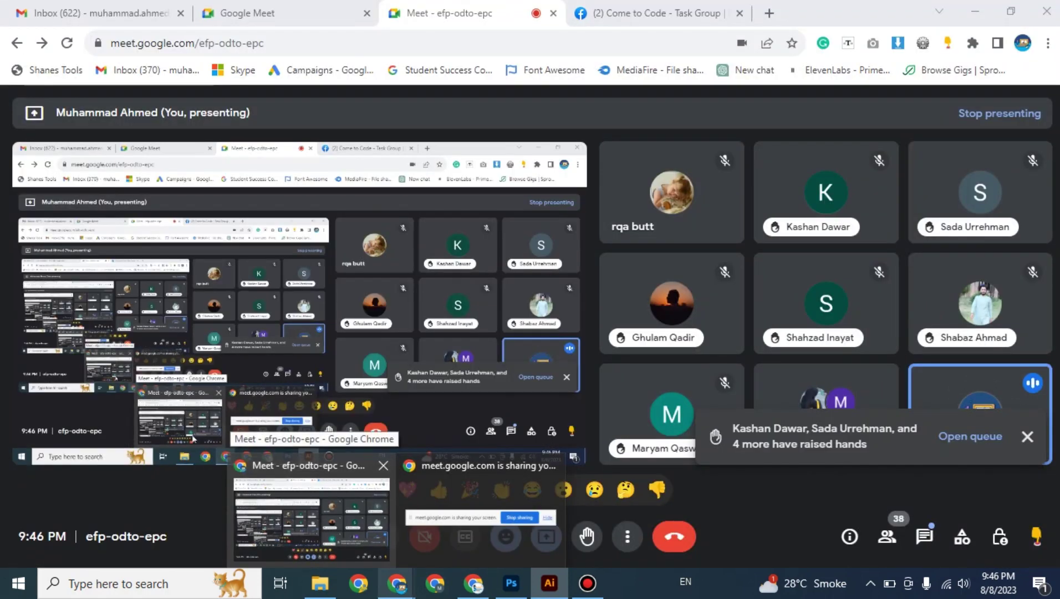
pyautogui.click(311, 510)
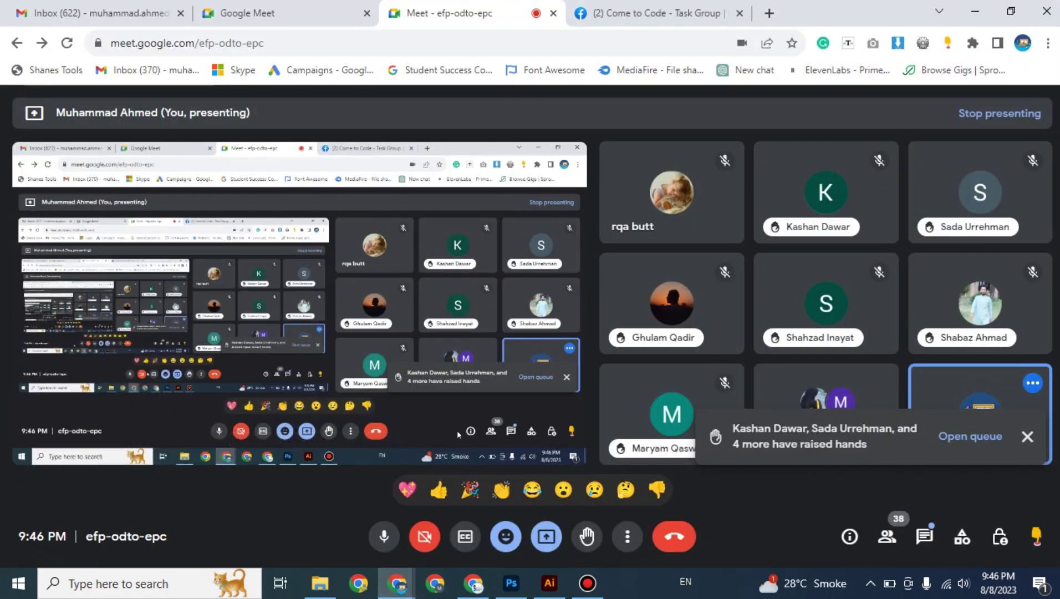
pyautogui.click(924, 537)
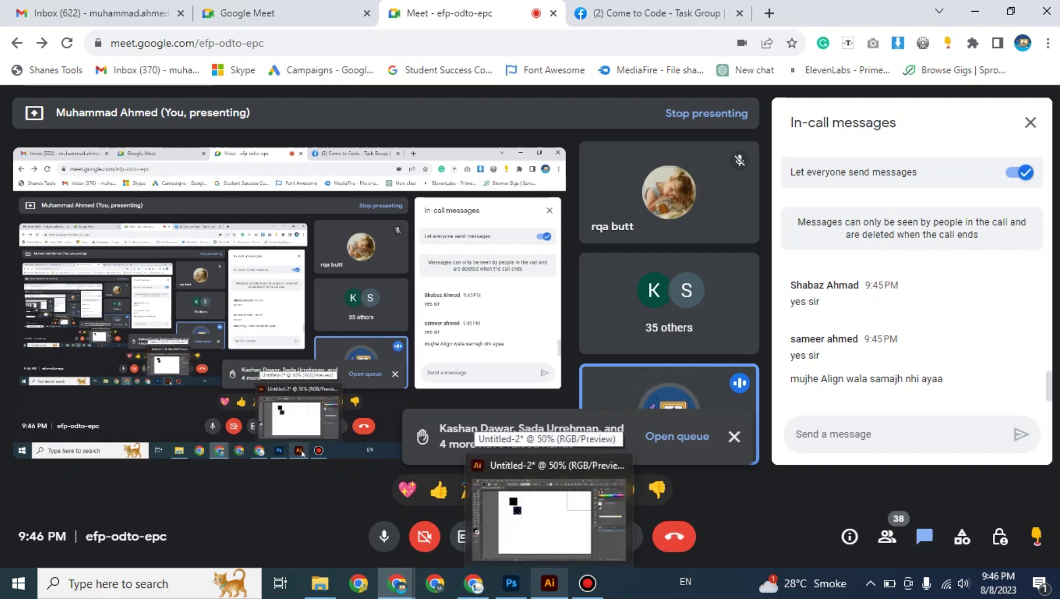
pyautogui.click(549, 584)
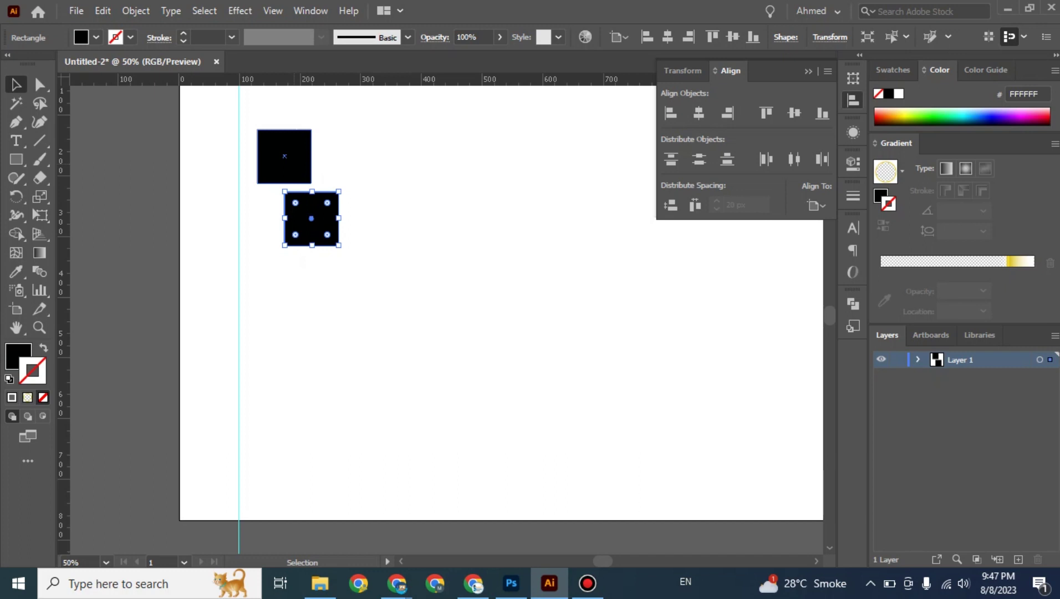
# Step: Switch to Google Meet, read through the students' chat replies about the repeat shortcut and close the chat
pyautogui.moveTo(397, 584)
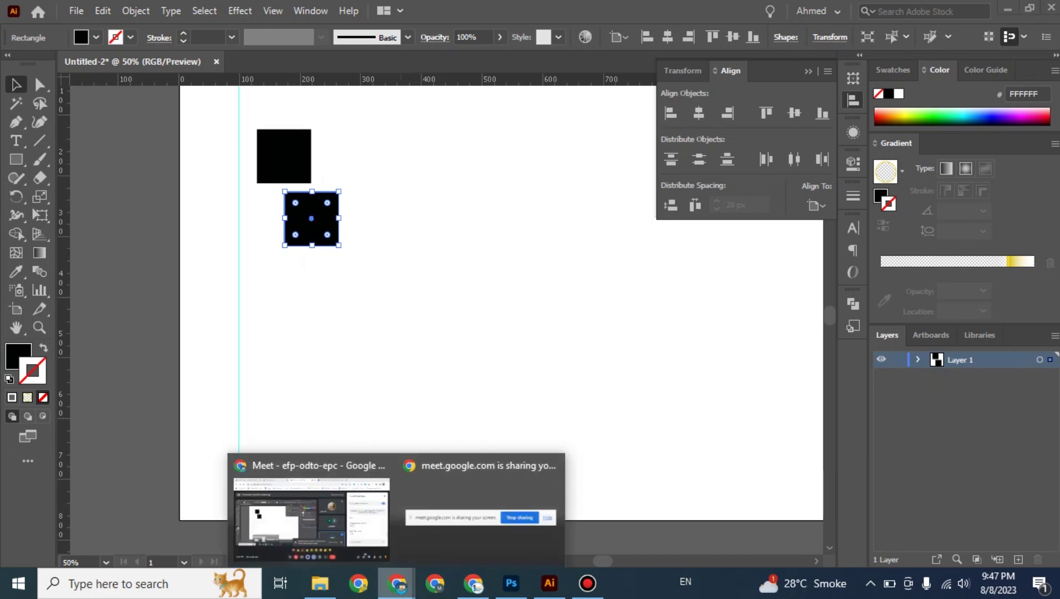
pyautogui.click(312, 518)
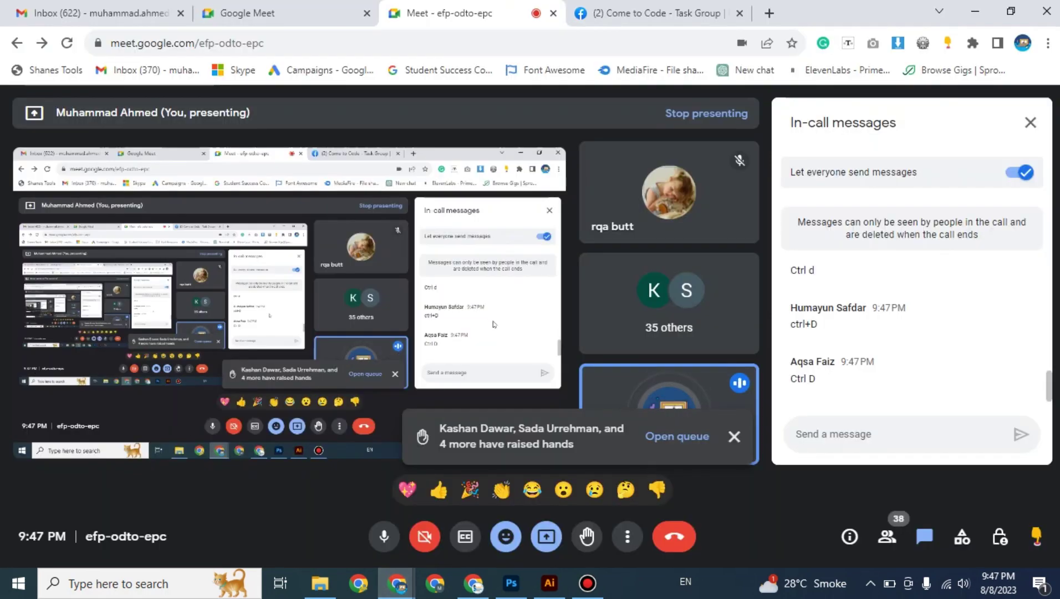
pyautogui.scroll(2, 915, 338)
pyautogui.scroll(5, 915, 338)
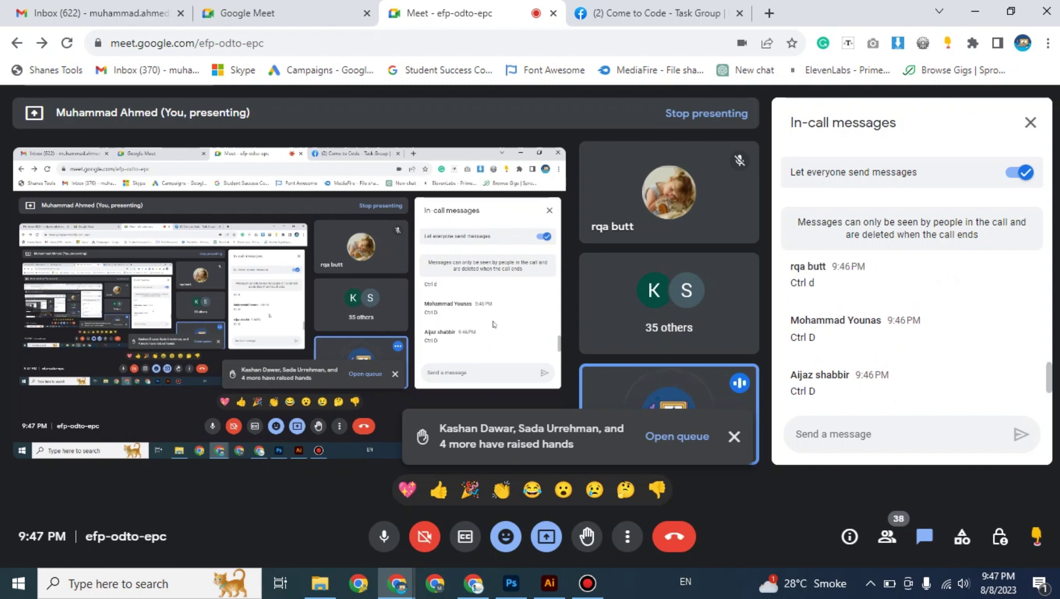
pyautogui.scroll(4, 915, 338)
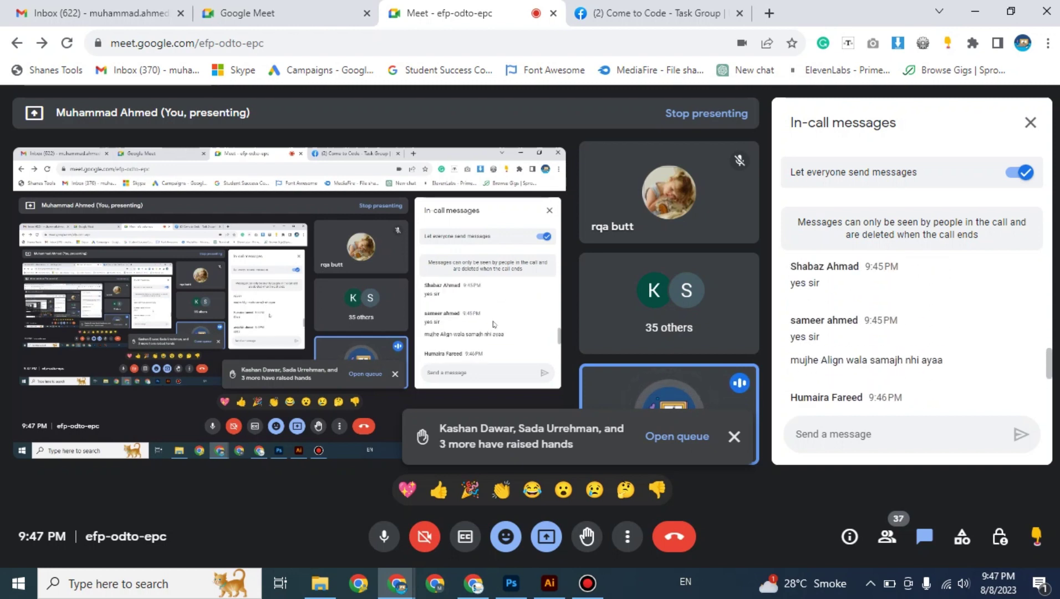
pyautogui.scroll(-5, 915, 338)
pyautogui.scroll(-2, 923, 341)
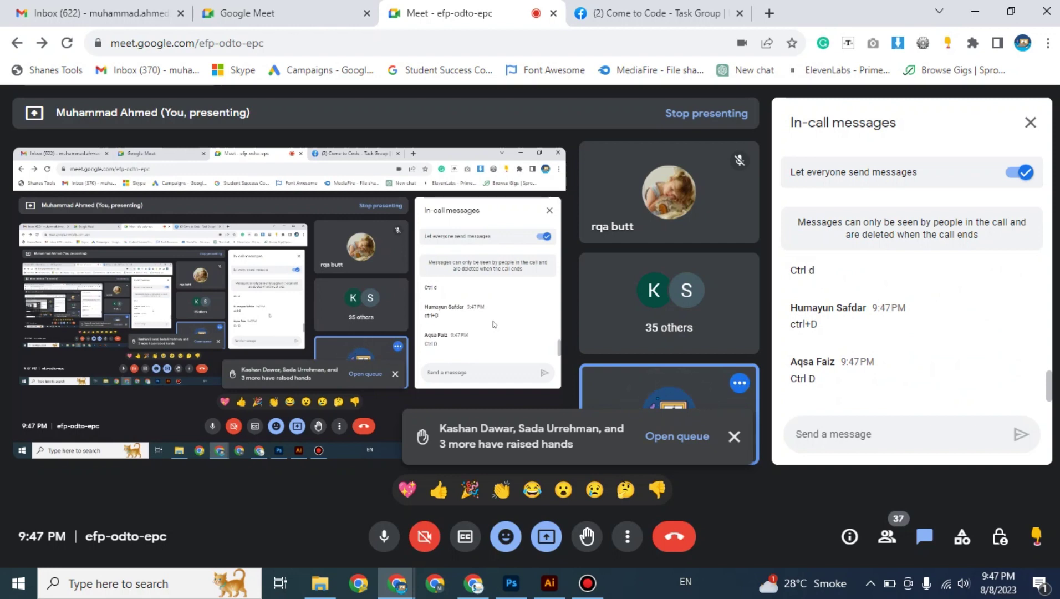
pyautogui.click(1030, 122)
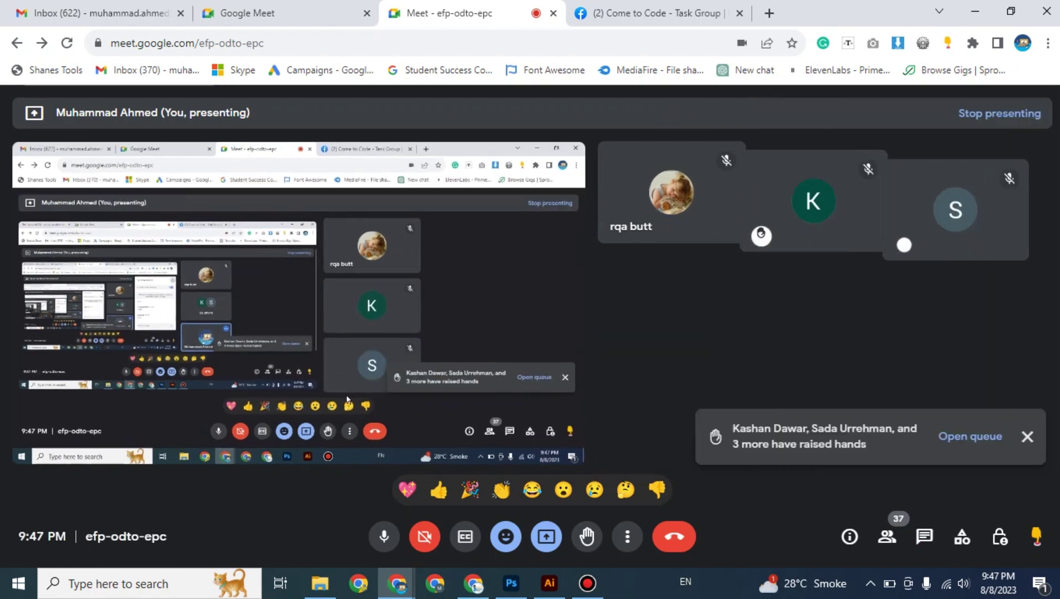
# Step: Switch back to Illustrator and repeat the copy transformation four times to form a diagonal row of six squares, leaving nothing selected
pyautogui.hotkey('alt', 'Tab')
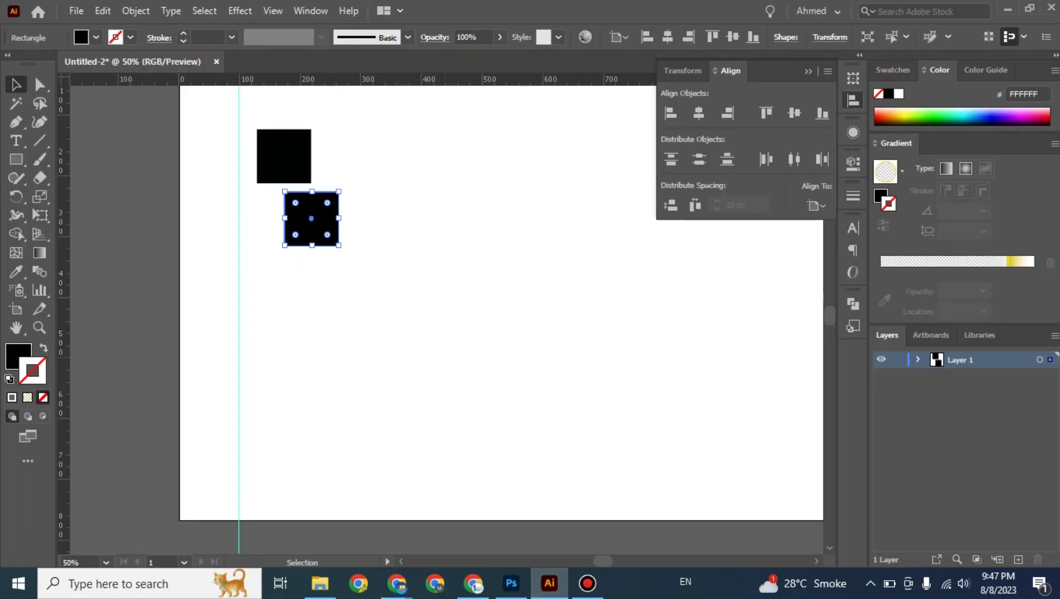
pyautogui.press('a')
pyautogui.hotkey('ctrl', 'd')
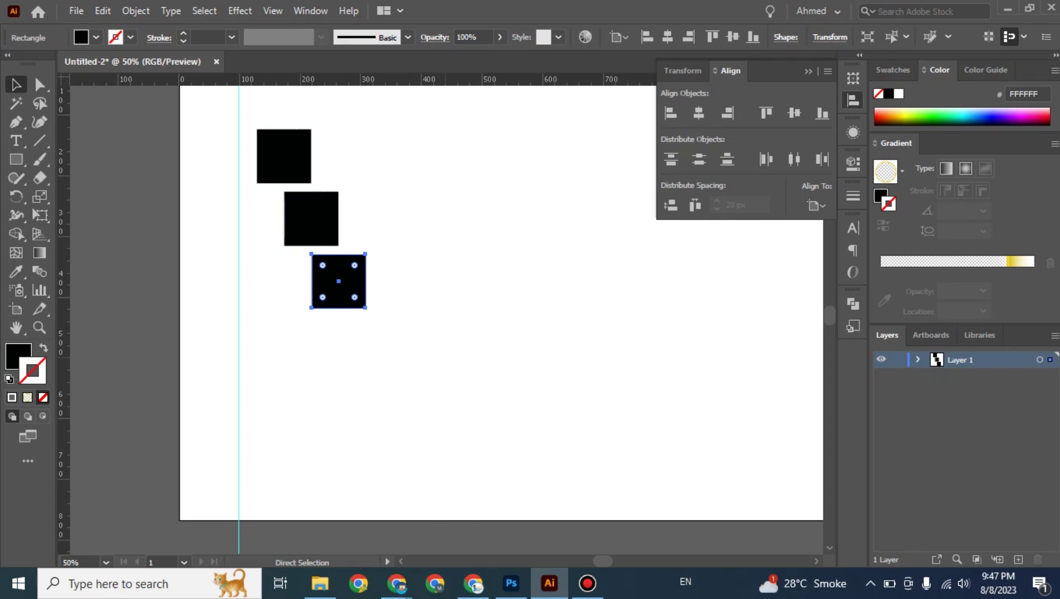
pyautogui.hotkey('ctrl', 'd')
pyautogui.hotkey('ctrl', 'd')
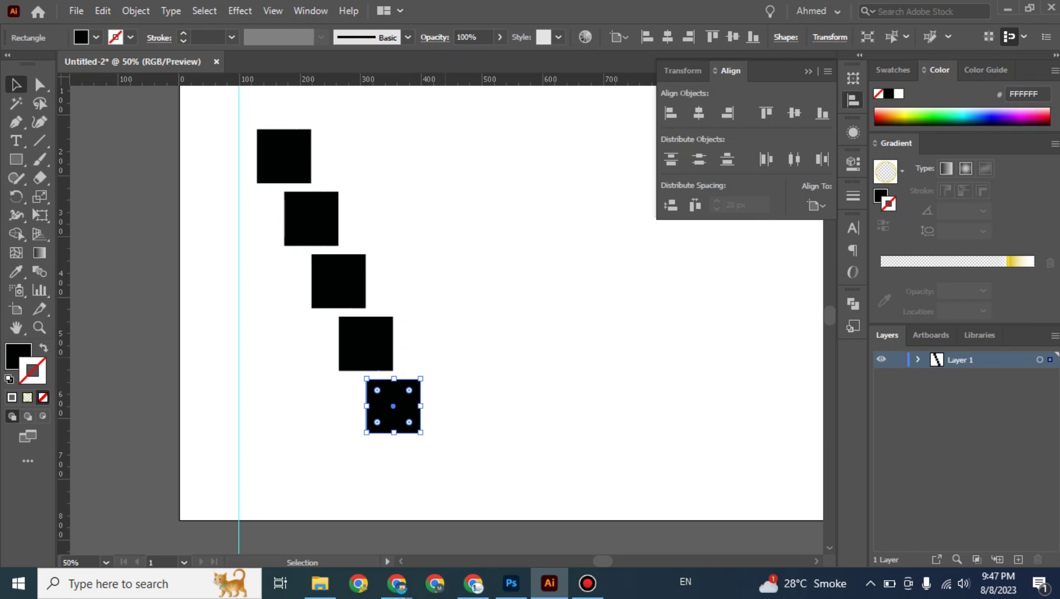
pyautogui.hotkey('ctrl', 'd')
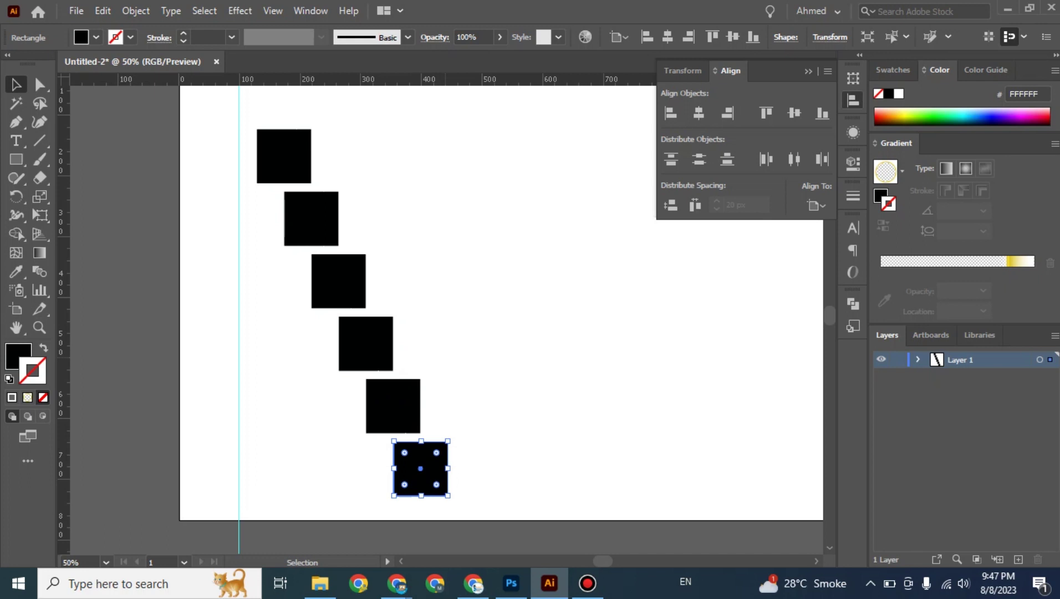
pyautogui.hotkey('ctrl', 'shift', 'a')
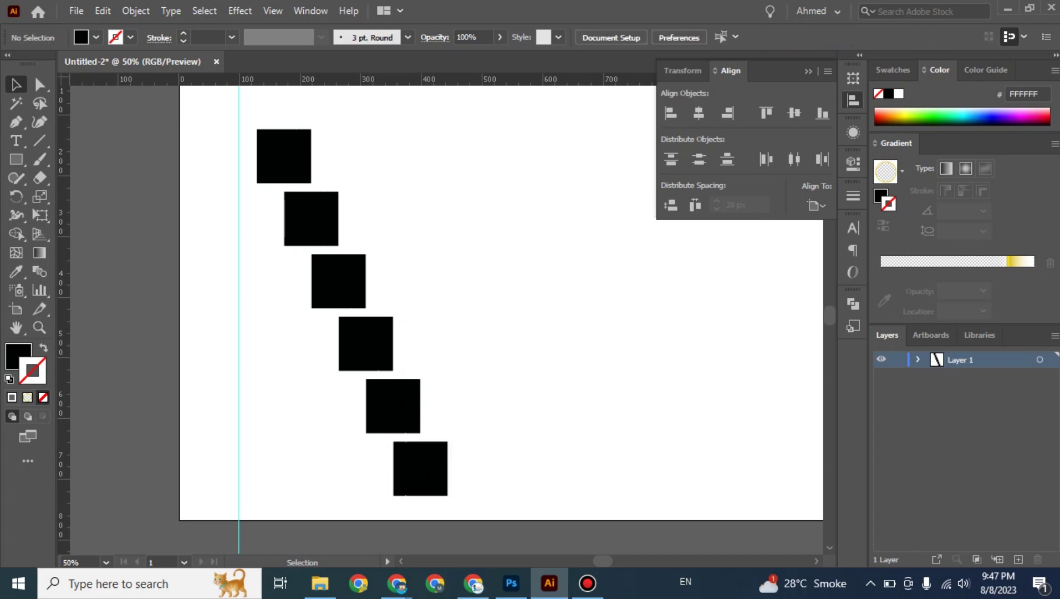
# Step: Select all six squares, try aligning them by their left edges, undo that and align them by their right edges
pyautogui.moveTo(242, 109); pyautogui.dragTo(471, 505)
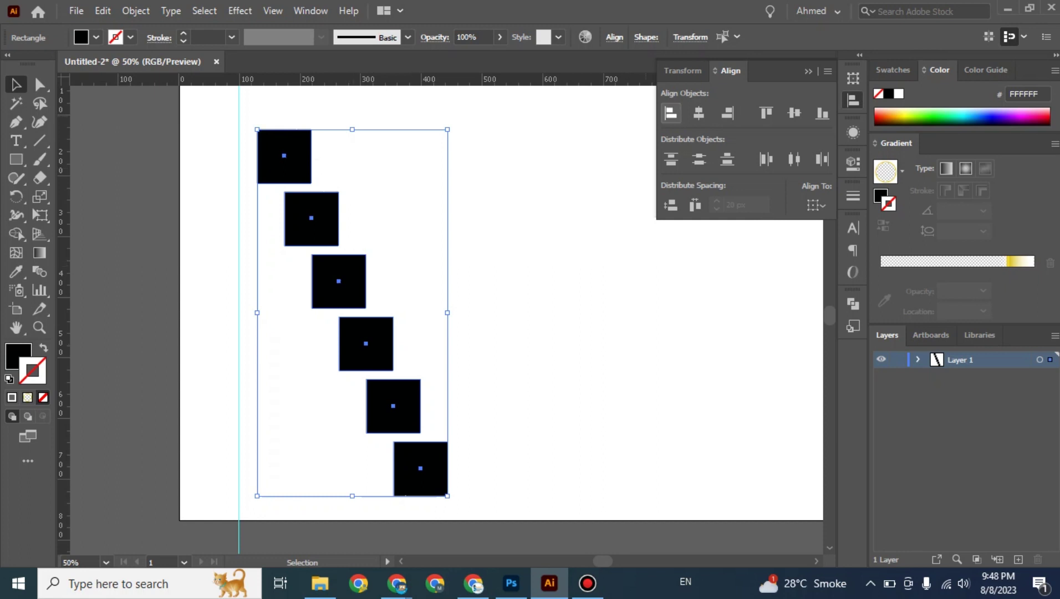
pyautogui.click(671, 113)
pyautogui.hotkey('ctrl', 'z')
pyautogui.click(728, 113)
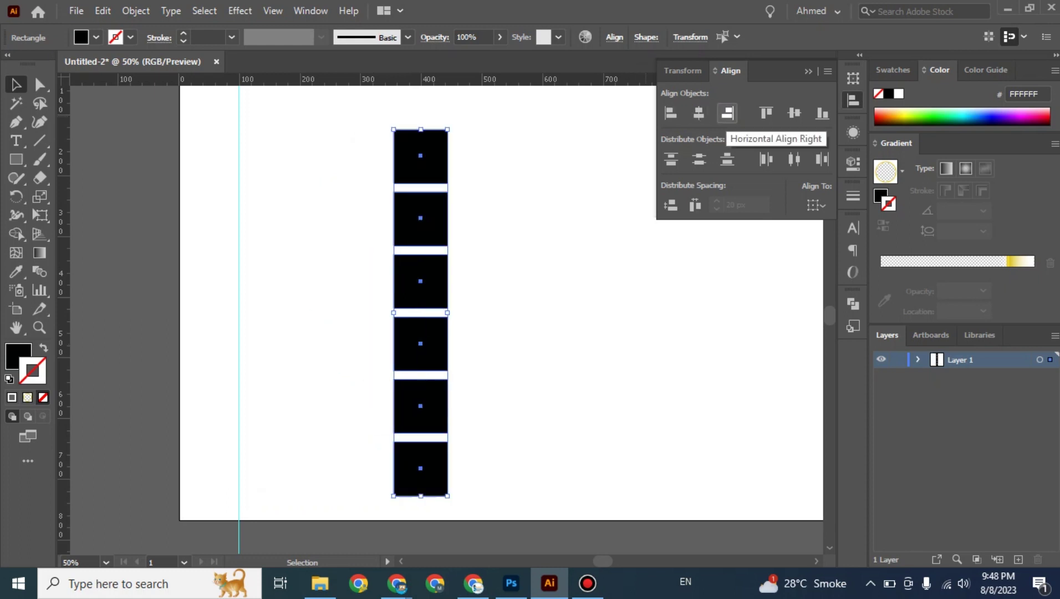
# Step: Undo the right alignment, align the six squares by their horizontal centres and move the column closer to the vertical guide, leaving nothing selected
pyautogui.hotkey('ctrl', 'z')
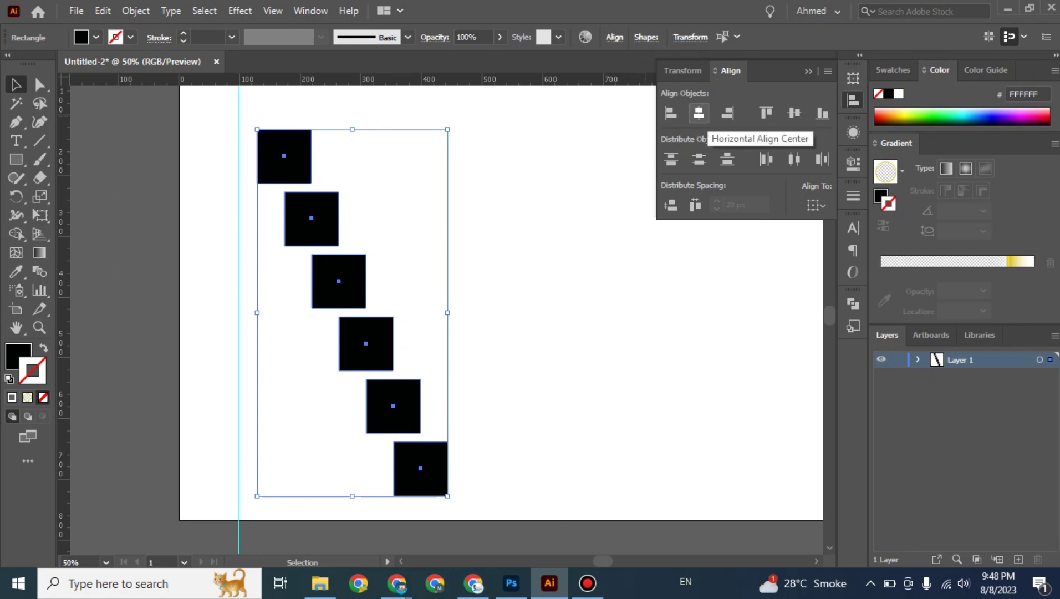
pyautogui.click(699, 113)
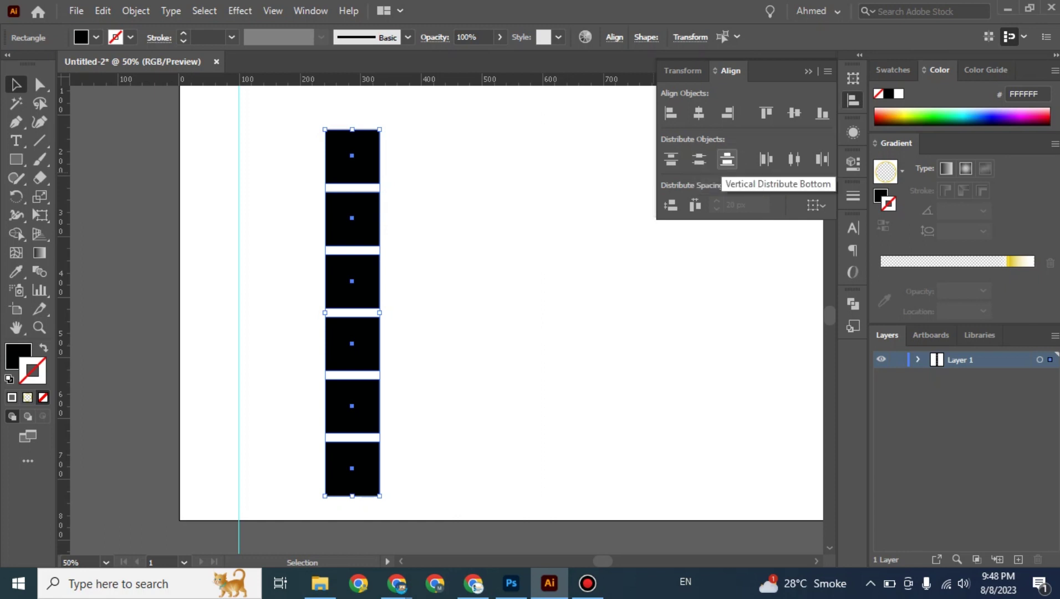
pyautogui.moveTo(376, 167); pyautogui.dragTo(306, 162)
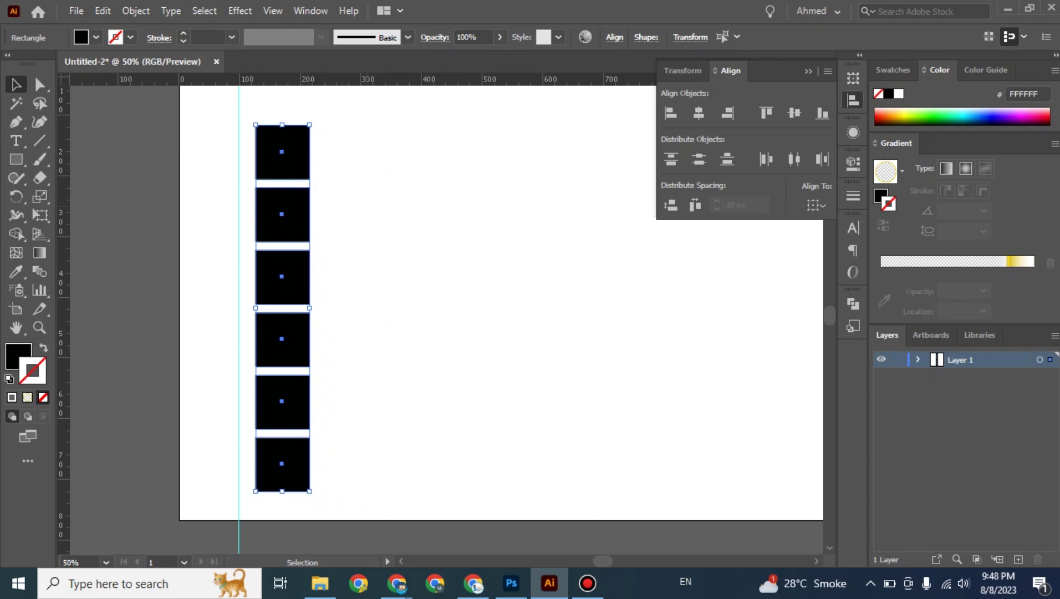
pyautogui.hotkey('ctrl', 'shift', 'a')
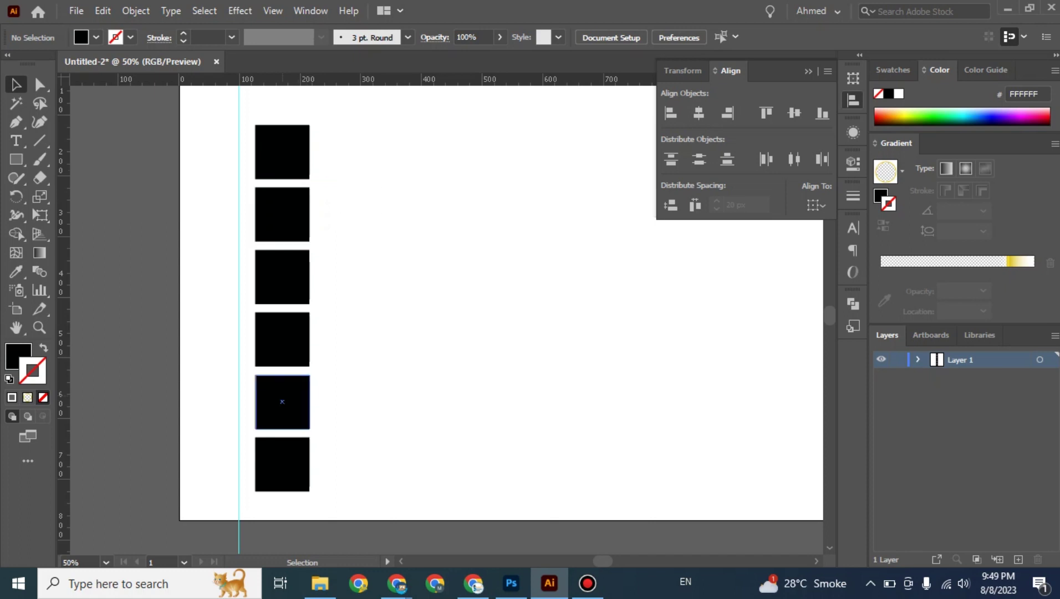
# Step: Nudge the fifth square in the column down slightly to make its spacing uneven
pyautogui.click(282, 401)
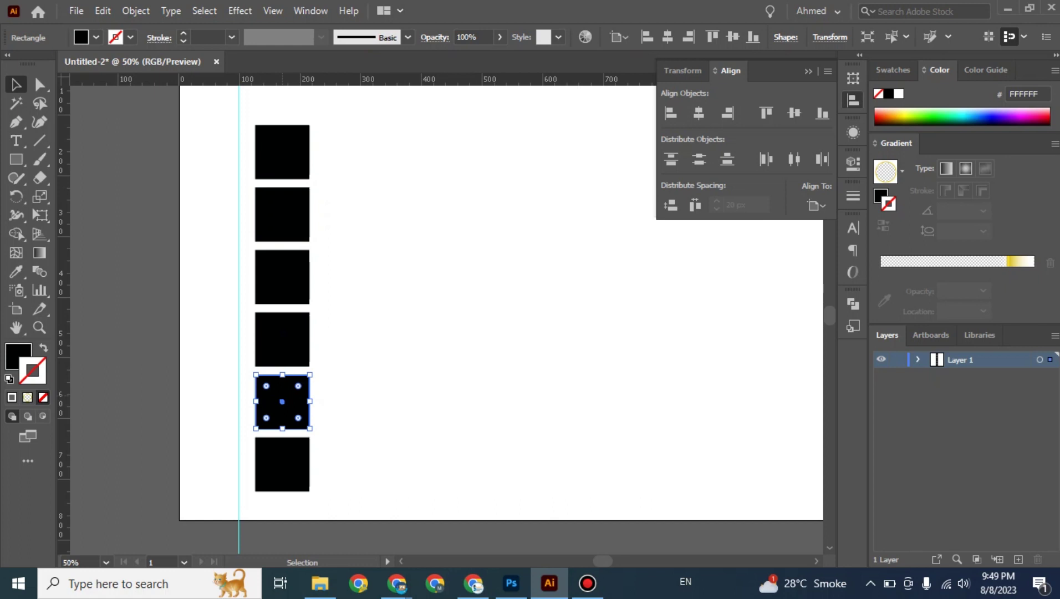
pyautogui.press('Down')
pyautogui.press('Down')
pyautogui.press('Down')
pyautogui.press('Down')
pyautogui.press('Down')
pyautogui.press('Down')
pyautogui.press('Down')
pyautogui.press('Down')
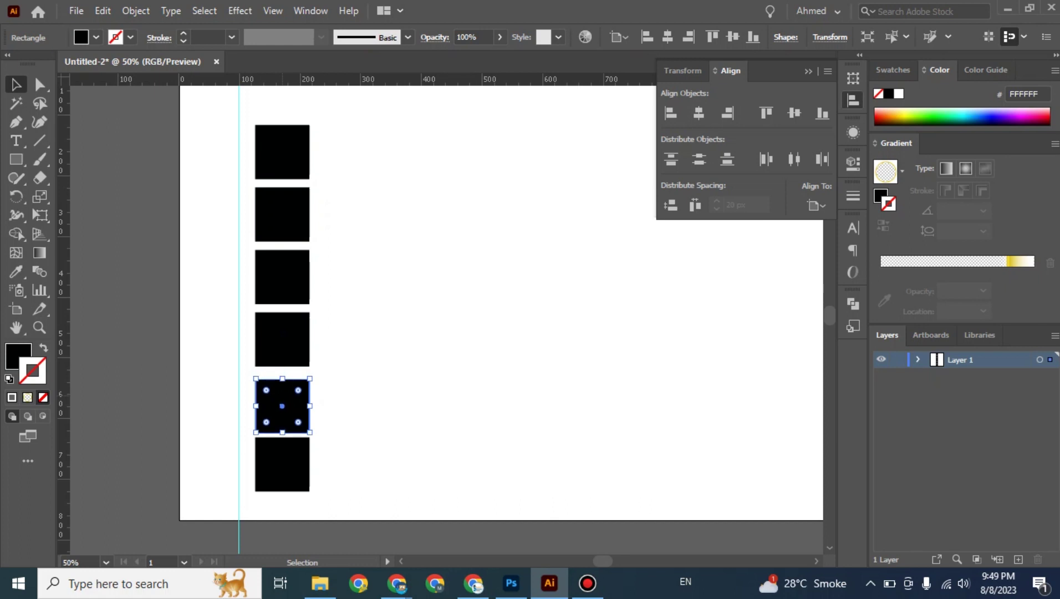
# Step: Nudge the fourth square up until it nearly touches the third square
pyautogui.click(282, 339)
pyautogui.press('Up')
pyautogui.press('Up')
pyautogui.press('Up')
pyautogui.press('Up')
pyautogui.press('Up')
pyautogui.press('Up')
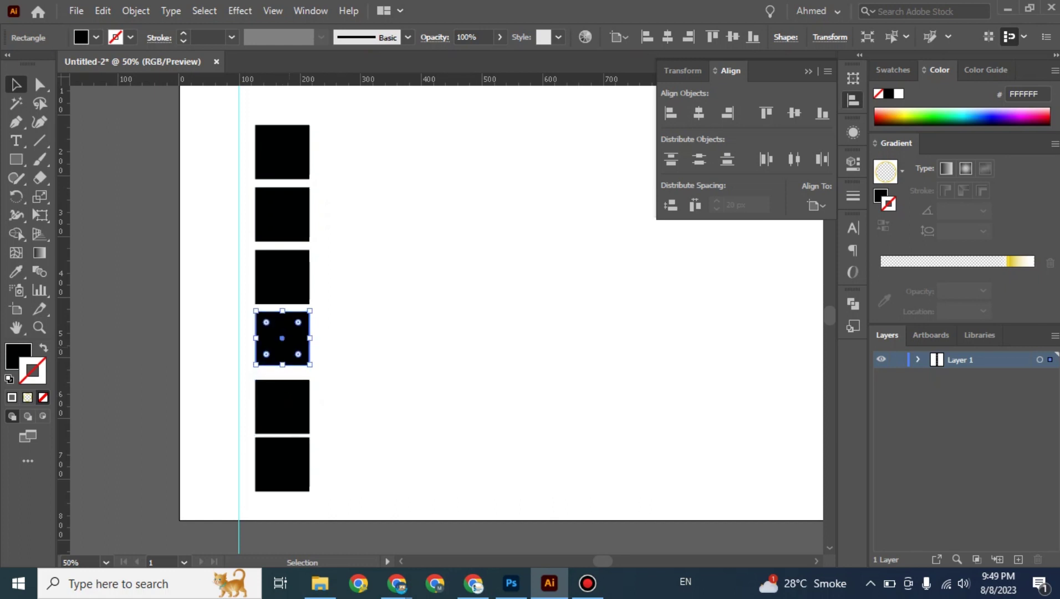
pyautogui.press('Up')
pyautogui.press('Up')
pyautogui.press('Up')
pyautogui.press('Up')
pyautogui.press('Up')
pyautogui.press('Up')
pyautogui.press('Up')
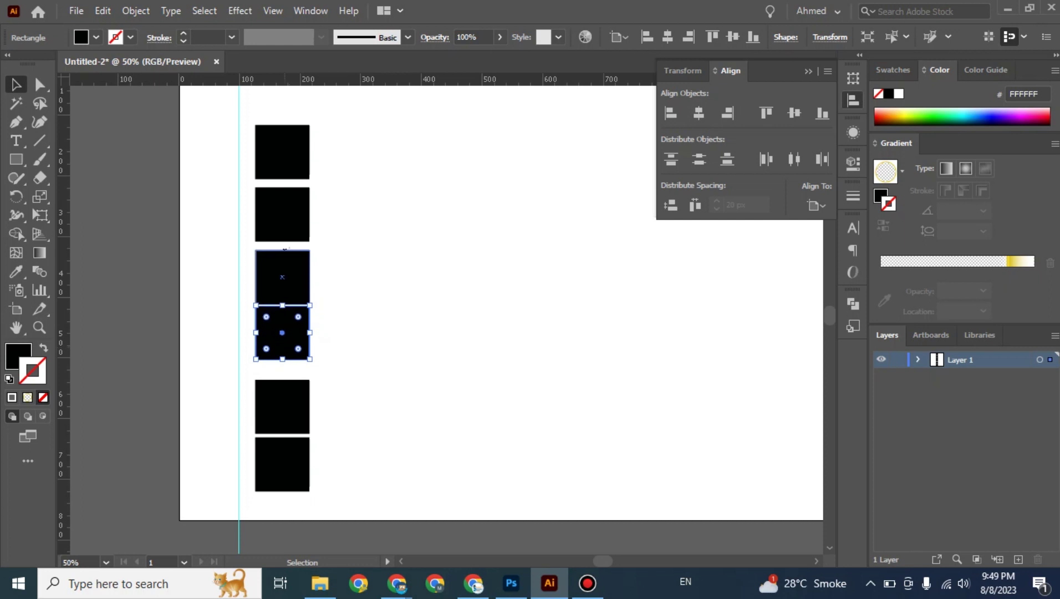
# Step: Nudge the first and second squares of the column down slightly, leaving nothing selected
pyautogui.click(285, 177)
pyautogui.press('Down')
pyautogui.press('Down')
pyautogui.press('Down')
pyautogui.press('Down')
pyautogui.press('Down')
pyautogui.press('Down')
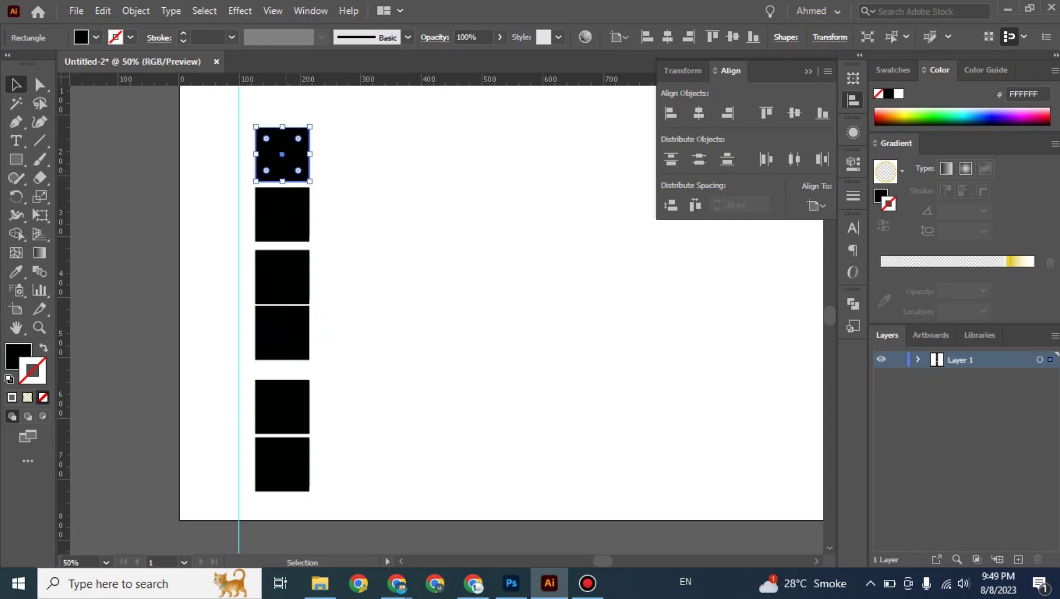
pyautogui.click(283, 215)
pyautogui.press('Down')
pyautogui.press('Down')
pyautogui.press('Down')
pyautogui.press('Down')
pyautogui.press('Down')
pyautogui.press('Down')
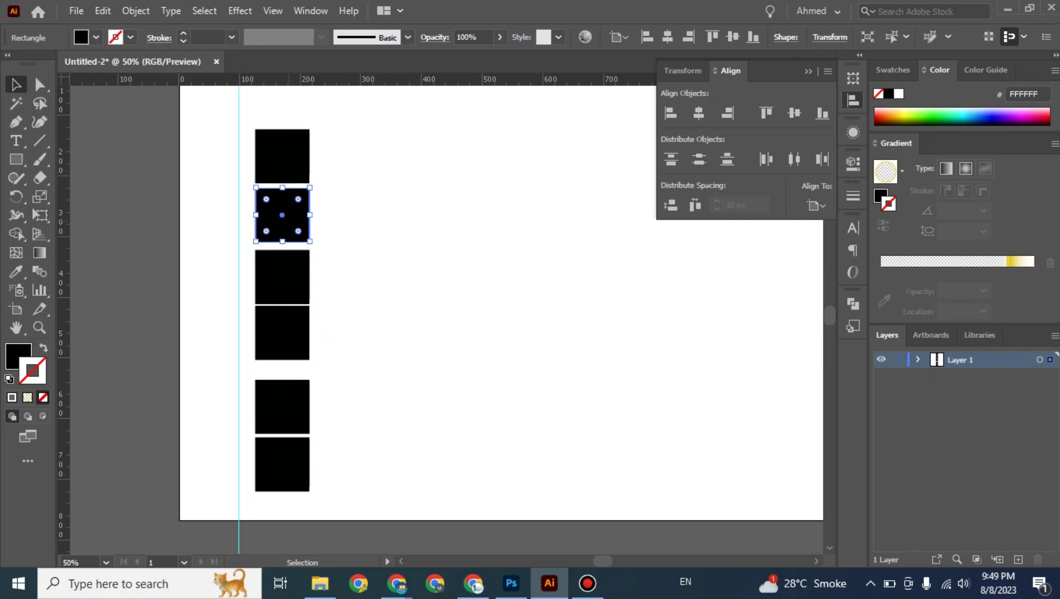
pyautogui.hotkey('ctrl', 'shift', 'a')
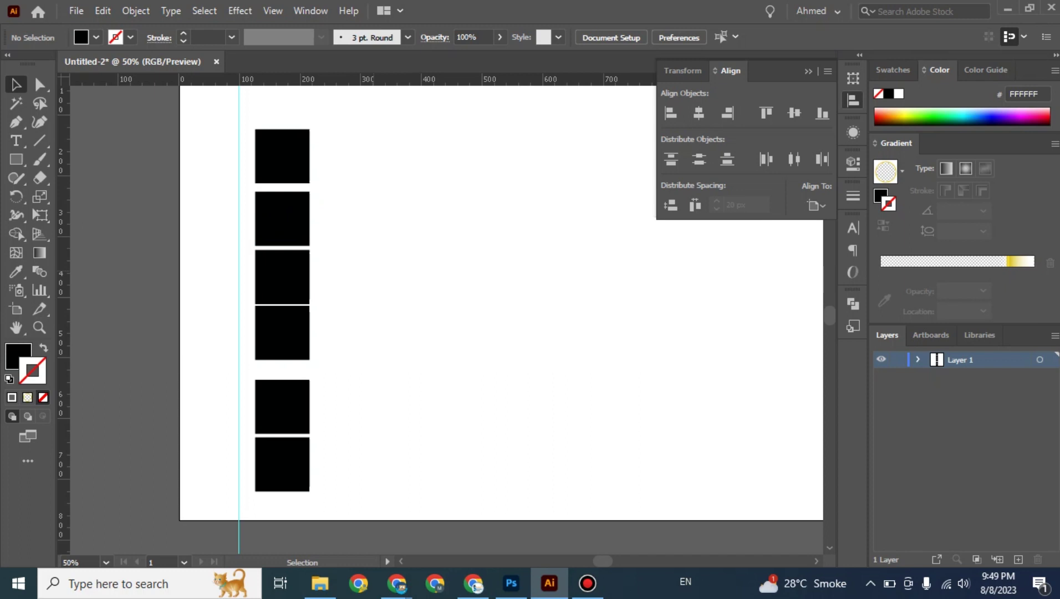
# Step: Select all six squares and try distributing them vertically by their tops, centres and bottoms
pyautogui.moveTo(343, 117); pyautogui.dragTo(248, 499)
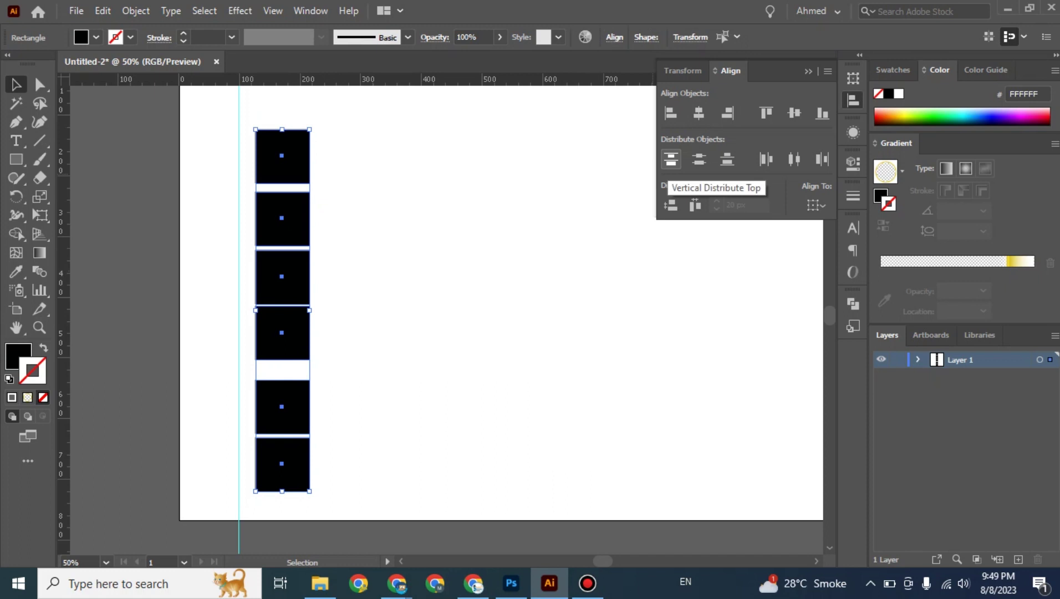
pyautogui.click(671, 159)
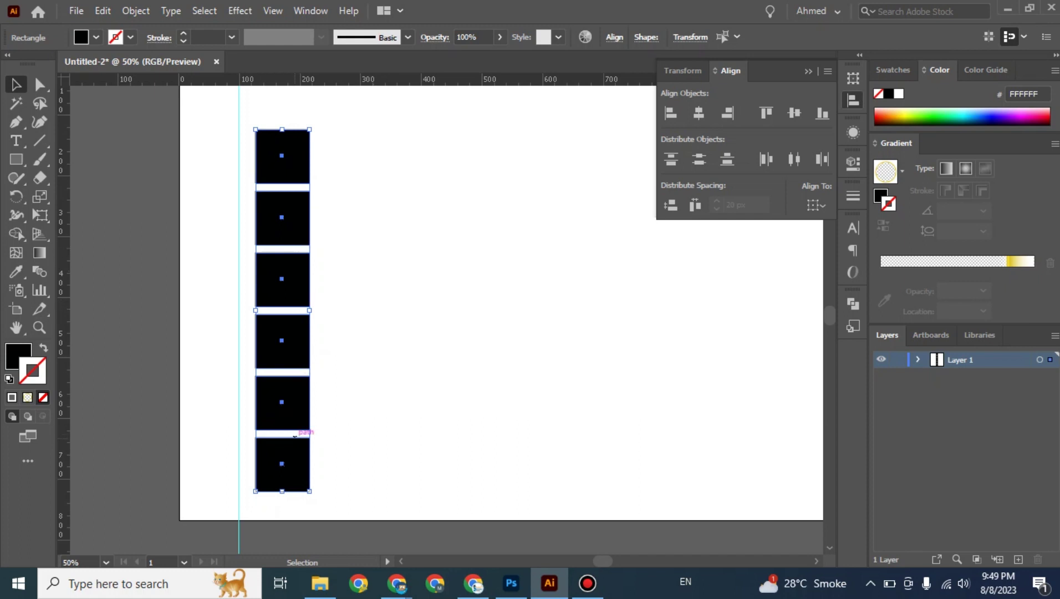
pyautogui.click(699, 159)
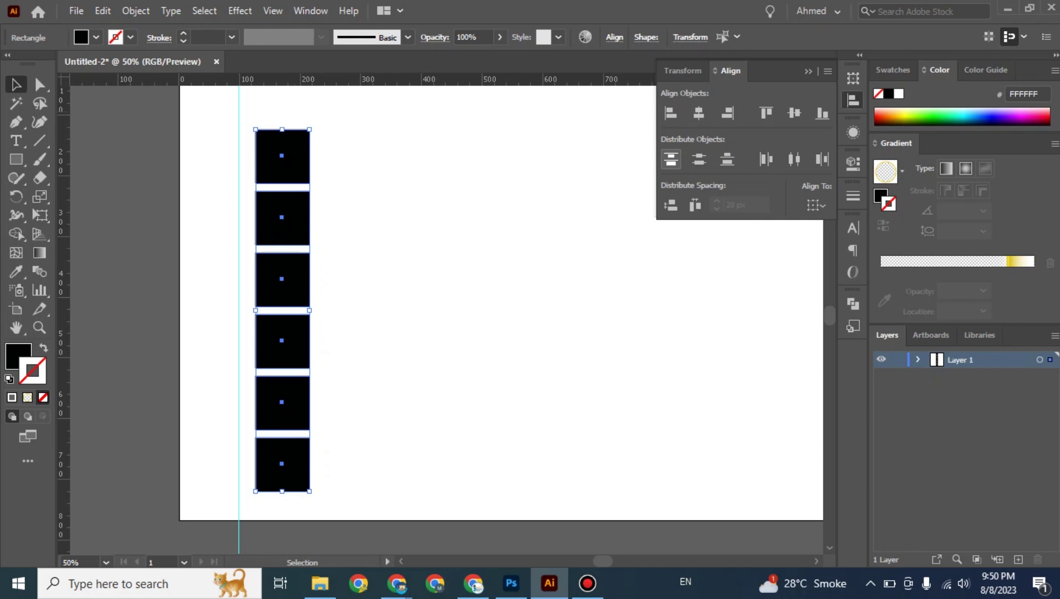
pyautogui.click(671, 160)
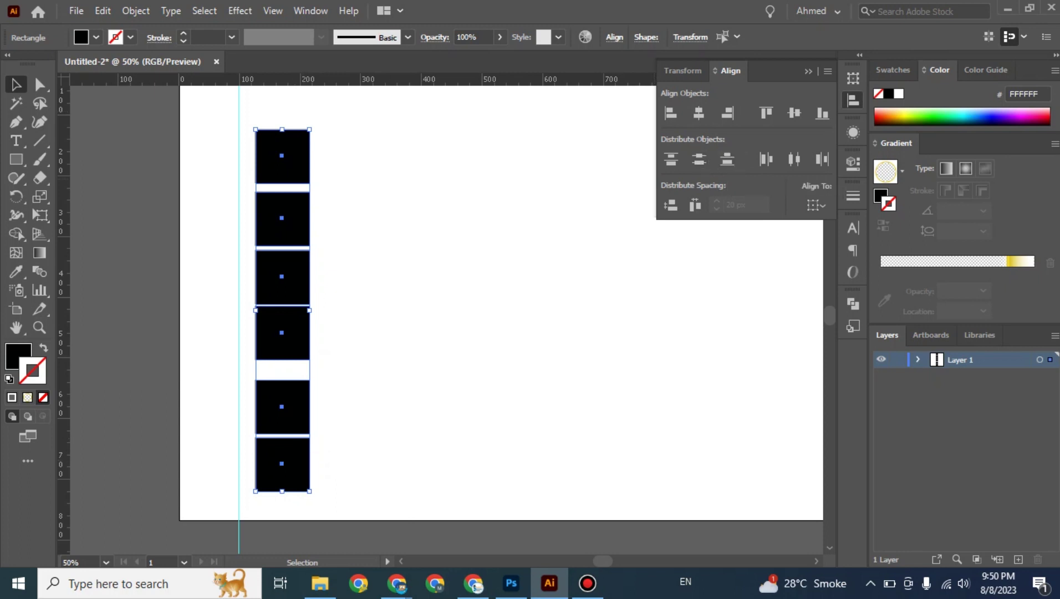
pyautogui.click(727, 159)
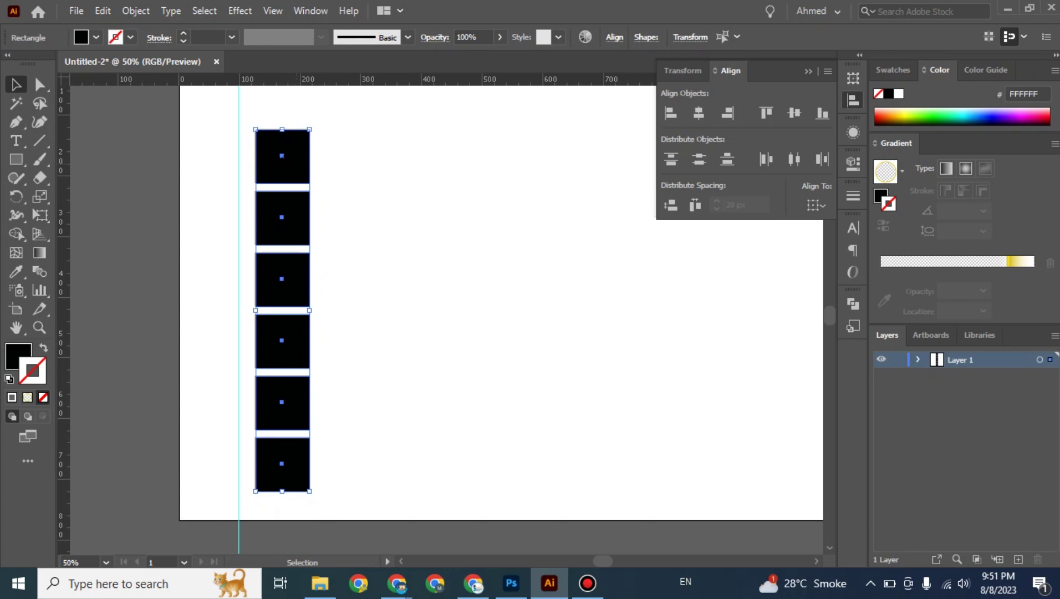
# Step: Undo the last distribution, make the top square the key object of the six and distribute the vertical spacing at 30 px
pyautogui.keyDown('shift'); pyautogui.click(271, 147); pyautogui.keyUp('shift')
pyautogui.press('a')
pyautogui.hotkey('ctrl', 'z')
pyautogui.press('v')
pyautogui.click(271, 146)
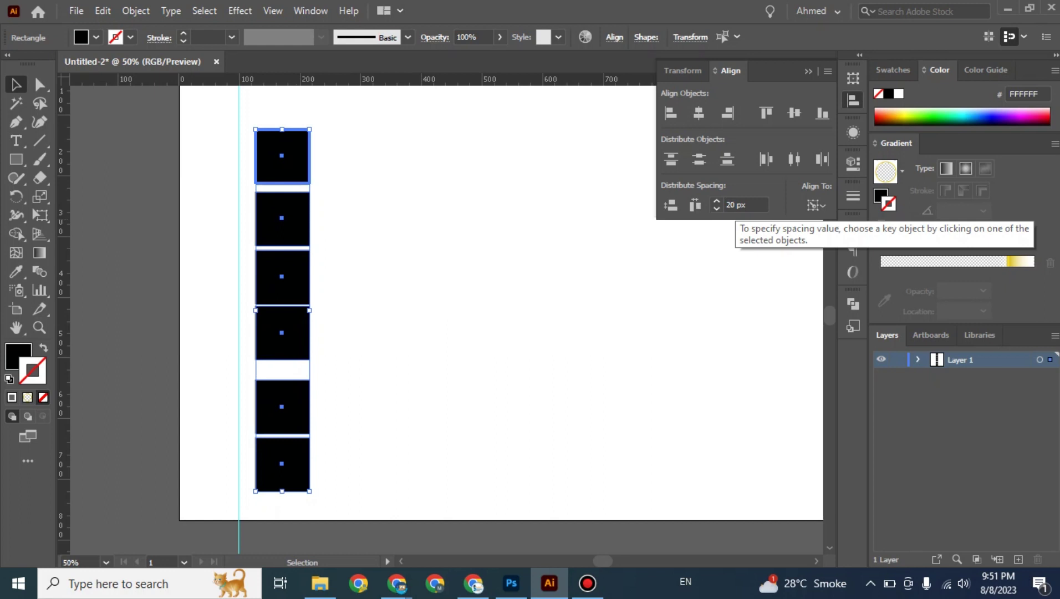
pyautogui.click(743, 205)
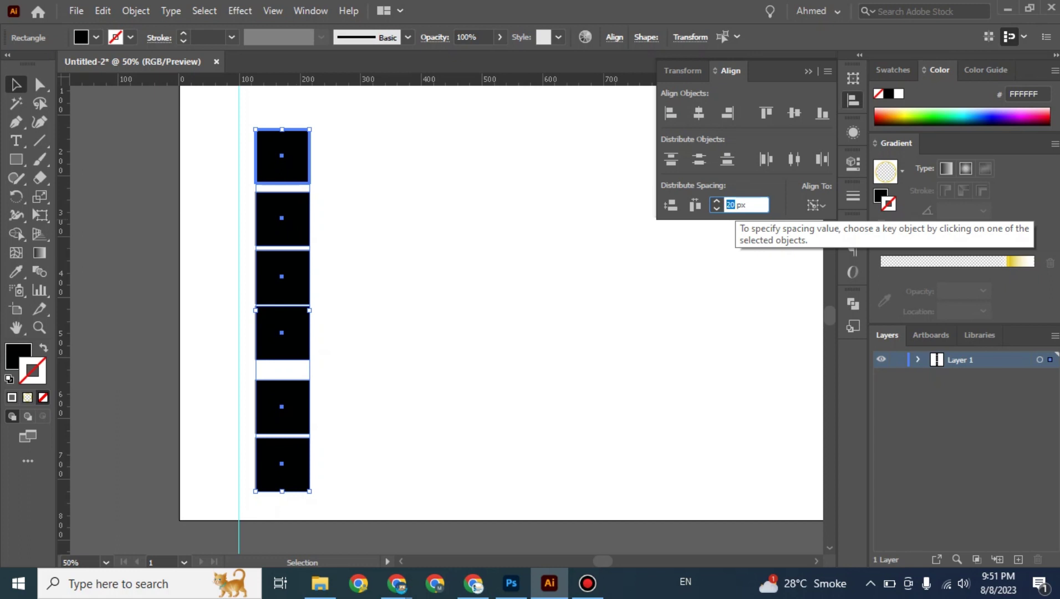
pyautogui.write('30')
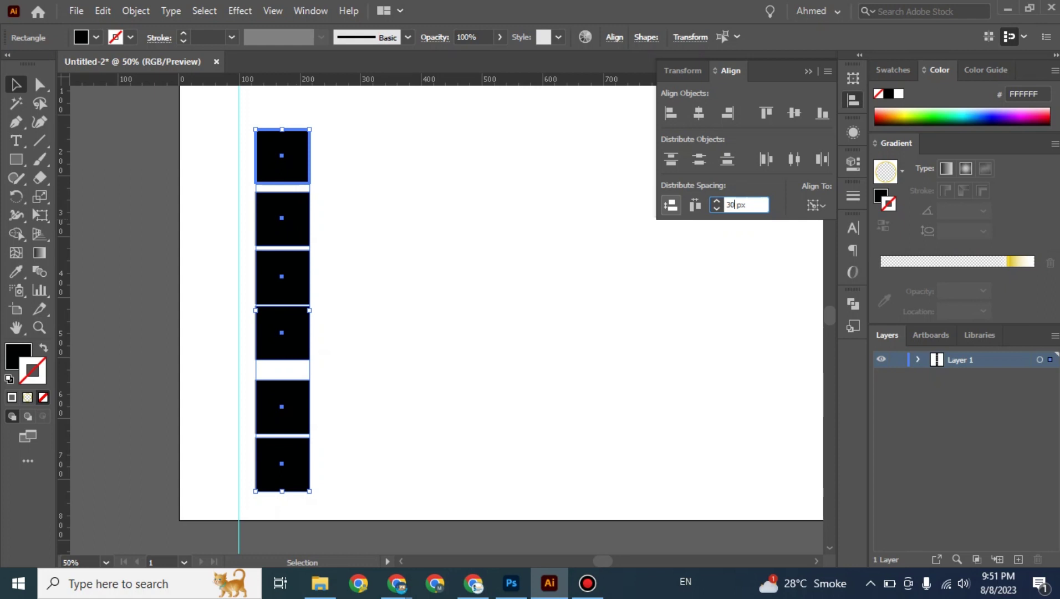
pyautogui.press('Return')
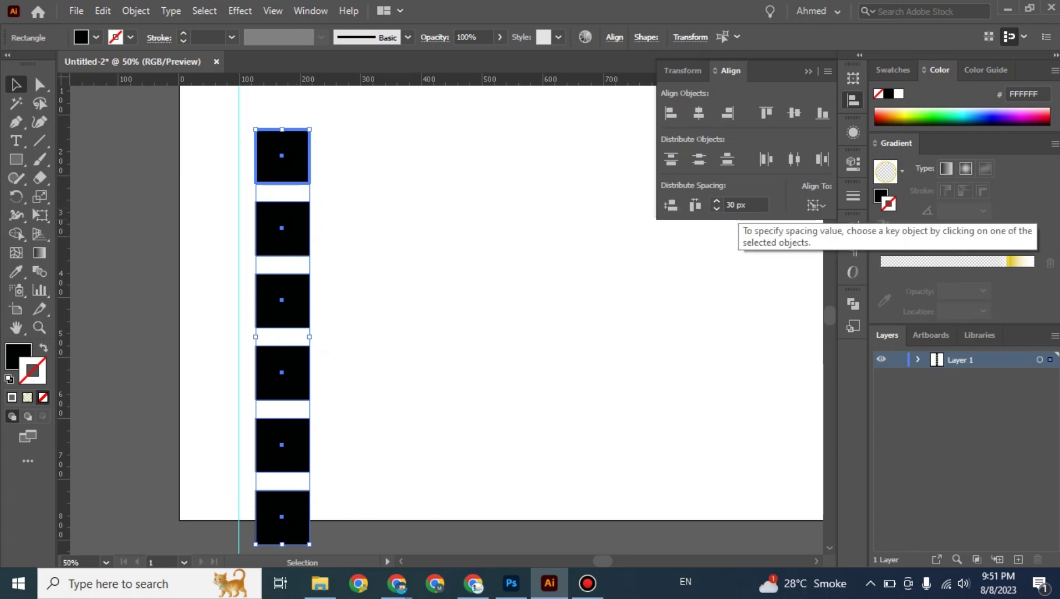
# Step: Redistribute the vertical spacing between the squares at 15 px
pyautogui.click(731, 205)
pyautogui.doubleClick(730, 204)
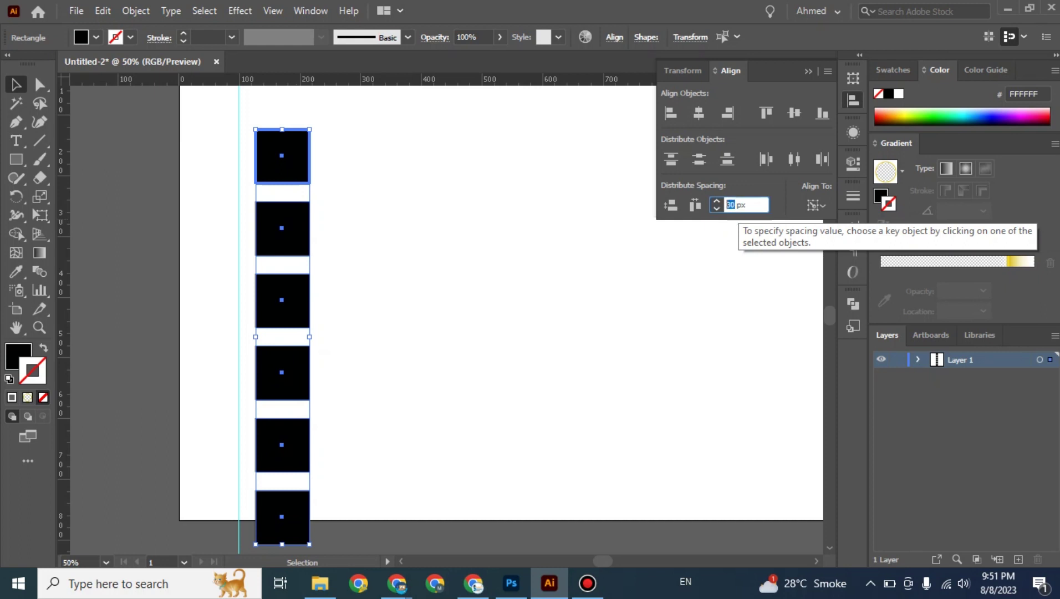
pyautogui.write('15')
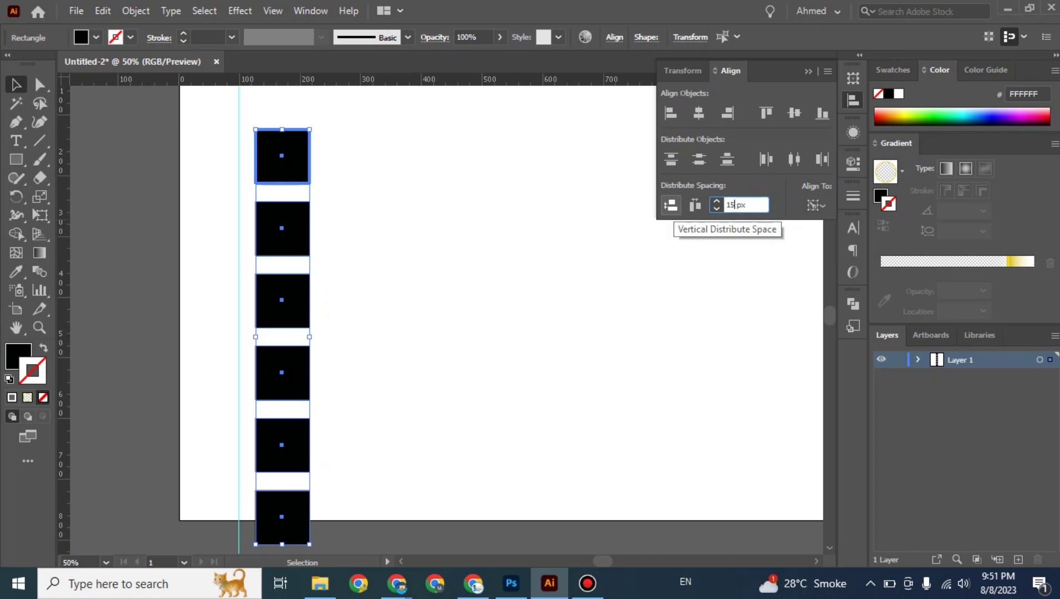
pyautogui.click(695, 205)
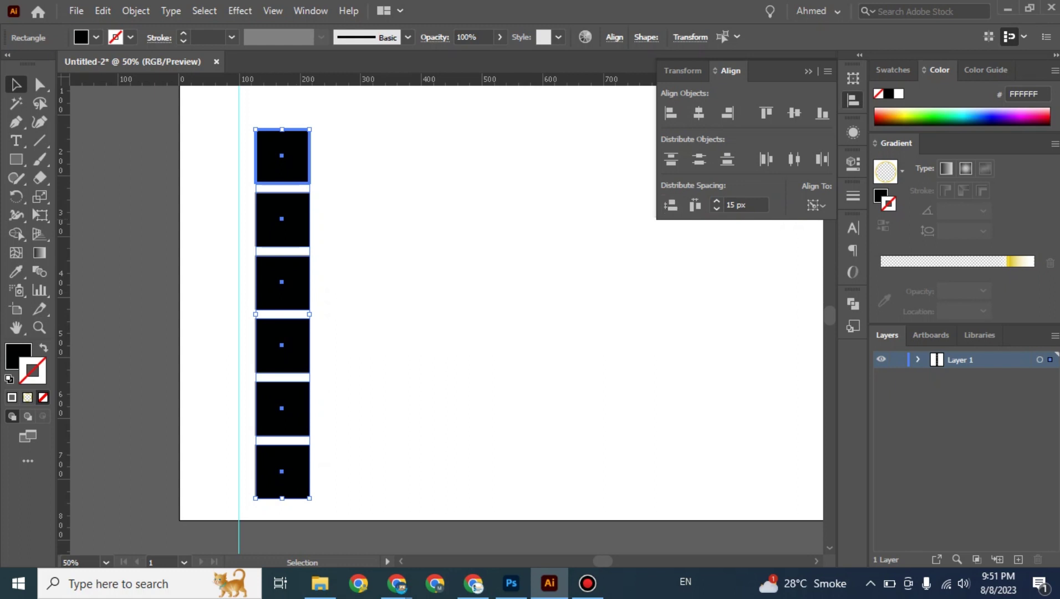
# Step: Distribute the vertical spacing between the six squares at 10 px and leave nothing selected
pyautogui.click(737, 205)
pyautogui.doubleClick(731, 204)
pyautogui.write('10')
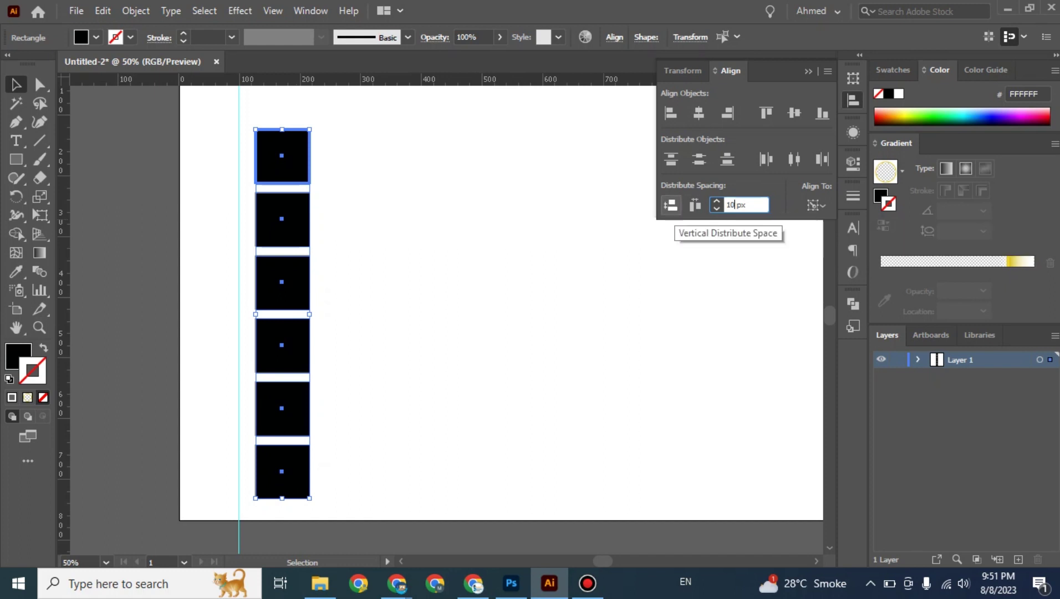
pyautogui.click(671, 205)
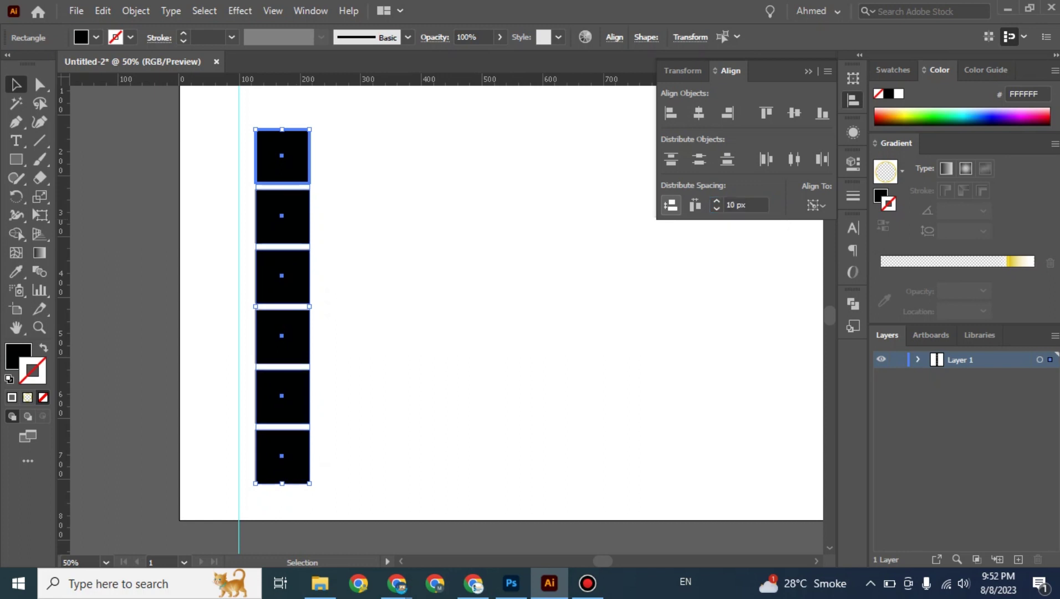
pyautogui.hotkey('ctrl', 'shift', 'a')
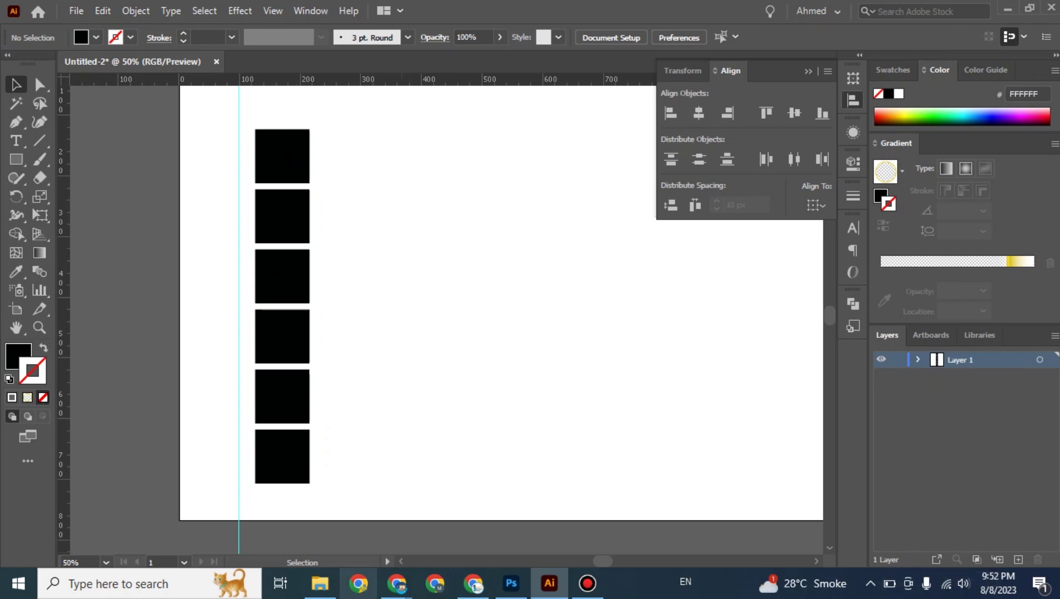
# Step: Switch to the Google Meet call to check the students' reactions and return to Illustrator
pyautogui.moveTo(398, 583)
pyautogui.click(312, 519)
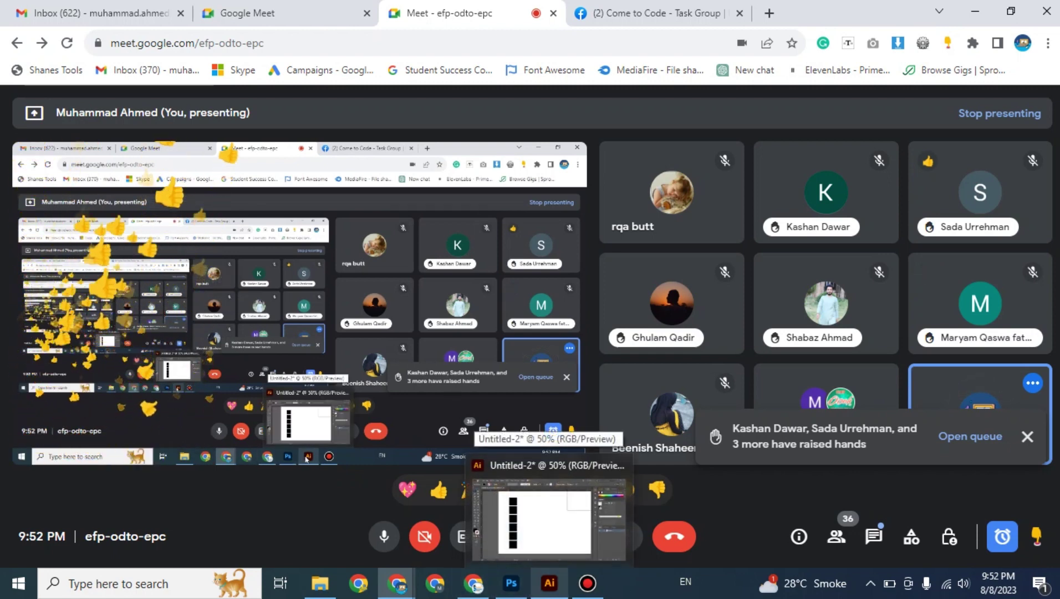
pyautogui.click(549, 583)
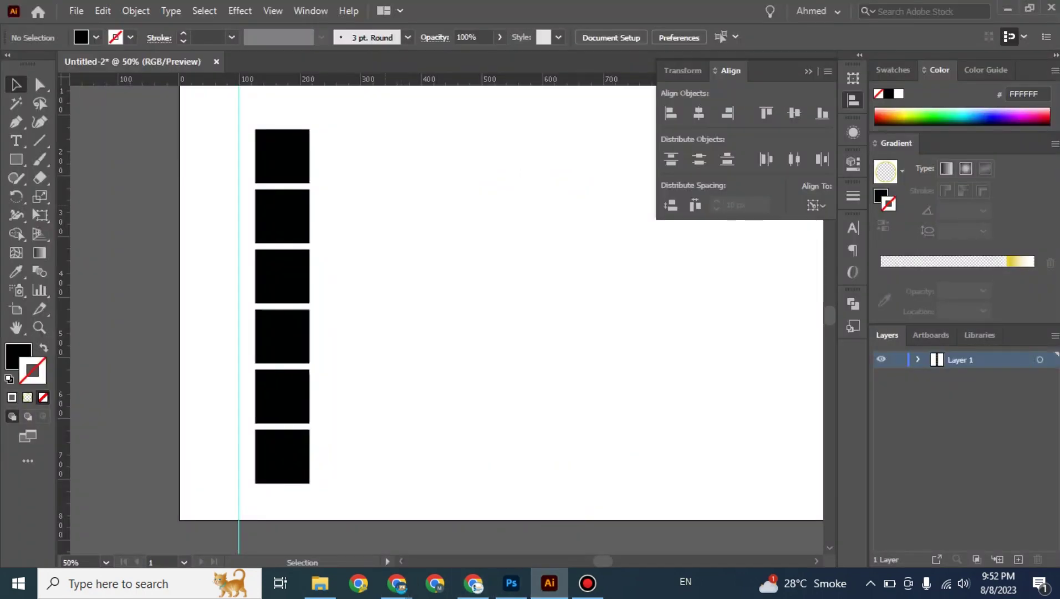
# Step: Copy the top square horizontally beside itself and repeat the copy four times to form a row of six, leaving nothing selected
pyautogui.click(282, 156)
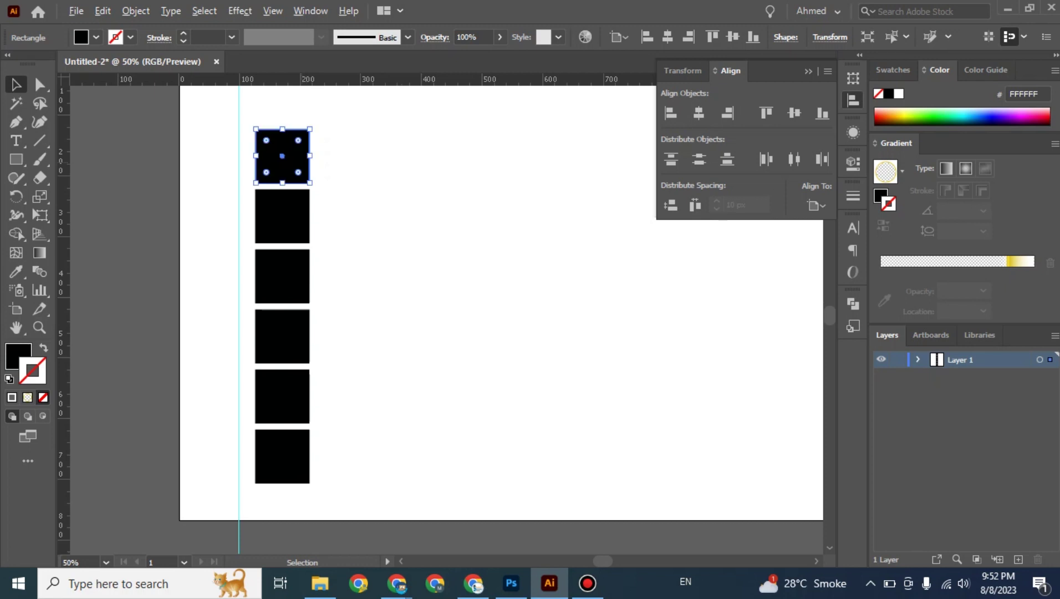
pyautogui.moveTo(282, 156); pyautogui.dragTo(343, 156)
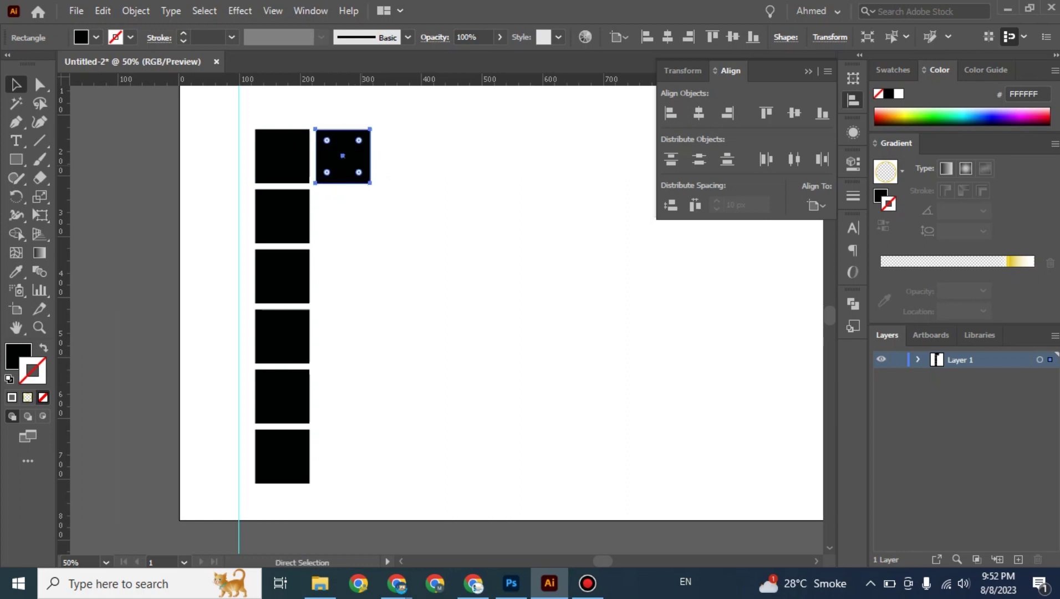
pyautogui.hotkey('ctrl', 'd')
pyautogui.hotkey('ctrl', 'd')
pyautogui.hotkey('ctrl', 'd')
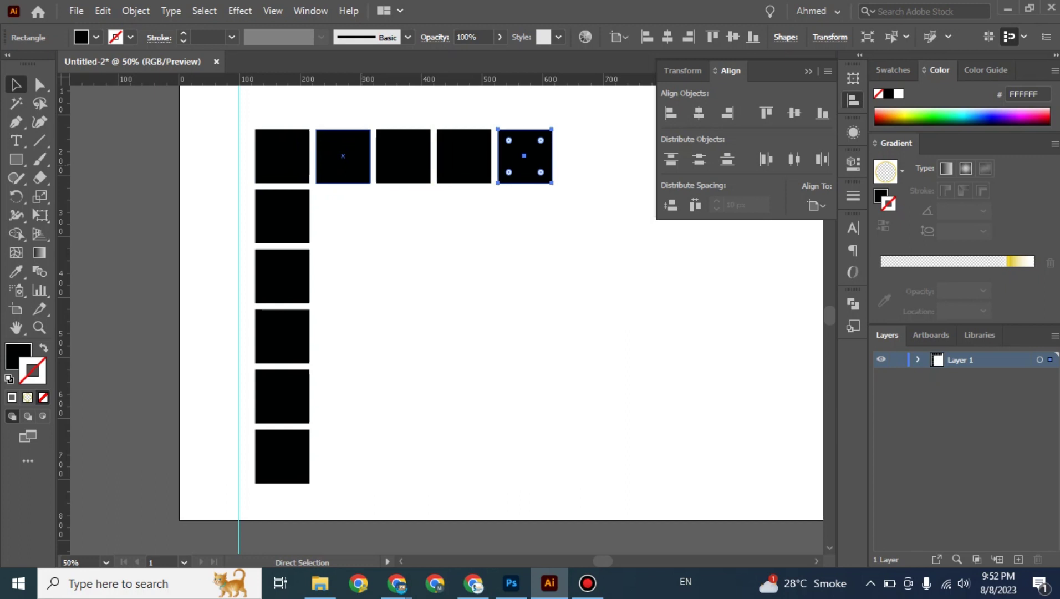
pyautogui.hotkey('ctrl', 'd')
pyautogui.hotkey('ctrl', 'shift', 'a')
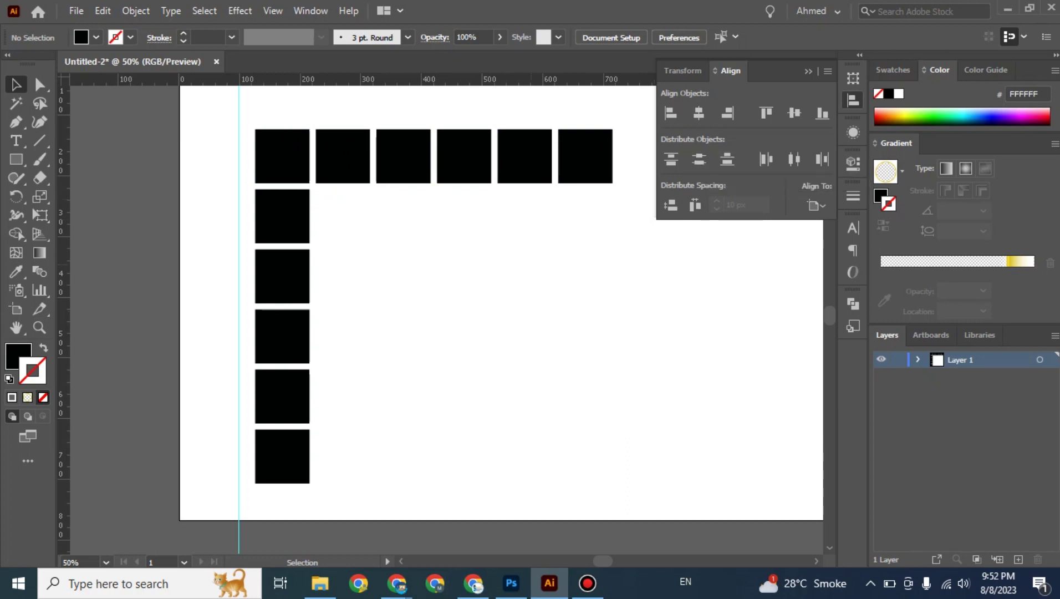
# Step: Distribute the horizontal spacing of the six squares in the top row at 20 px, using the leftmost square as key object
pyautogui.moveTo(250, 110); pyautogui.dragTo(620, 157)
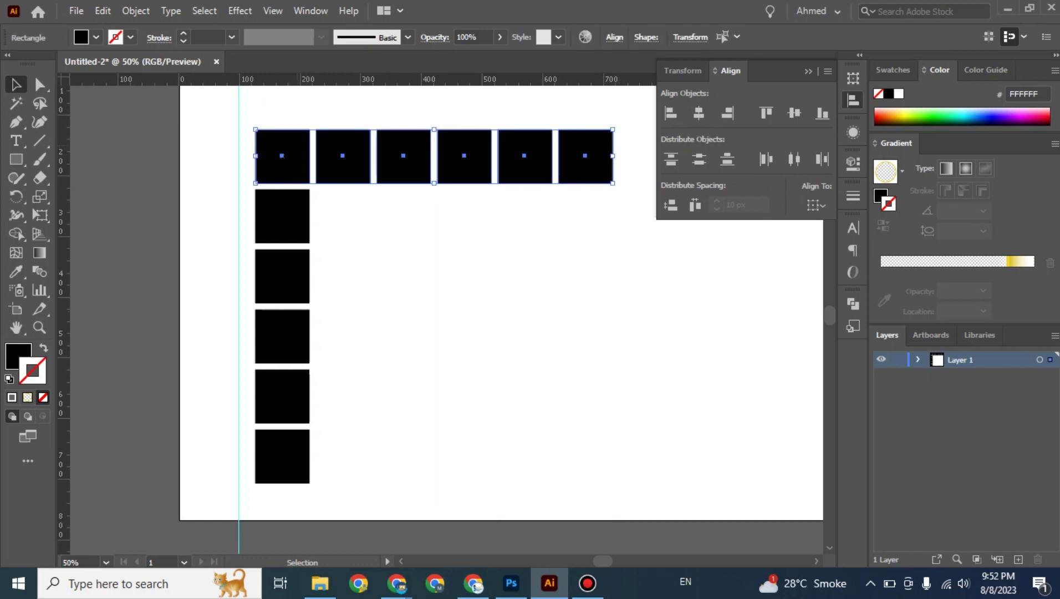
pyautogui.click(283, 156)
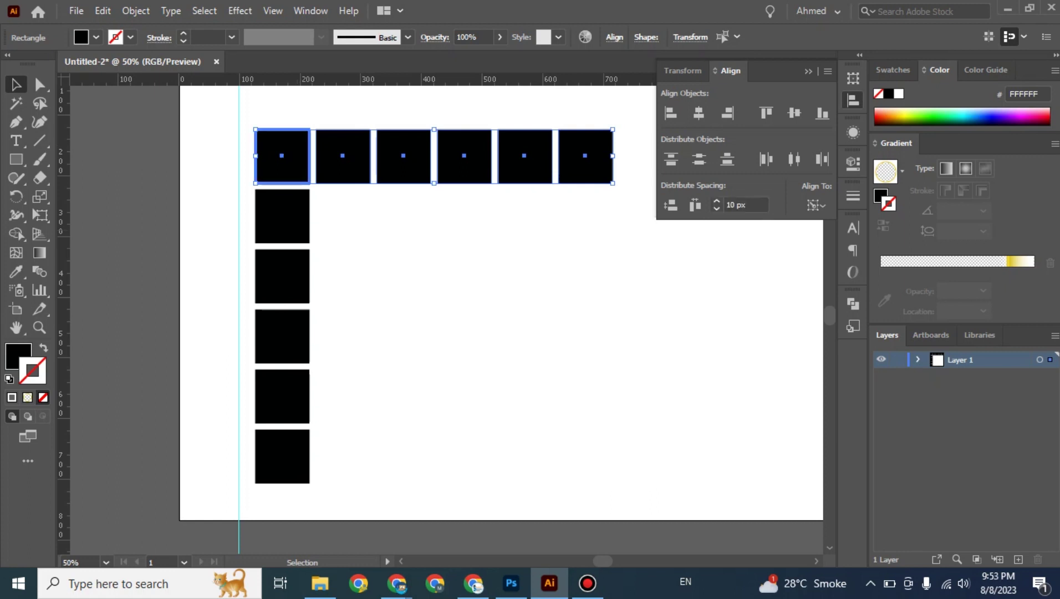
pyautogui.moveTo(736, 205); pyautogui.dragTo(726, 205)
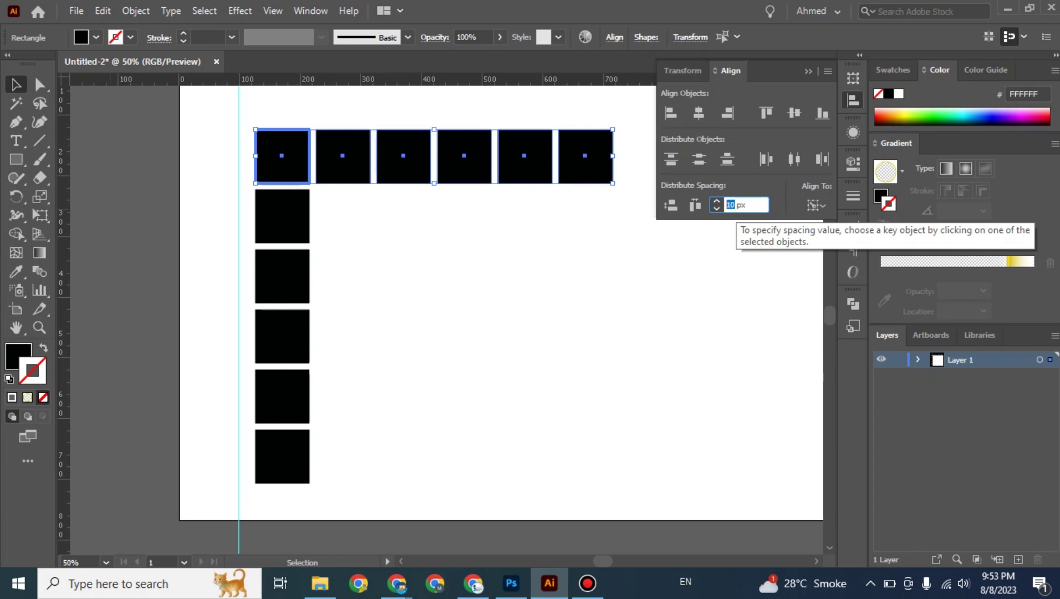
pyautogui.write('20')
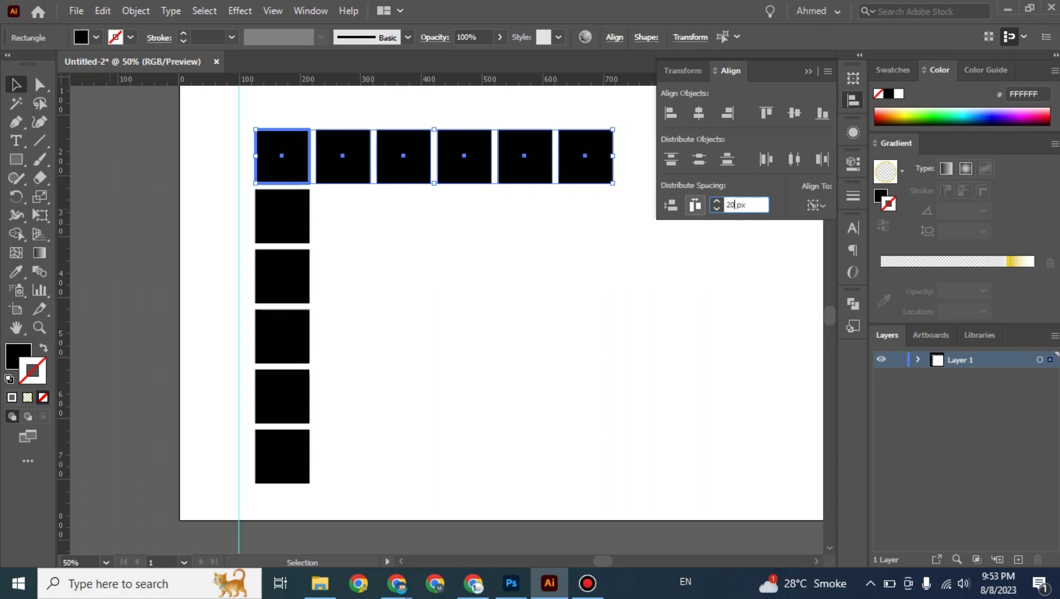
pyautogui.click(695, 205)
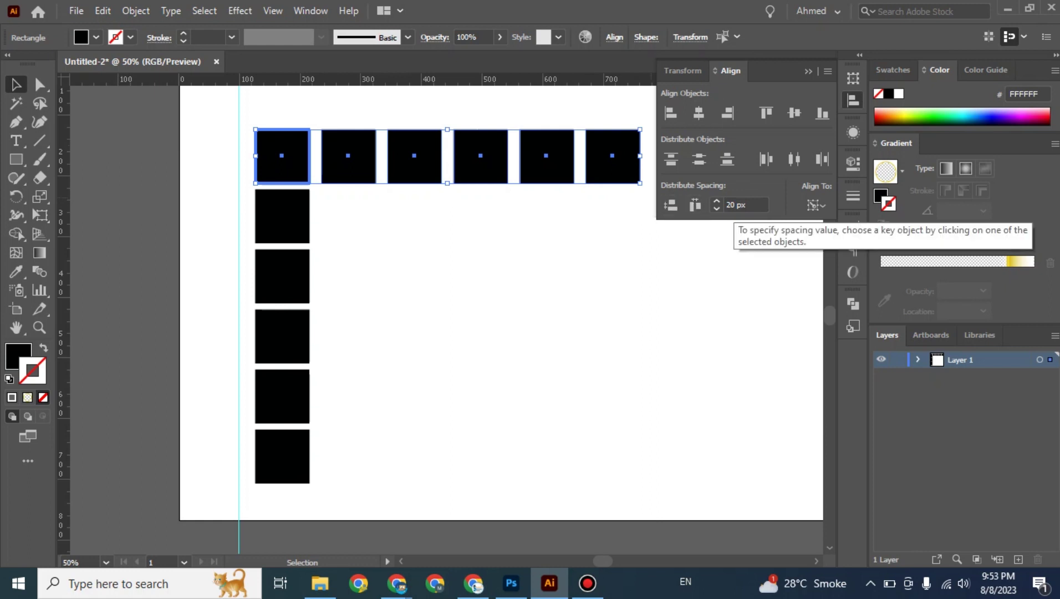
# Step: Redistribute the top row's horizontal spacing at 10 px and leave nothing selected
pyautogui.click(731, 205)
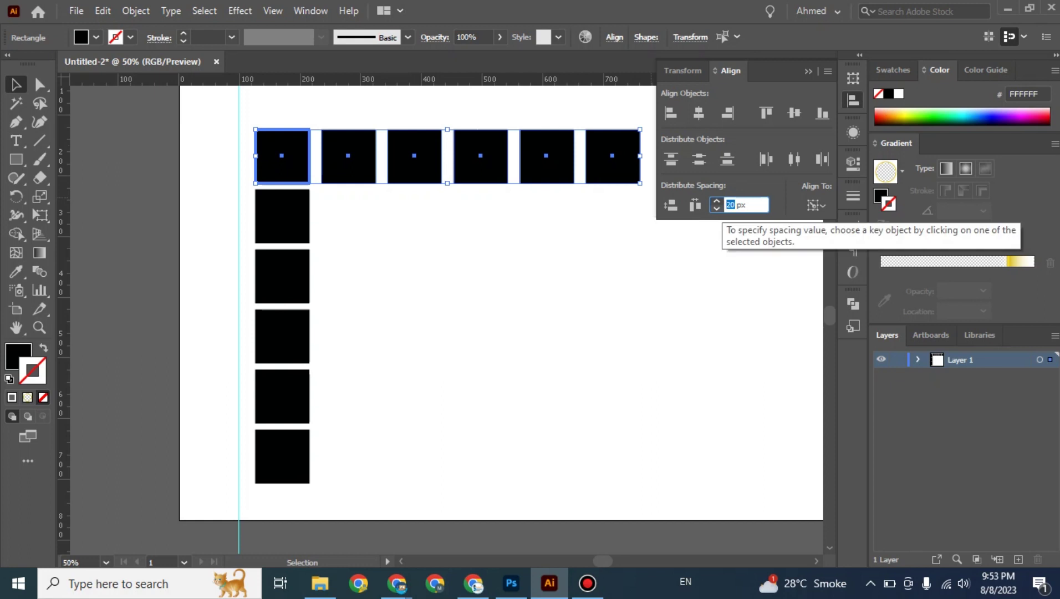
pyautogui.press('BackSpace')
pyautogui.write('10')
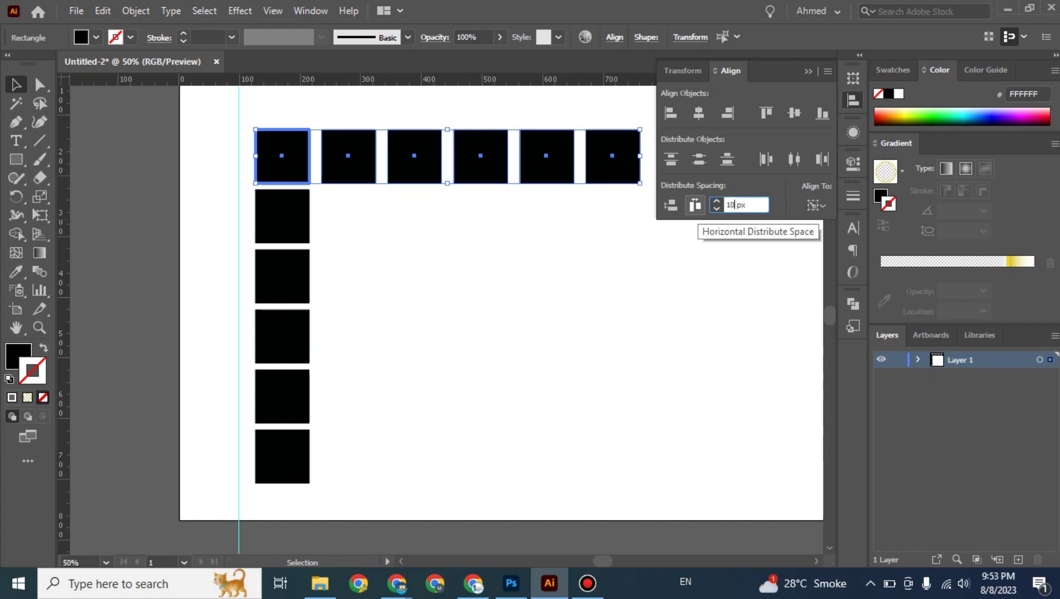
pyautogui.click(695, 205)
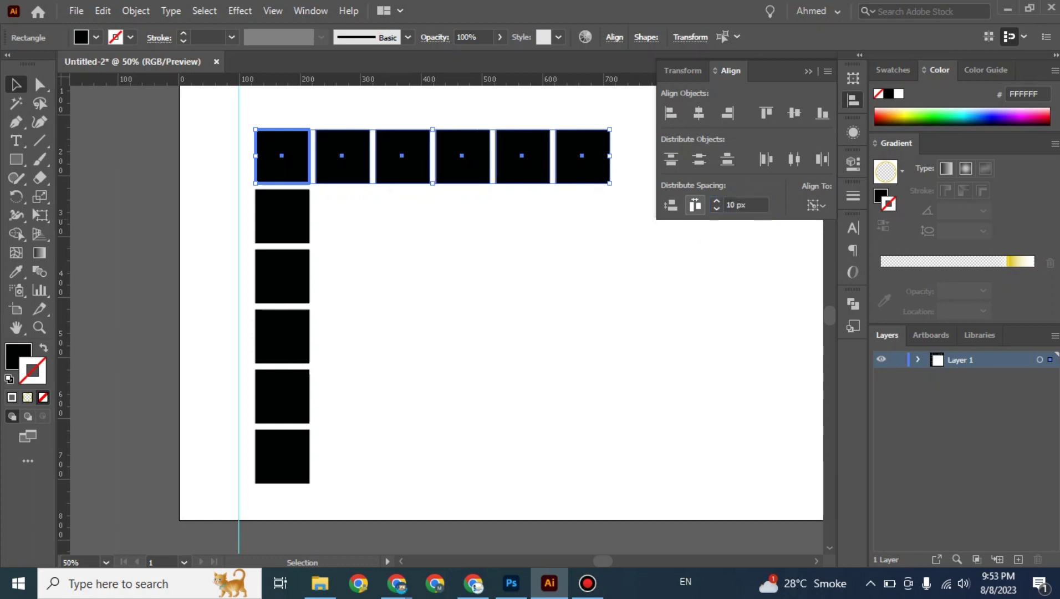
pyautogui.hotkey('ctrl', 'shift', 'a')
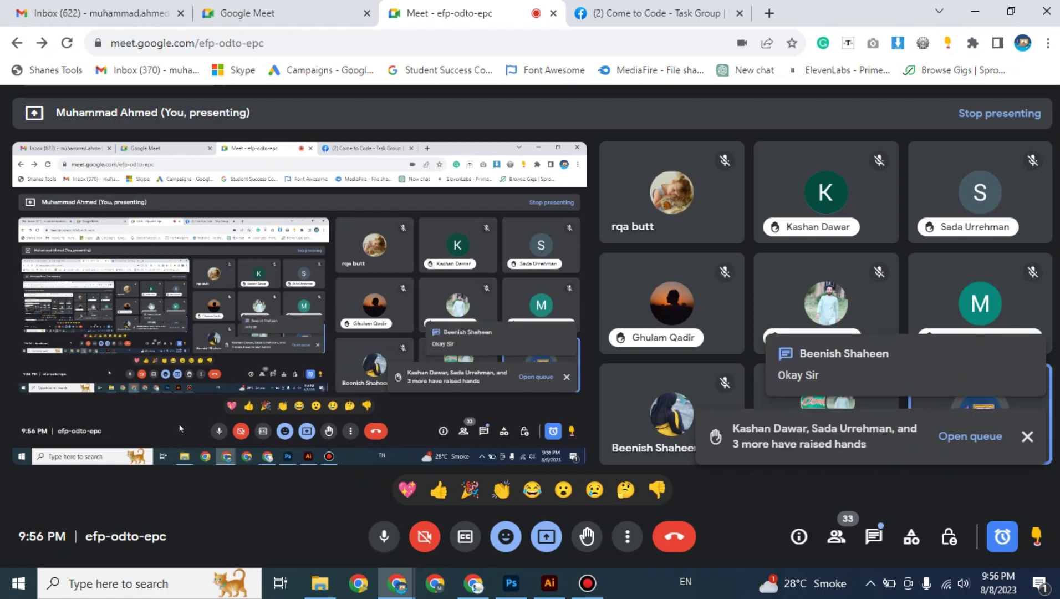
# Step: Alternate between Illustrator and the Google Meet call to check the students' responses, ending in Illustrator
pyautogui.moveTo(549, 583)
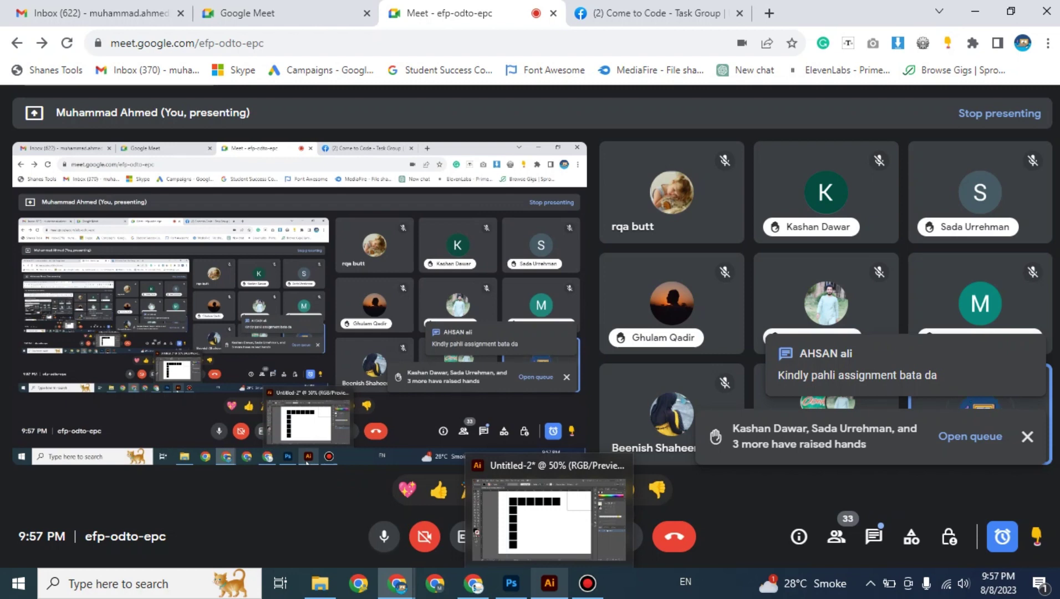
pyautogui.click(549, 582)
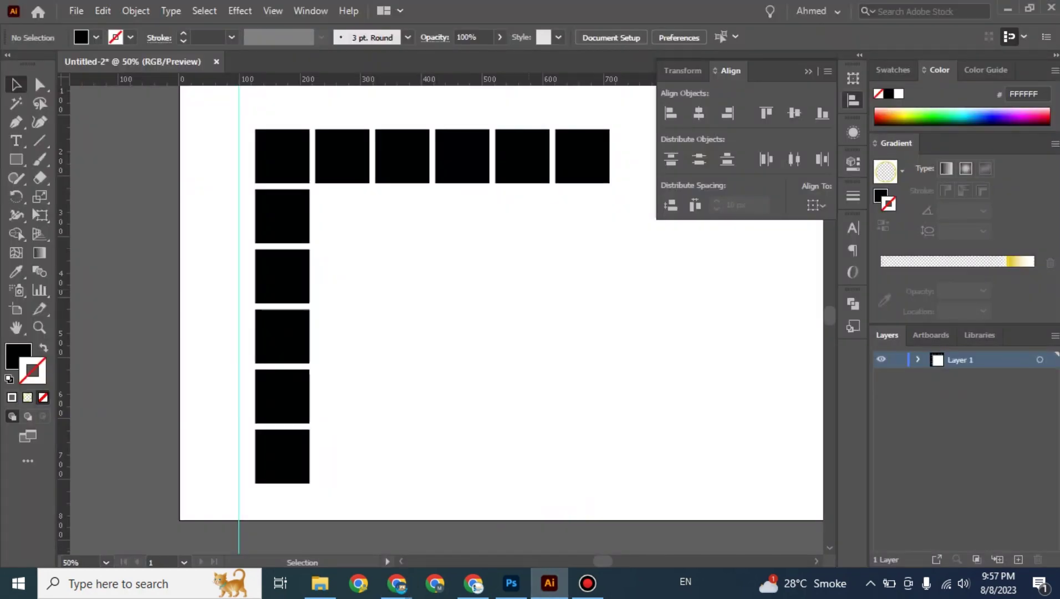
pyautogui.moveTo(397, 582)
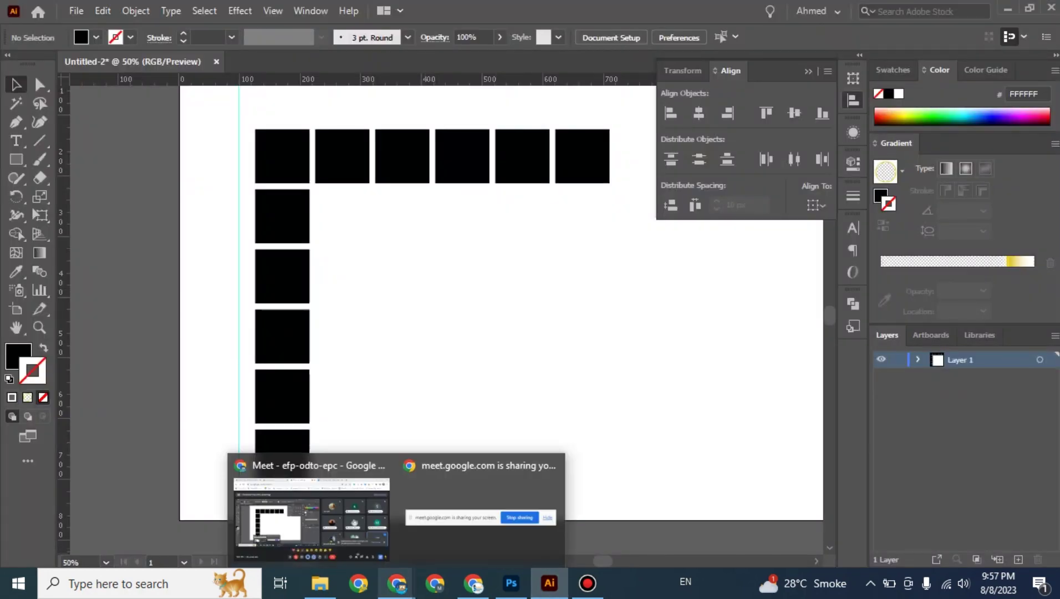
pyautogui.click(319, 509)
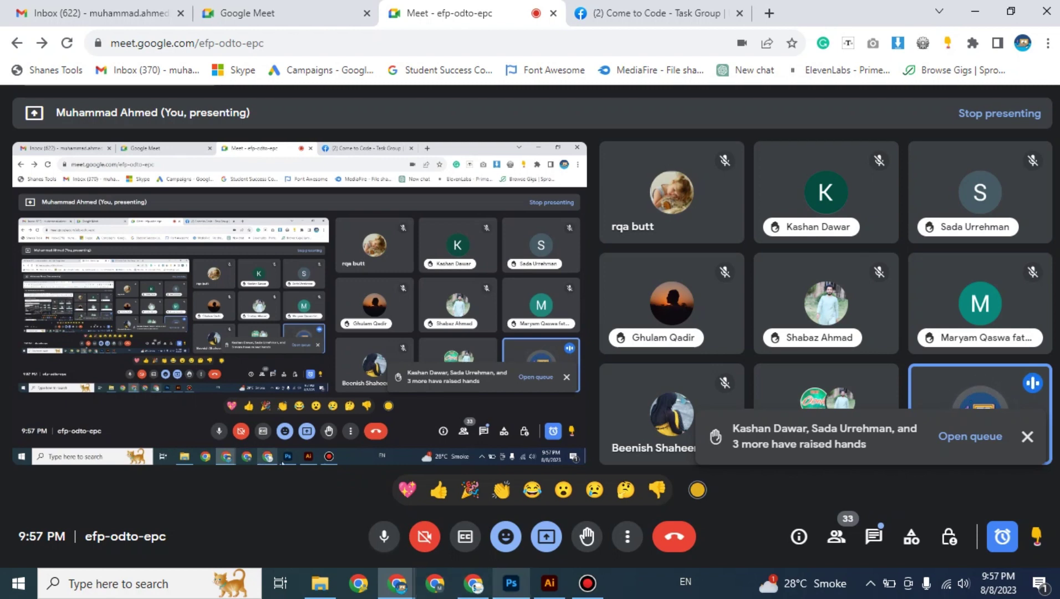
pyautogui.click(549, 582)
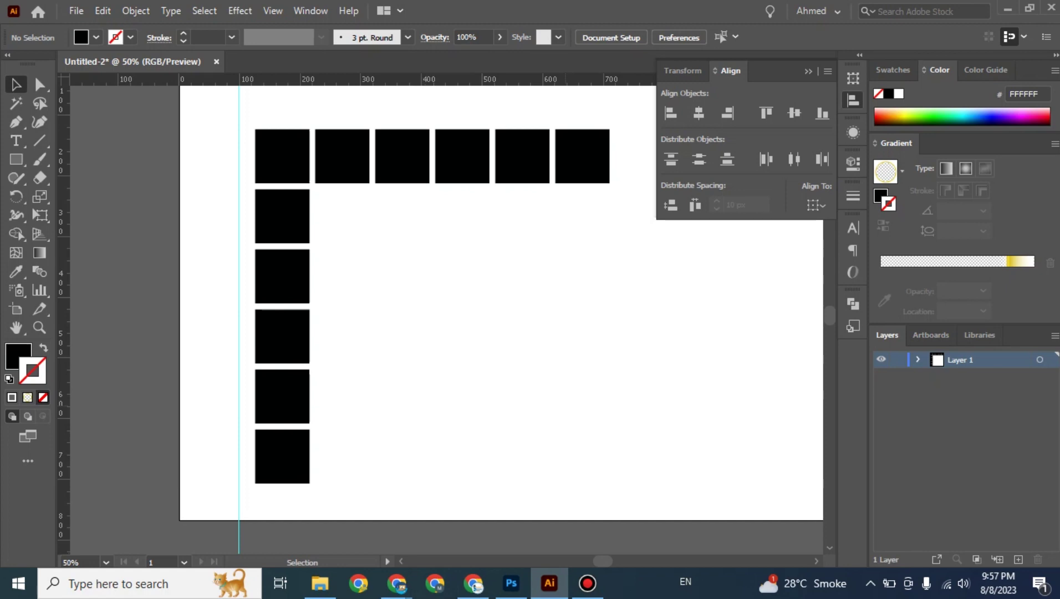
pyautogui.moveTo(398, 582)
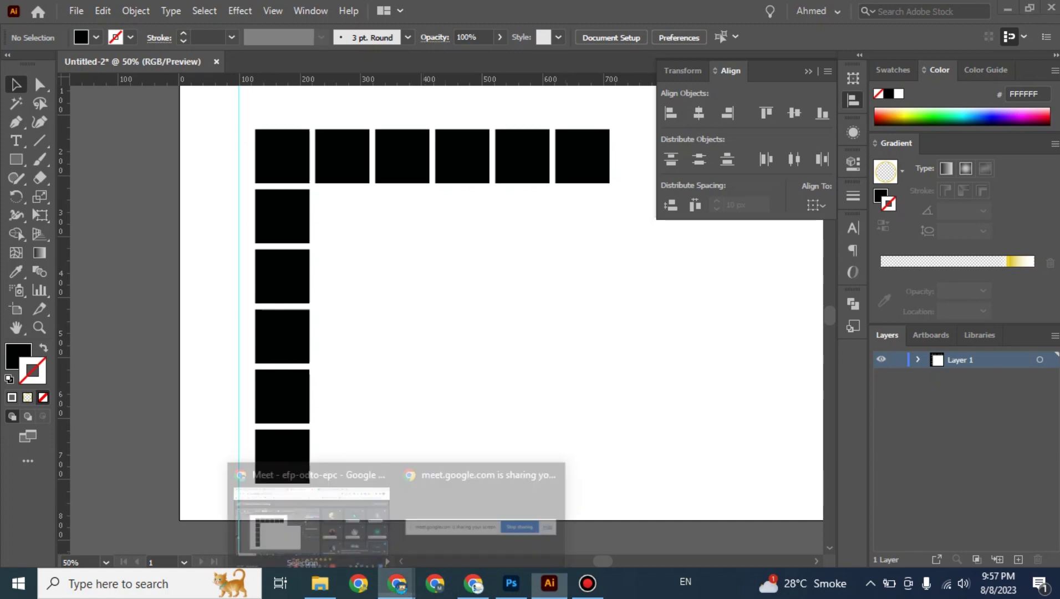
pyautogui.click(310, 534)
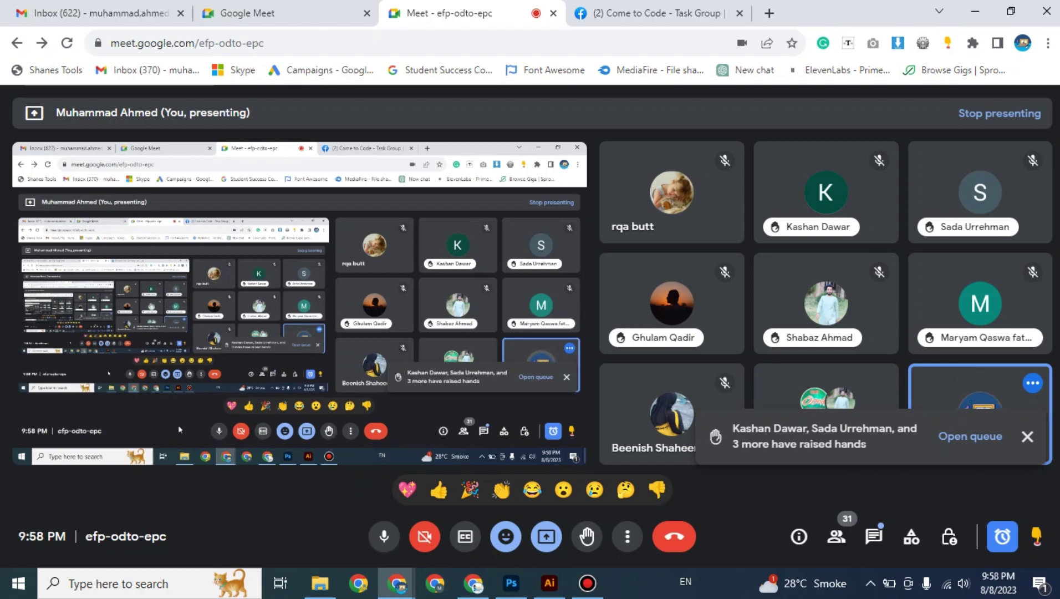
pyautogui.click(549, 583)
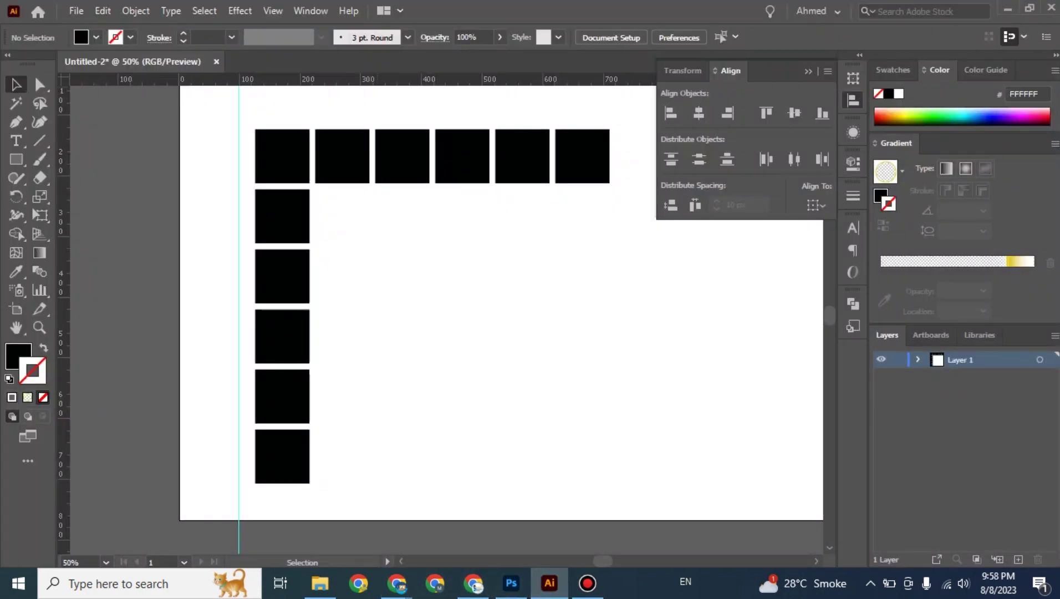
# Step: Show the Pathfinder panel with its shape modes and pathfinder operations
pyautogui.click(310, 11)
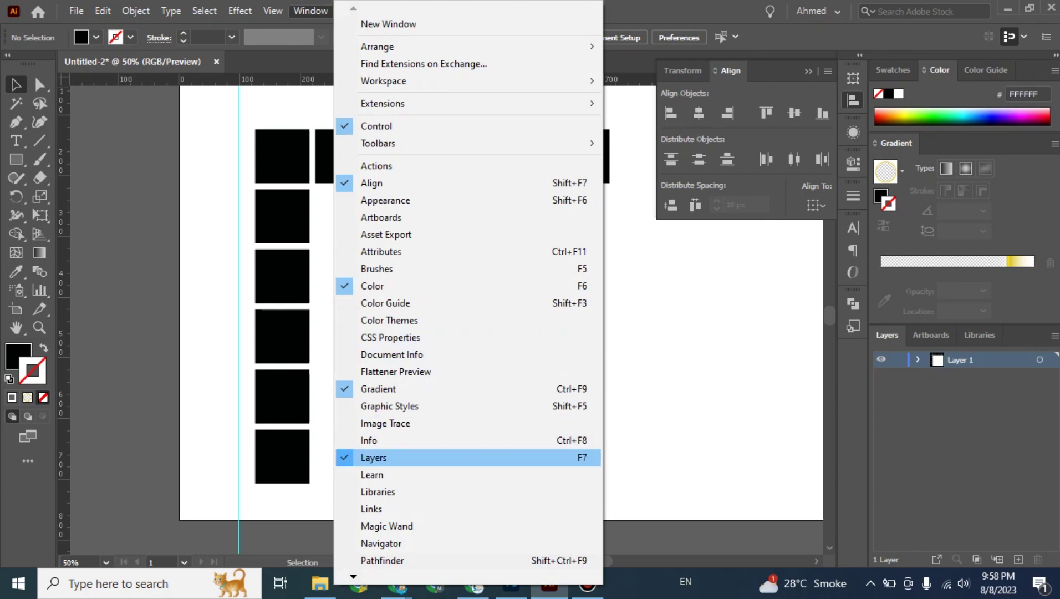
pyautogui.scroll(-2, 469, 537)
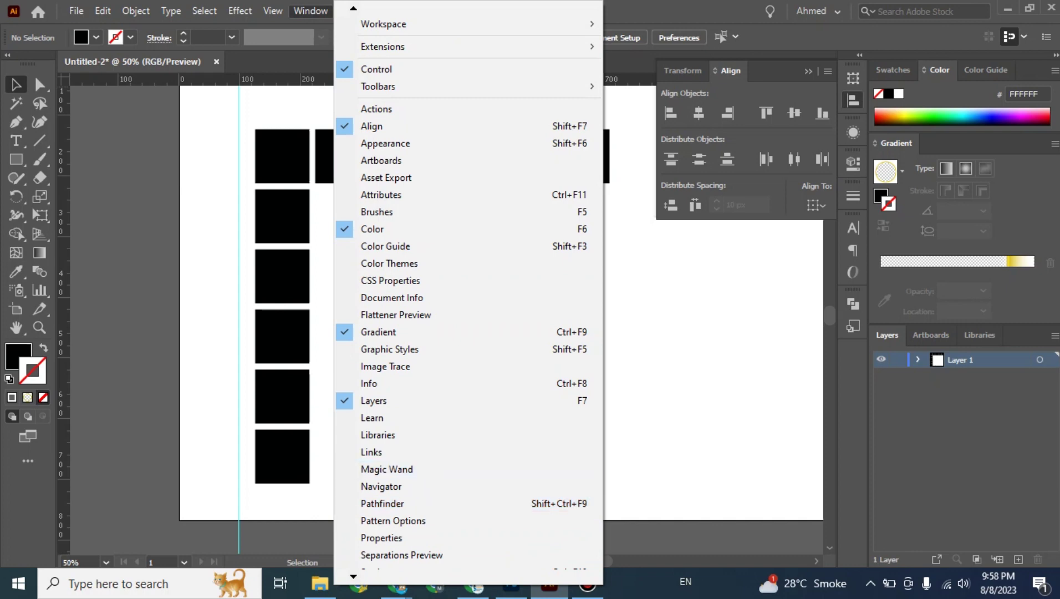
pyautogui.hotkey('ctrl', 'shift', 'F9')
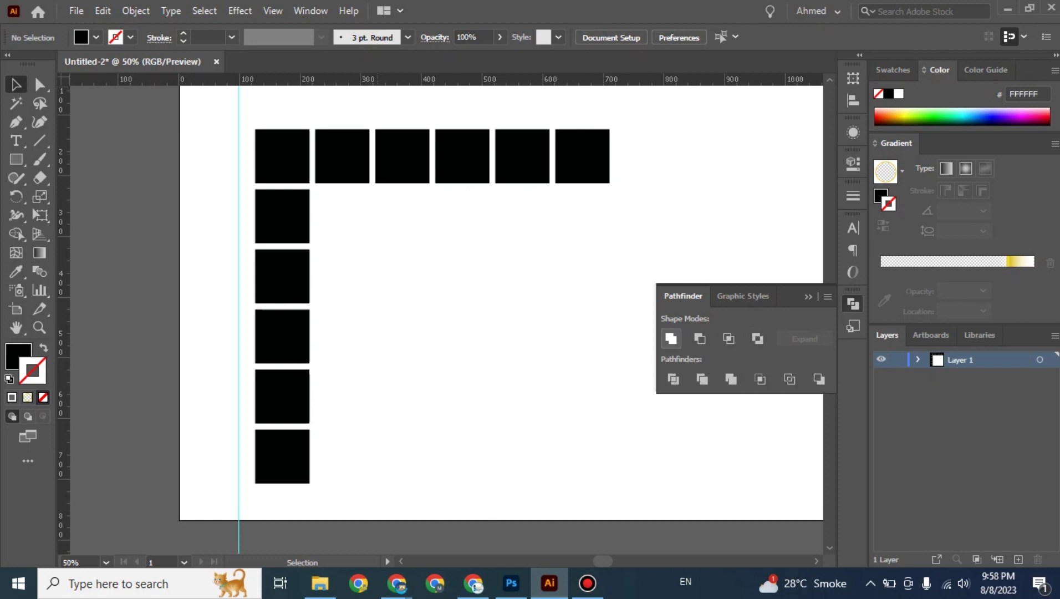
# Step: Switch to the Google Meet call to check the students' responses
pyautogui.moveTo(397, 584)
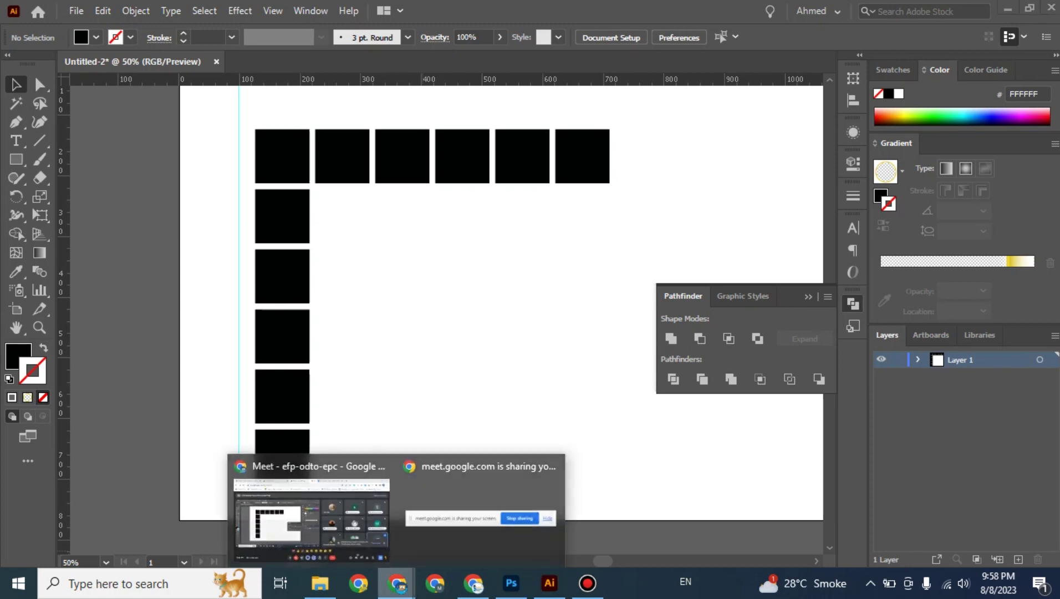
pyautogui.click(311, 518)
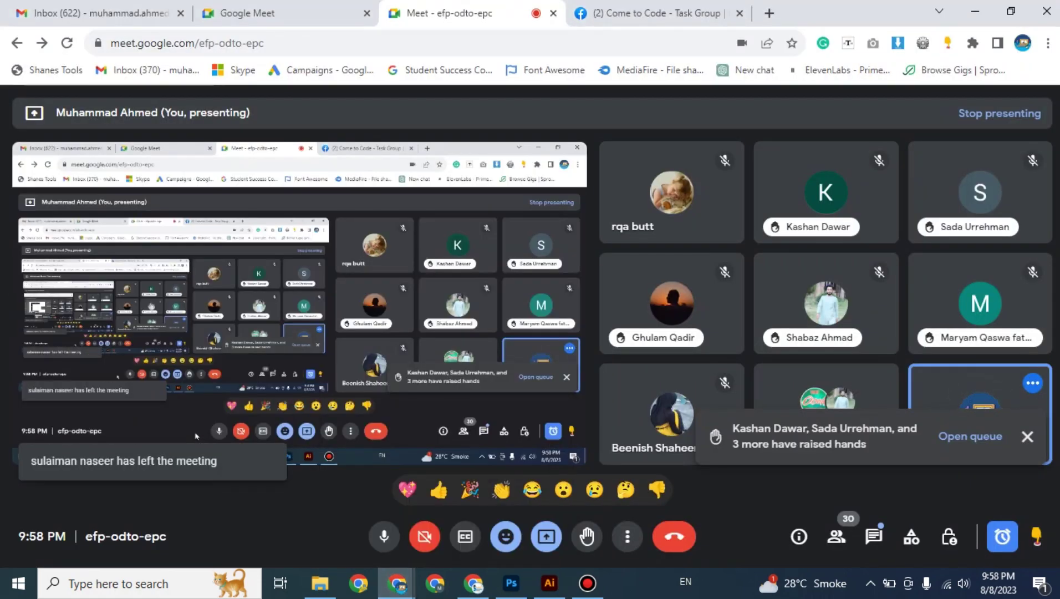